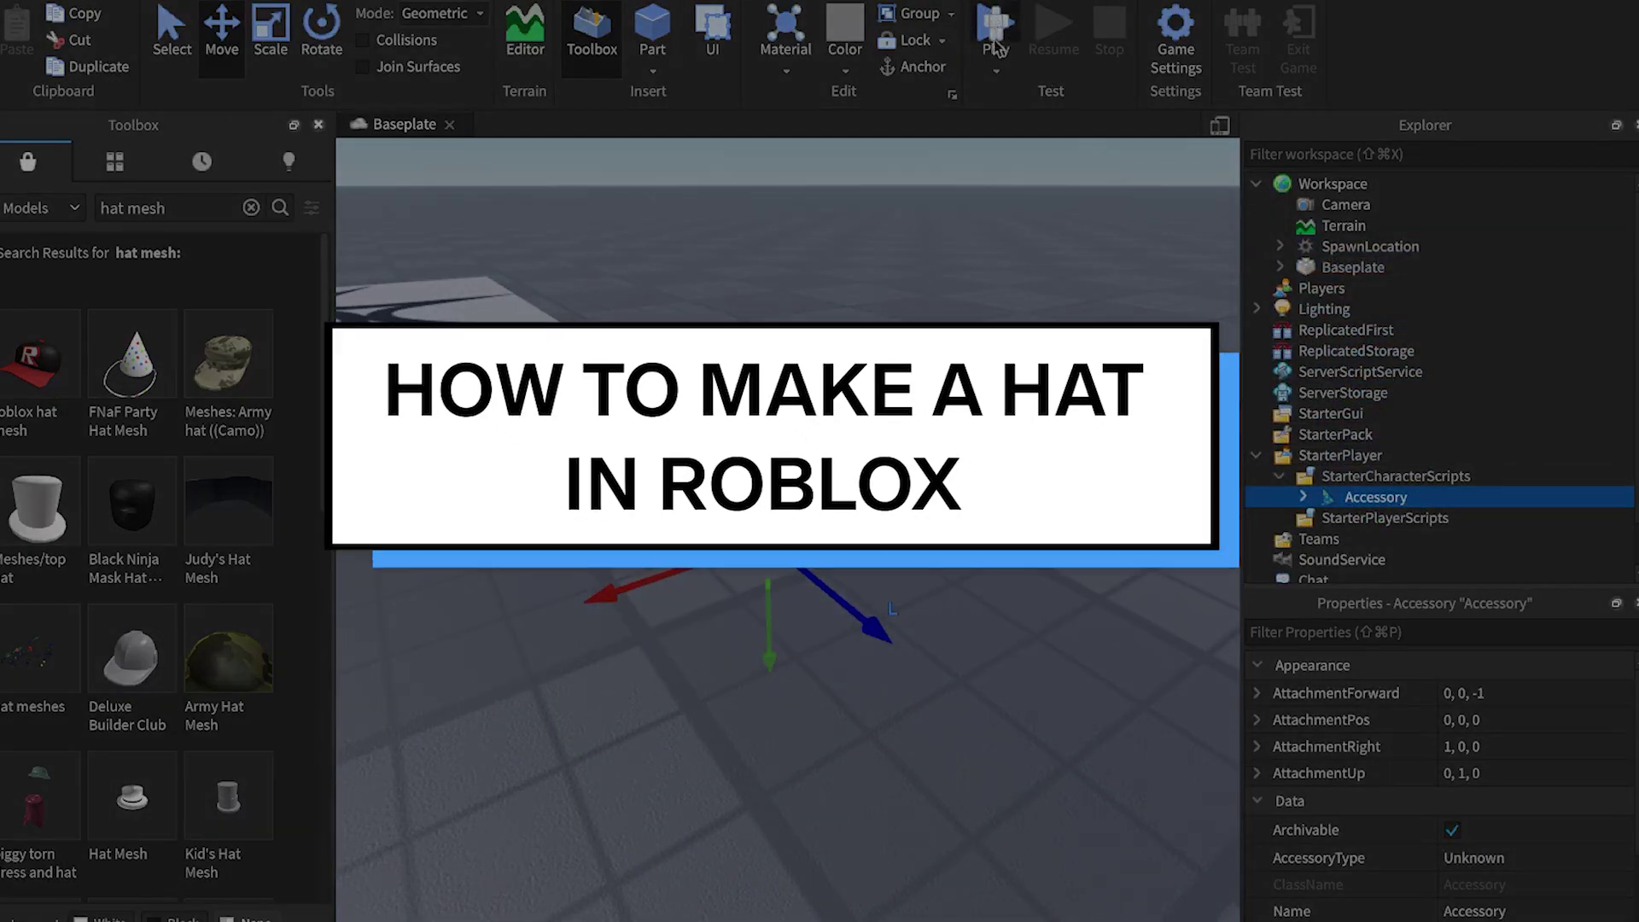
Playtest the place, walk the character around to view the crown hat on its head, and stop the test
click(992, 22)
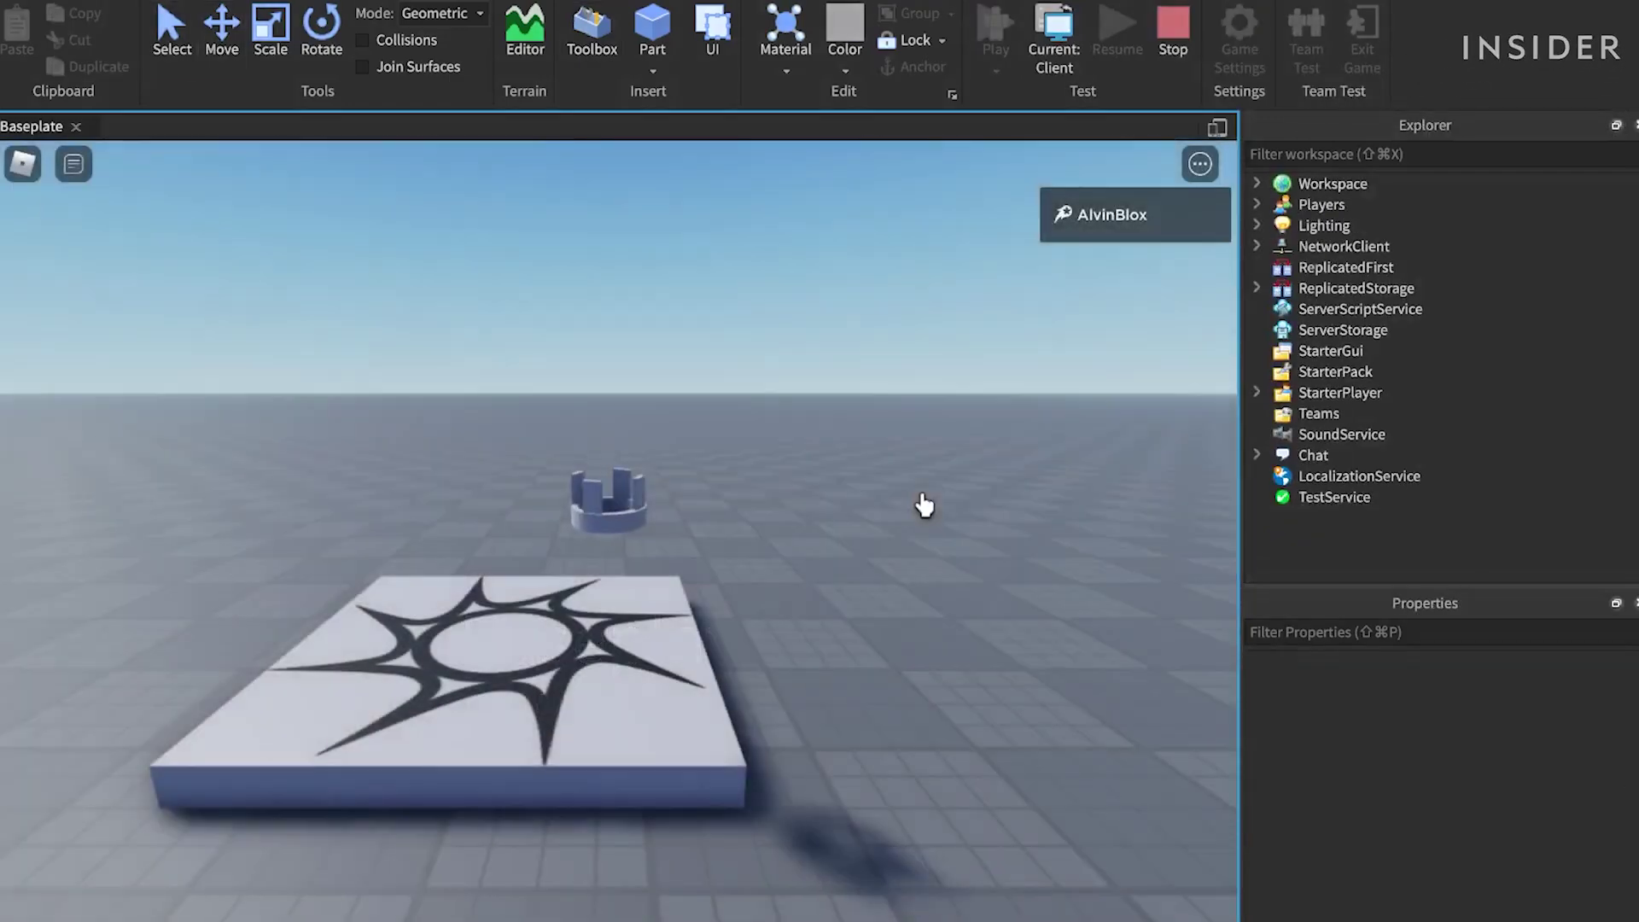
key(a)
right_drag(920, 488, 921, 488)
key(s)
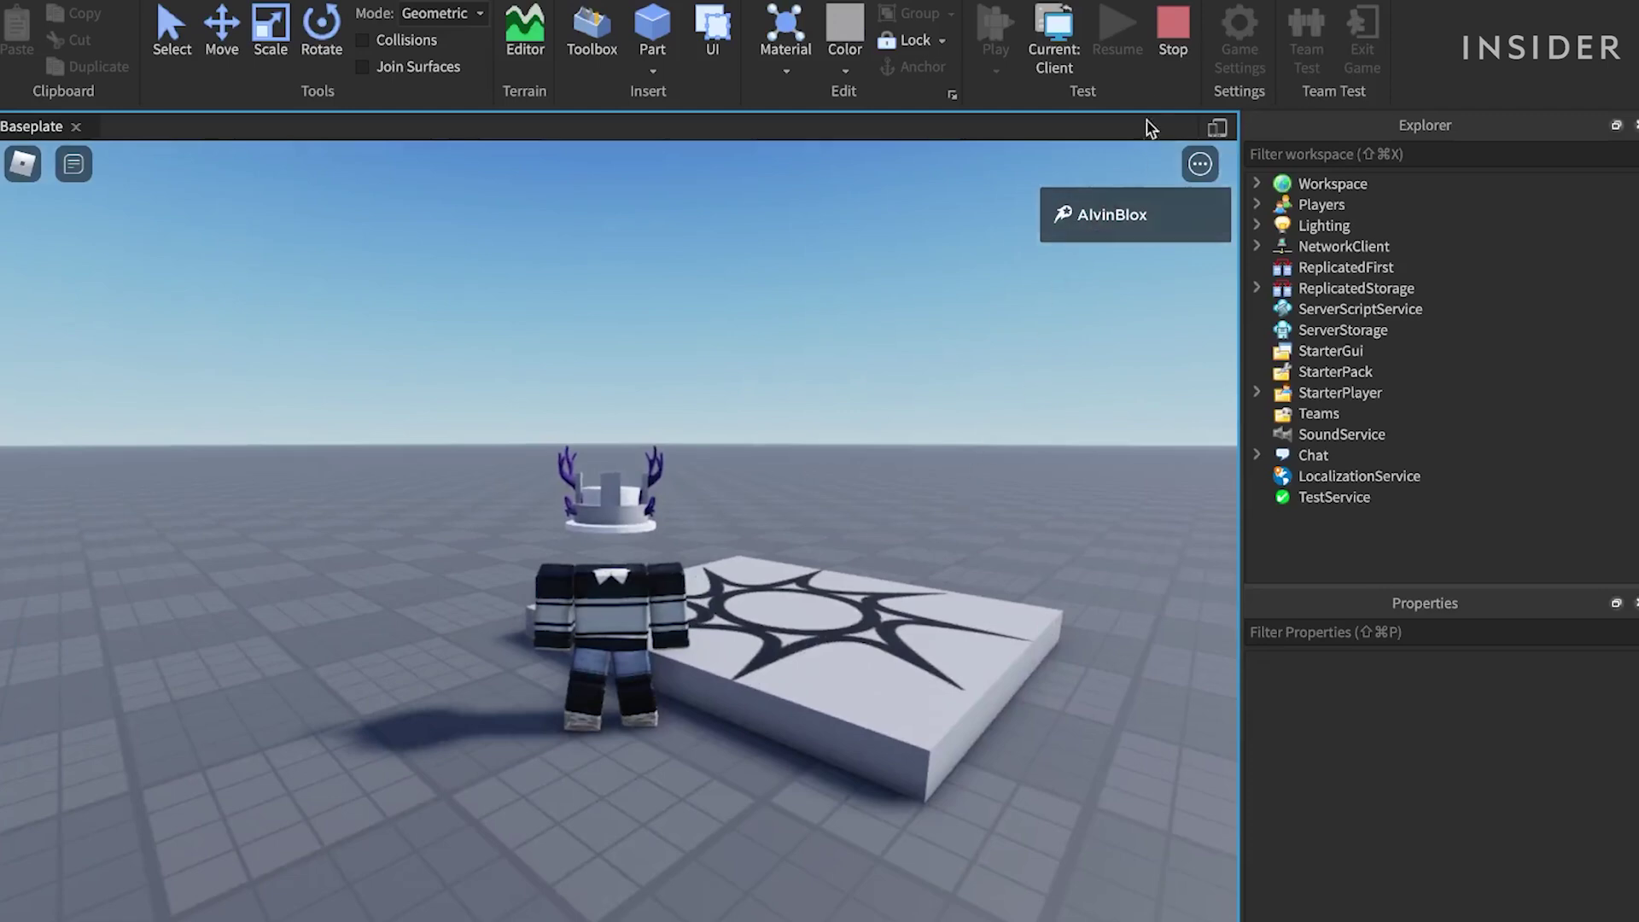
click(1169, 74)
Open the Toolbox and search its models for "hat mesh"
right_drag(1002, 637, 1006, 640)
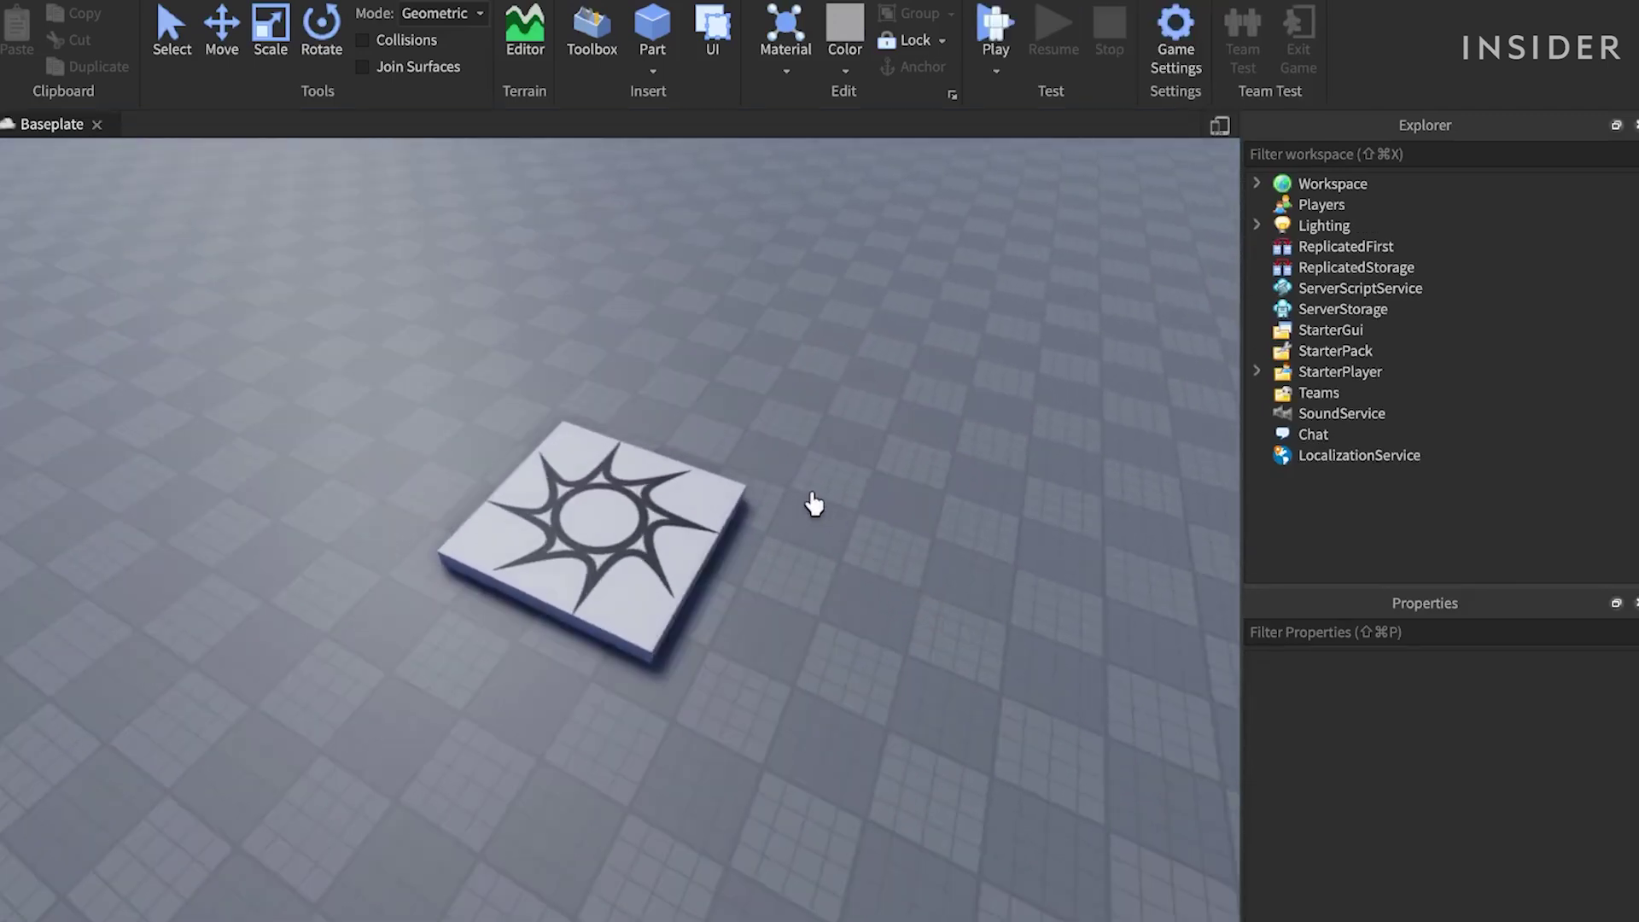
click(591, 30)
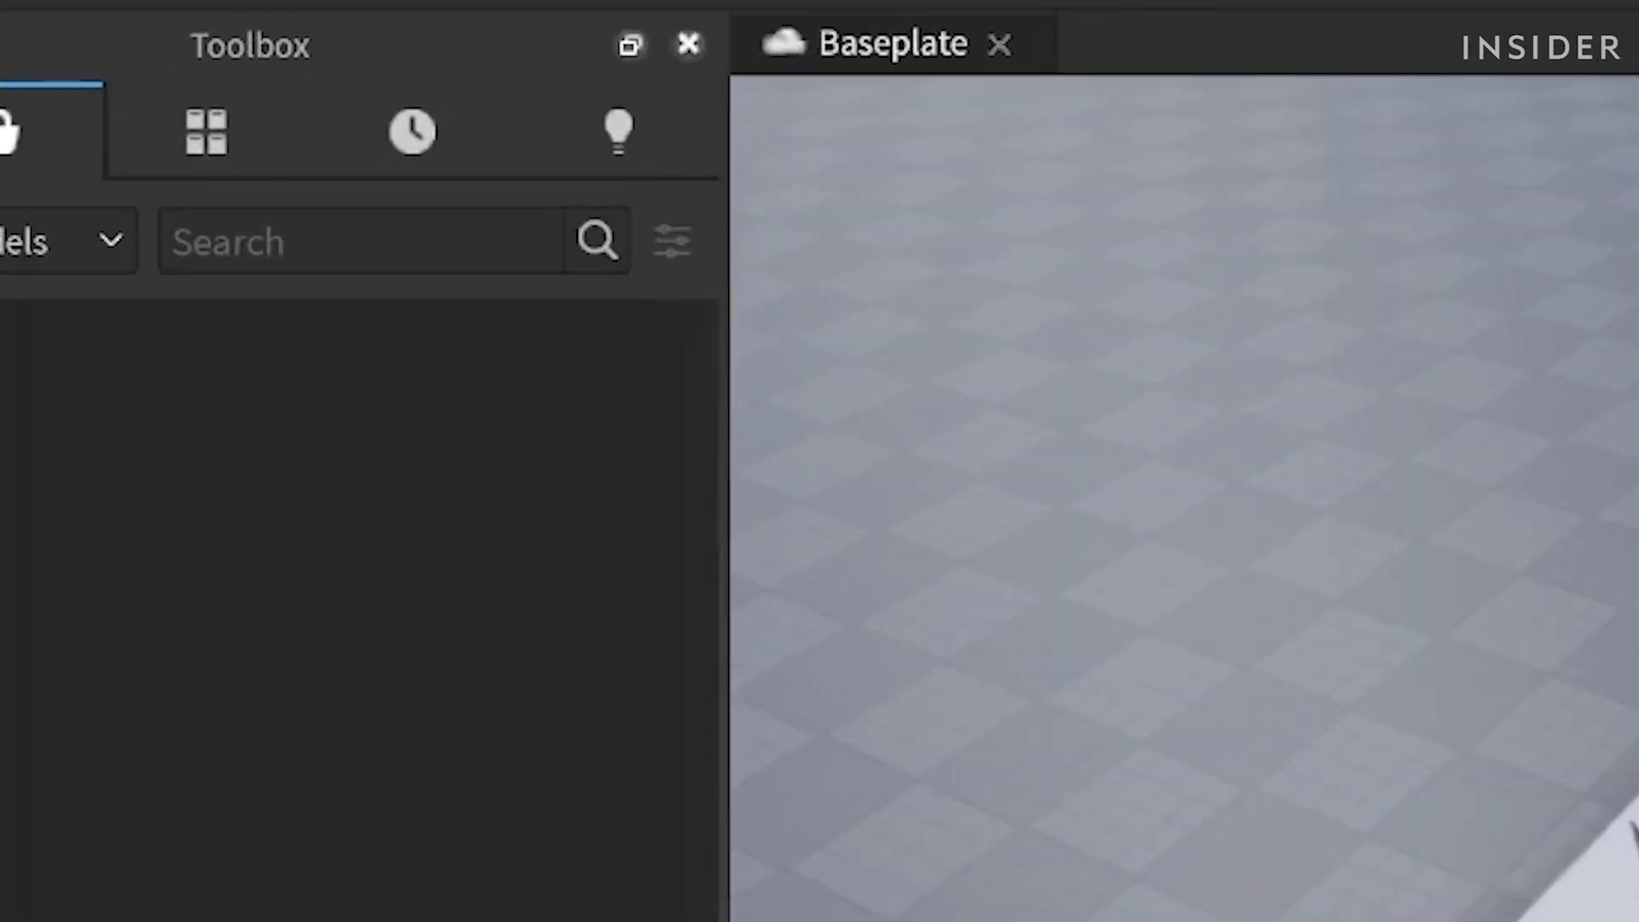
click(371, 247)
text(hat mesh)
key(Return)
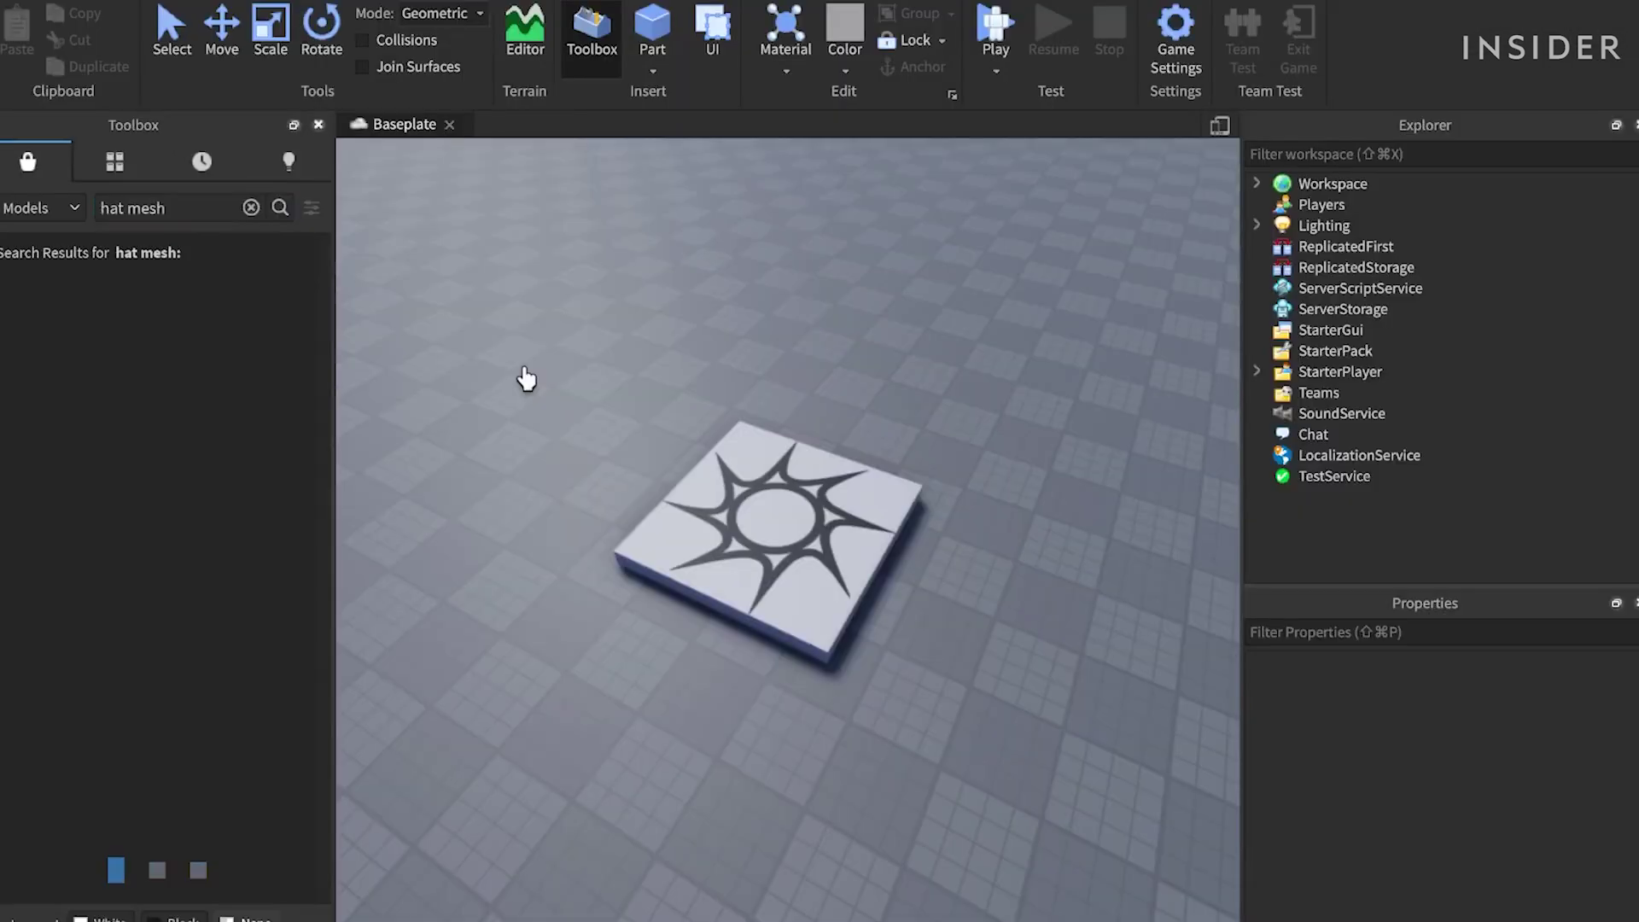
Insert a cylinder part in front of the spawn pad and scale it outward into a wide, flat disc
right_drag(1173, 616, 1173, 616)
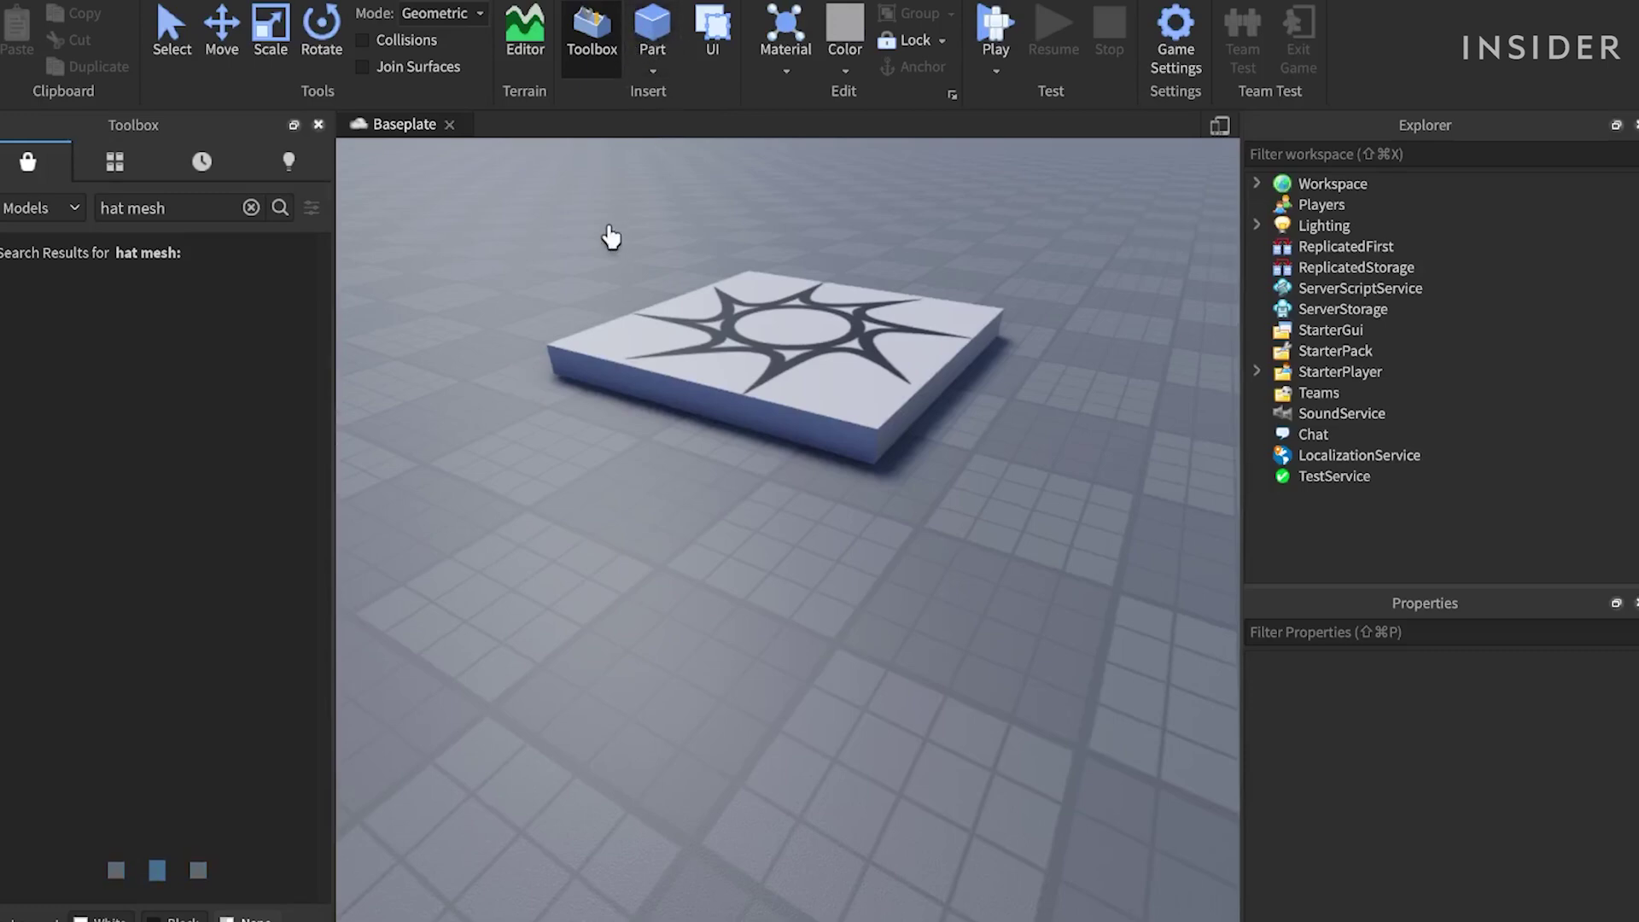
right_drag(612, 238, 611, 238)
scroll(611, 238, down, 3)
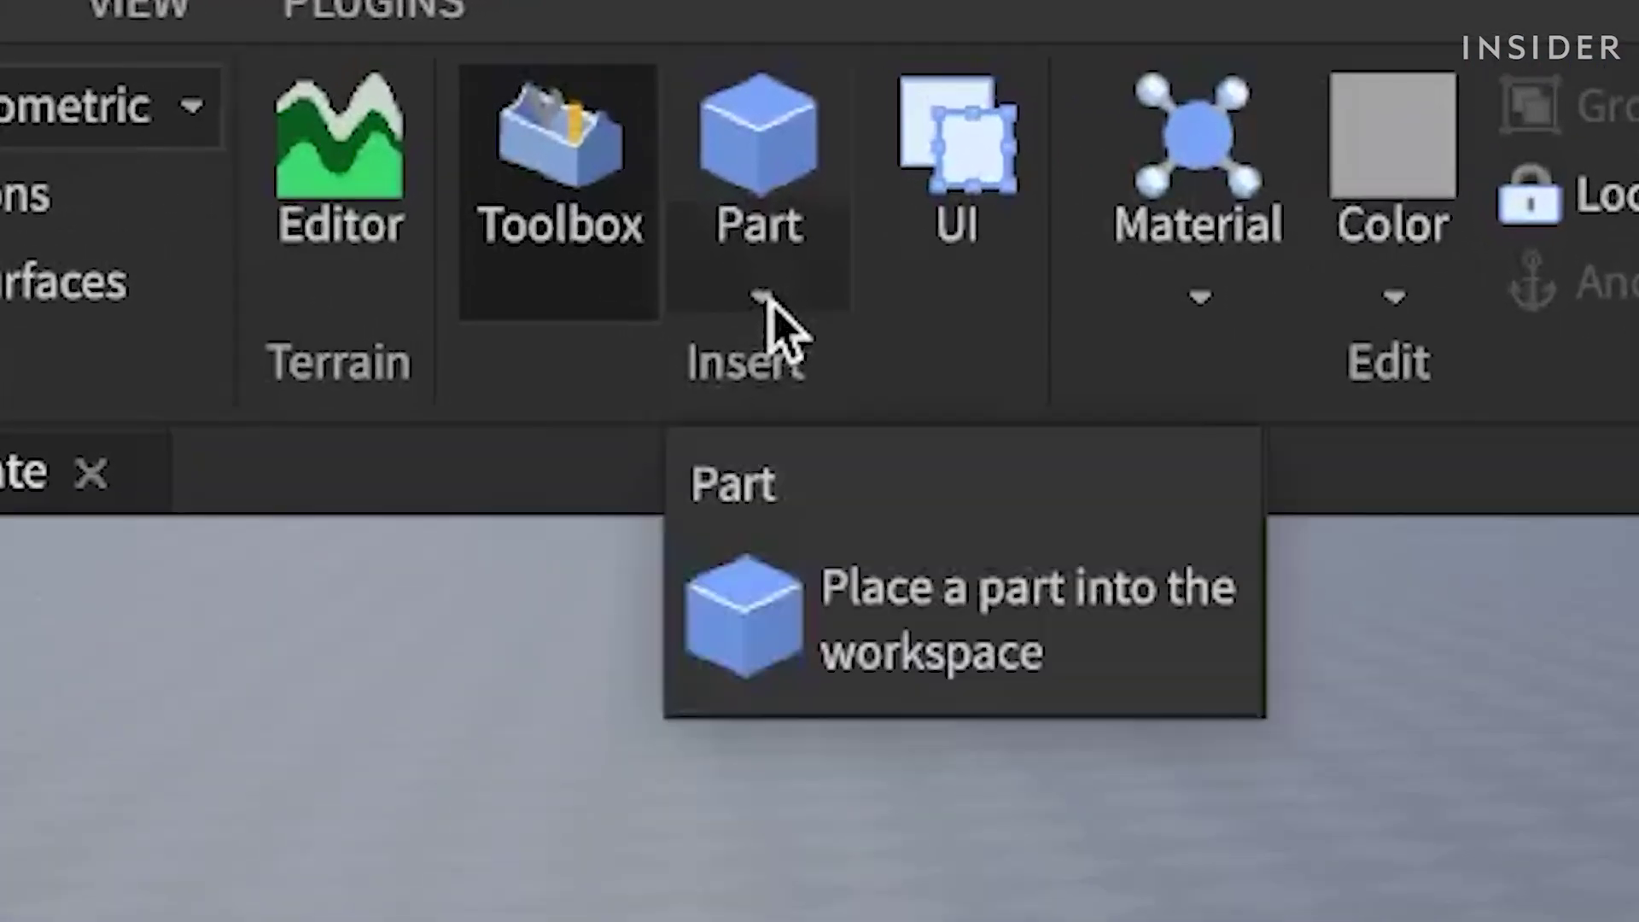
click(655, 74)
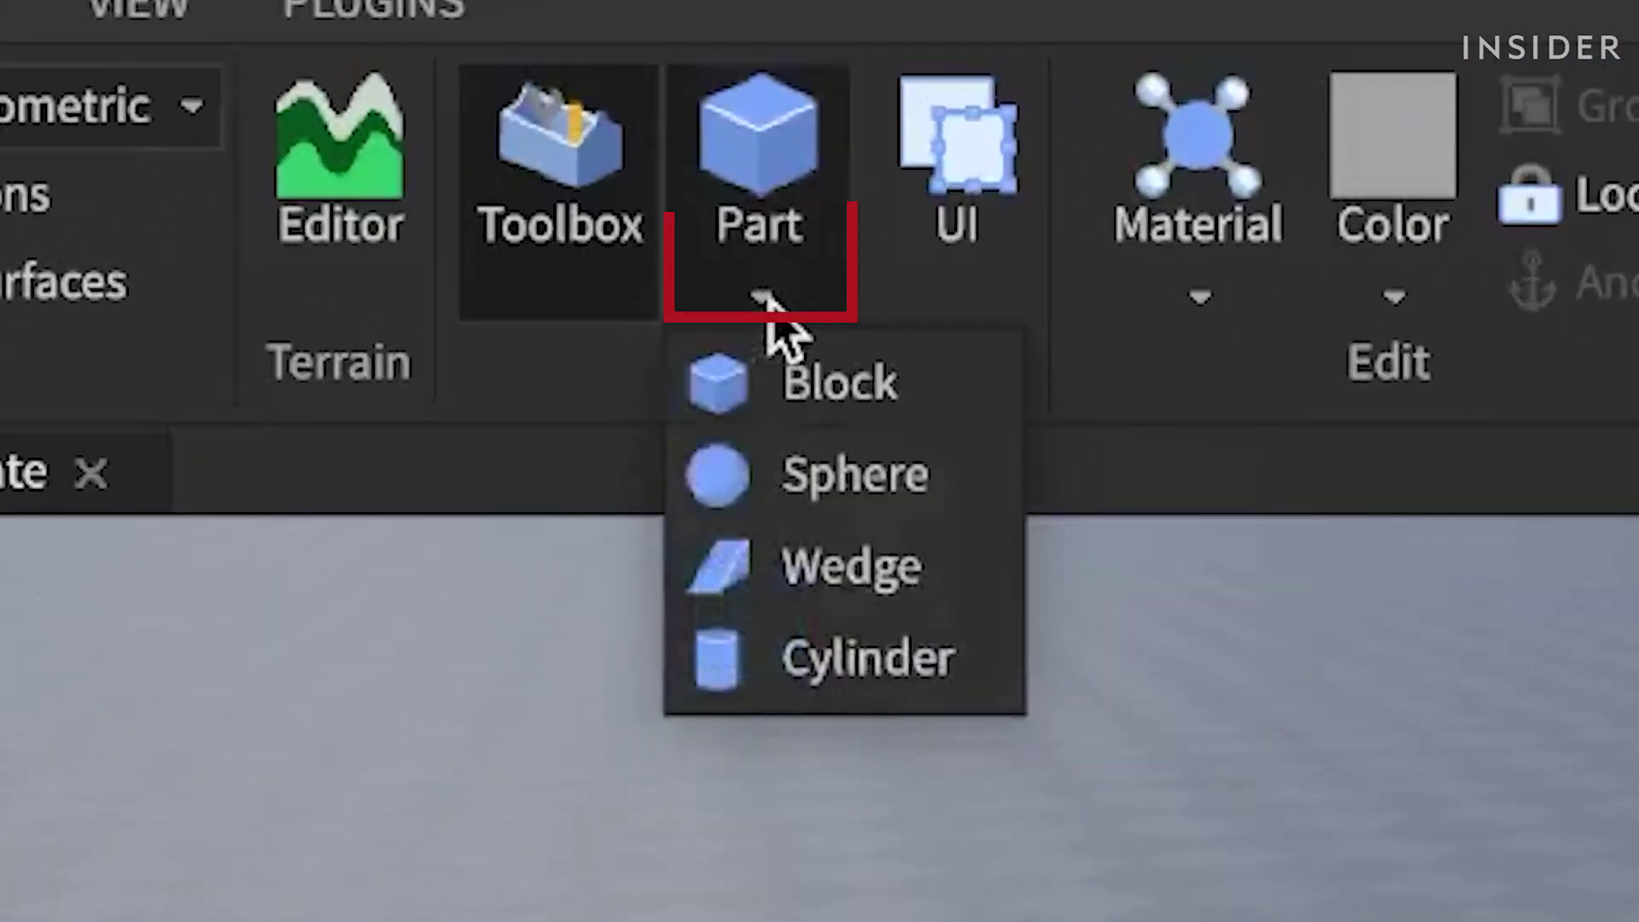
click(826, 670)
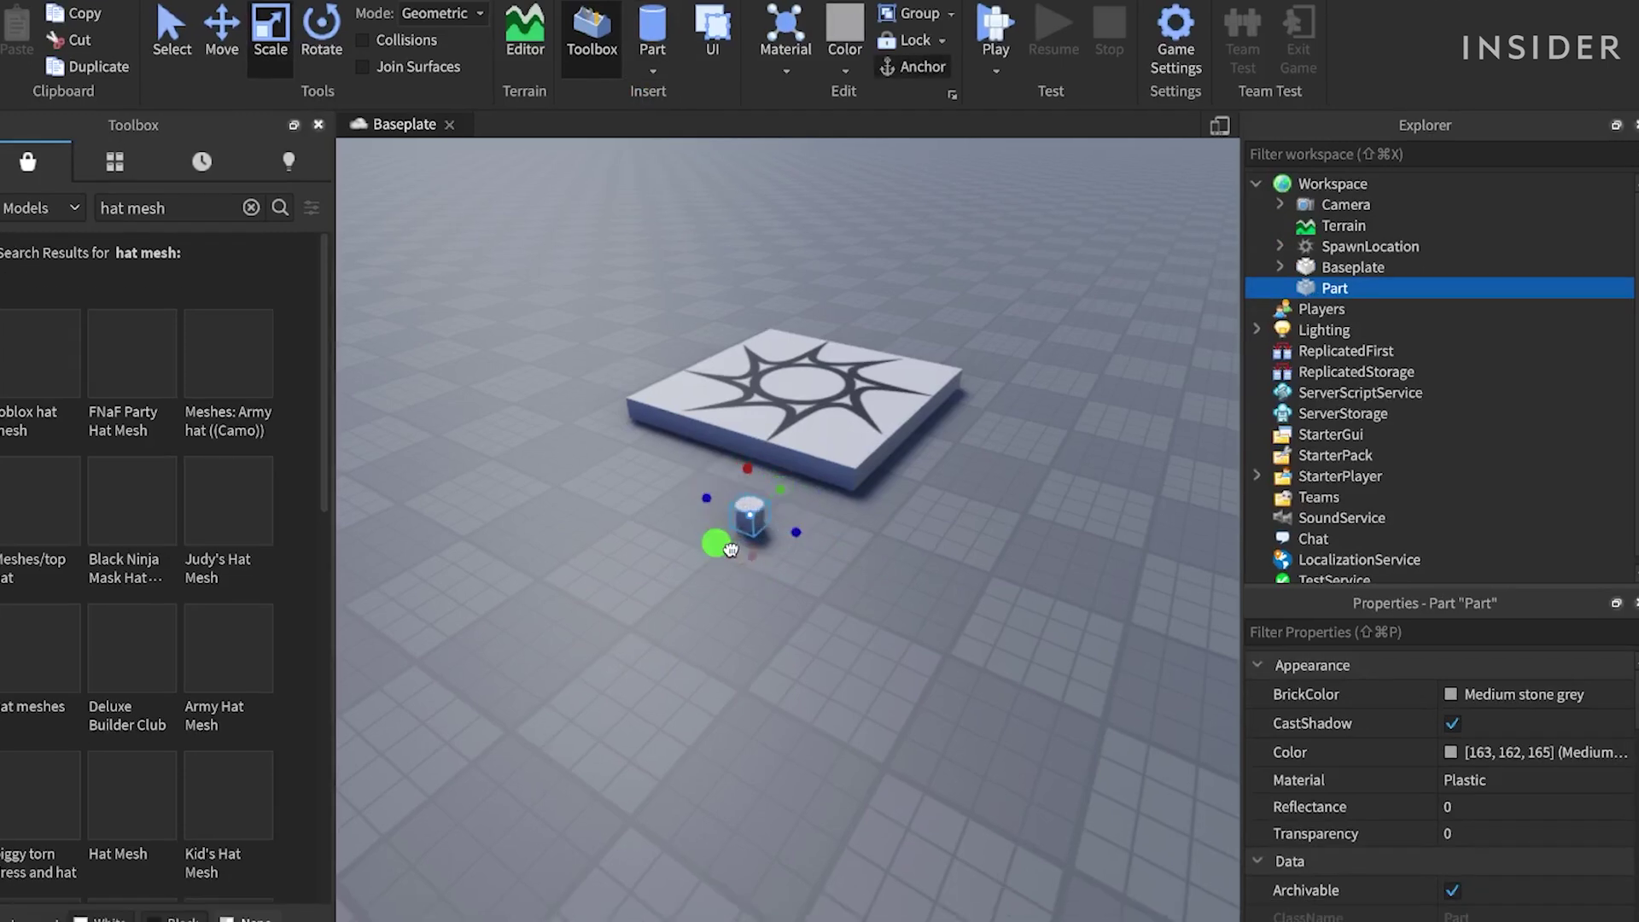
drag(731, 550, 631, 599)
drag(769, 571, 831, 616)
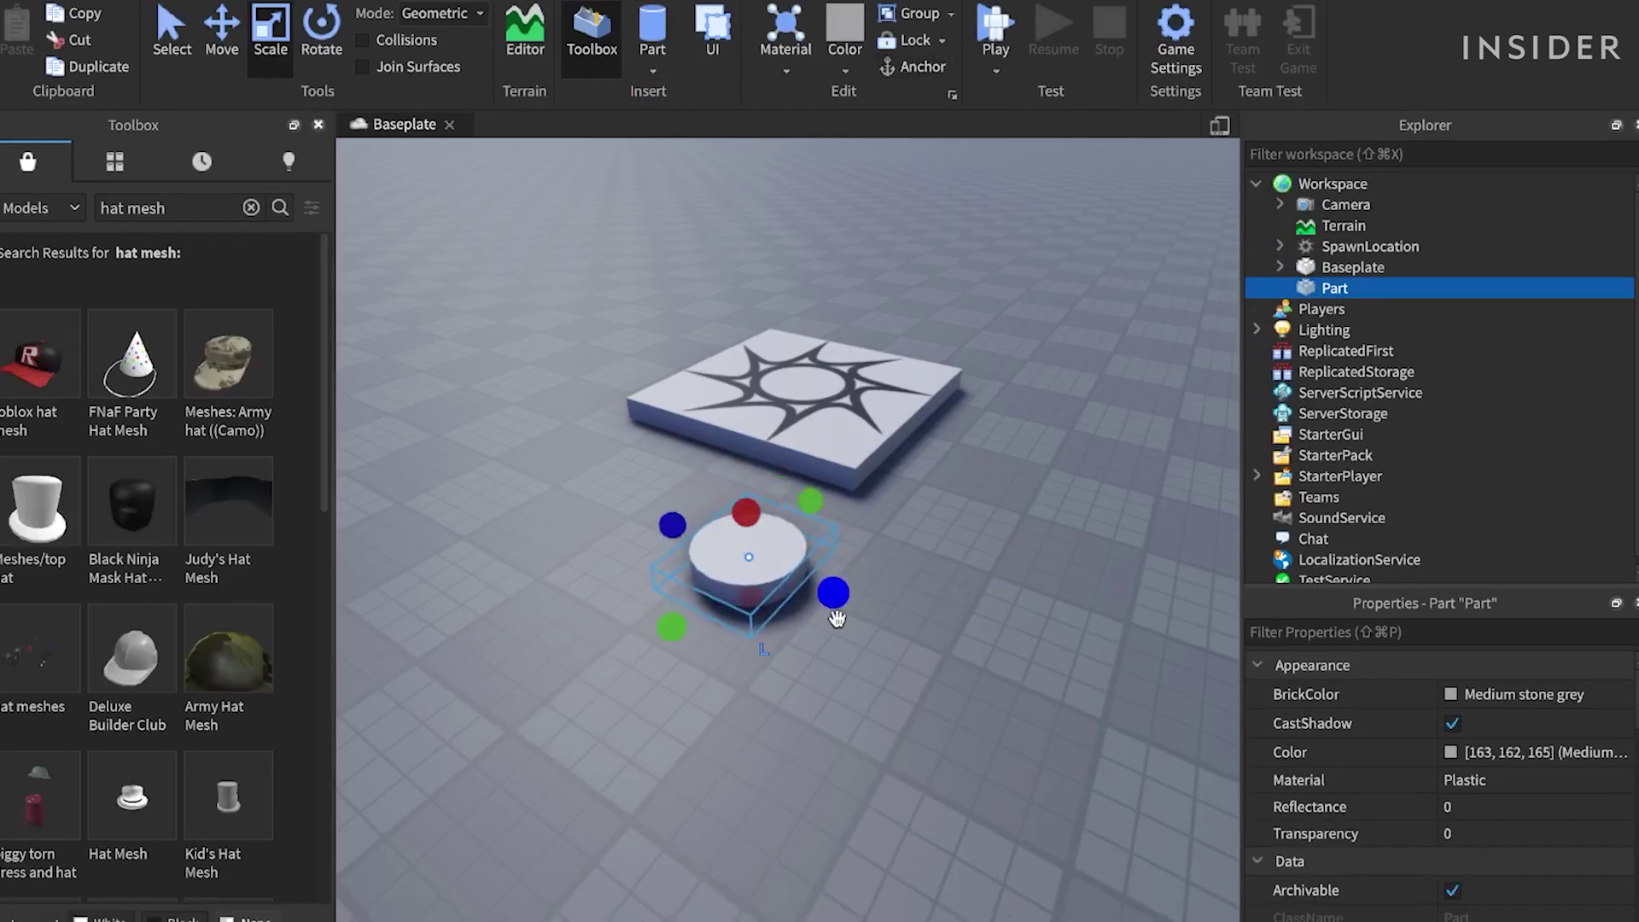
Duplicate the disc and make the copy slightly narrower and taller, centred so it rises through the original
right_click(777, 553)
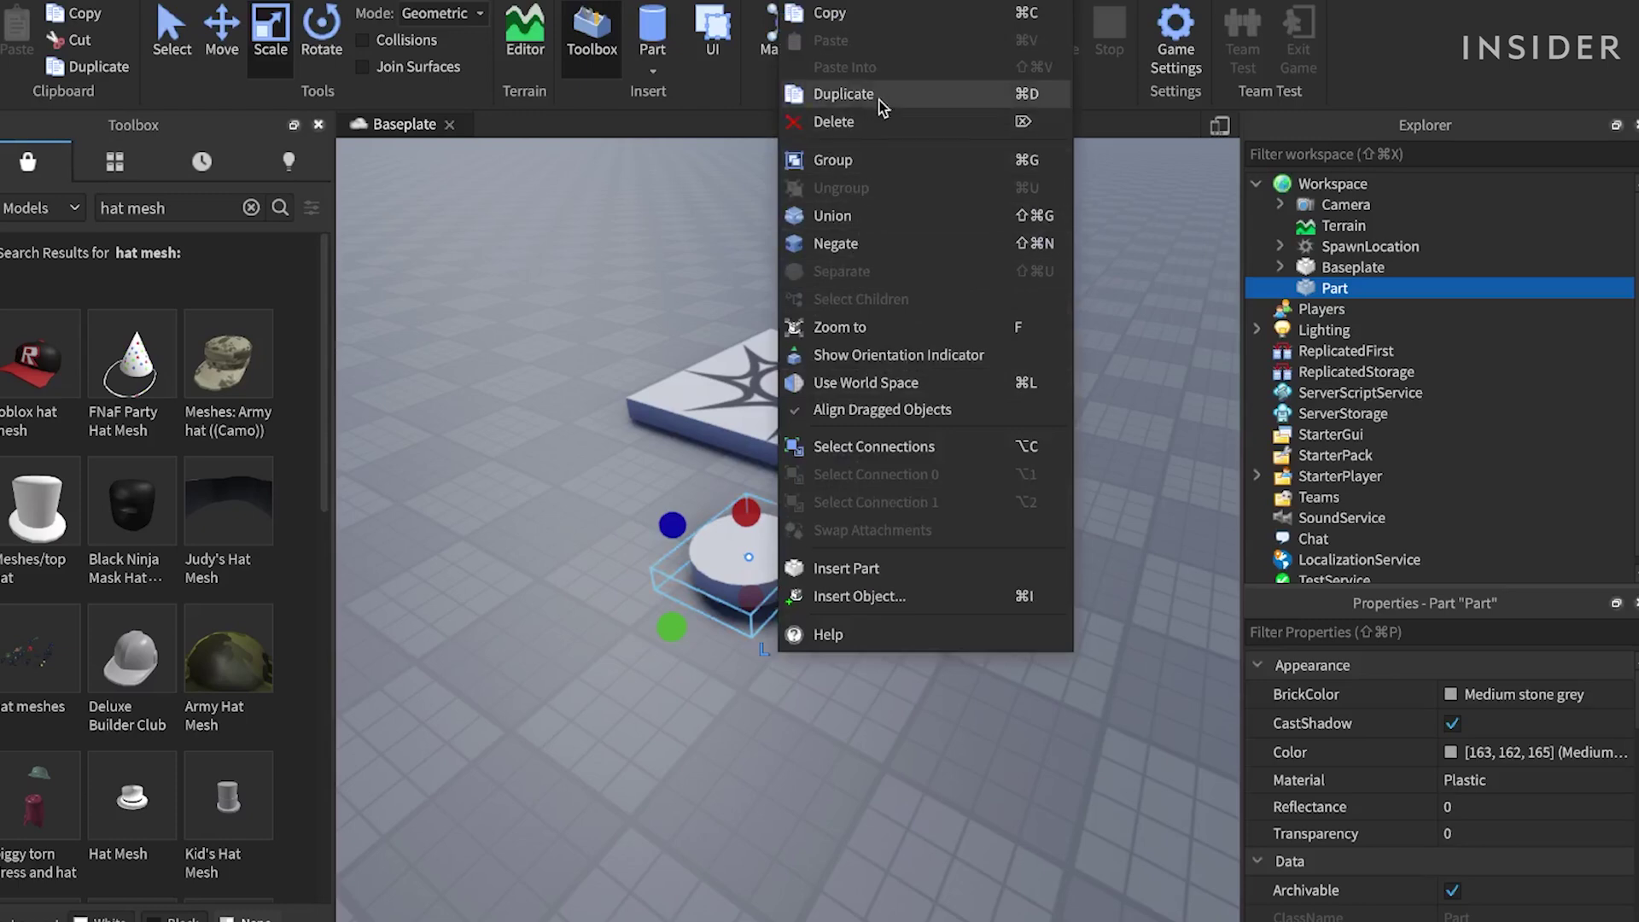
click(780, 100)
scroll(930, 536, up, 5)
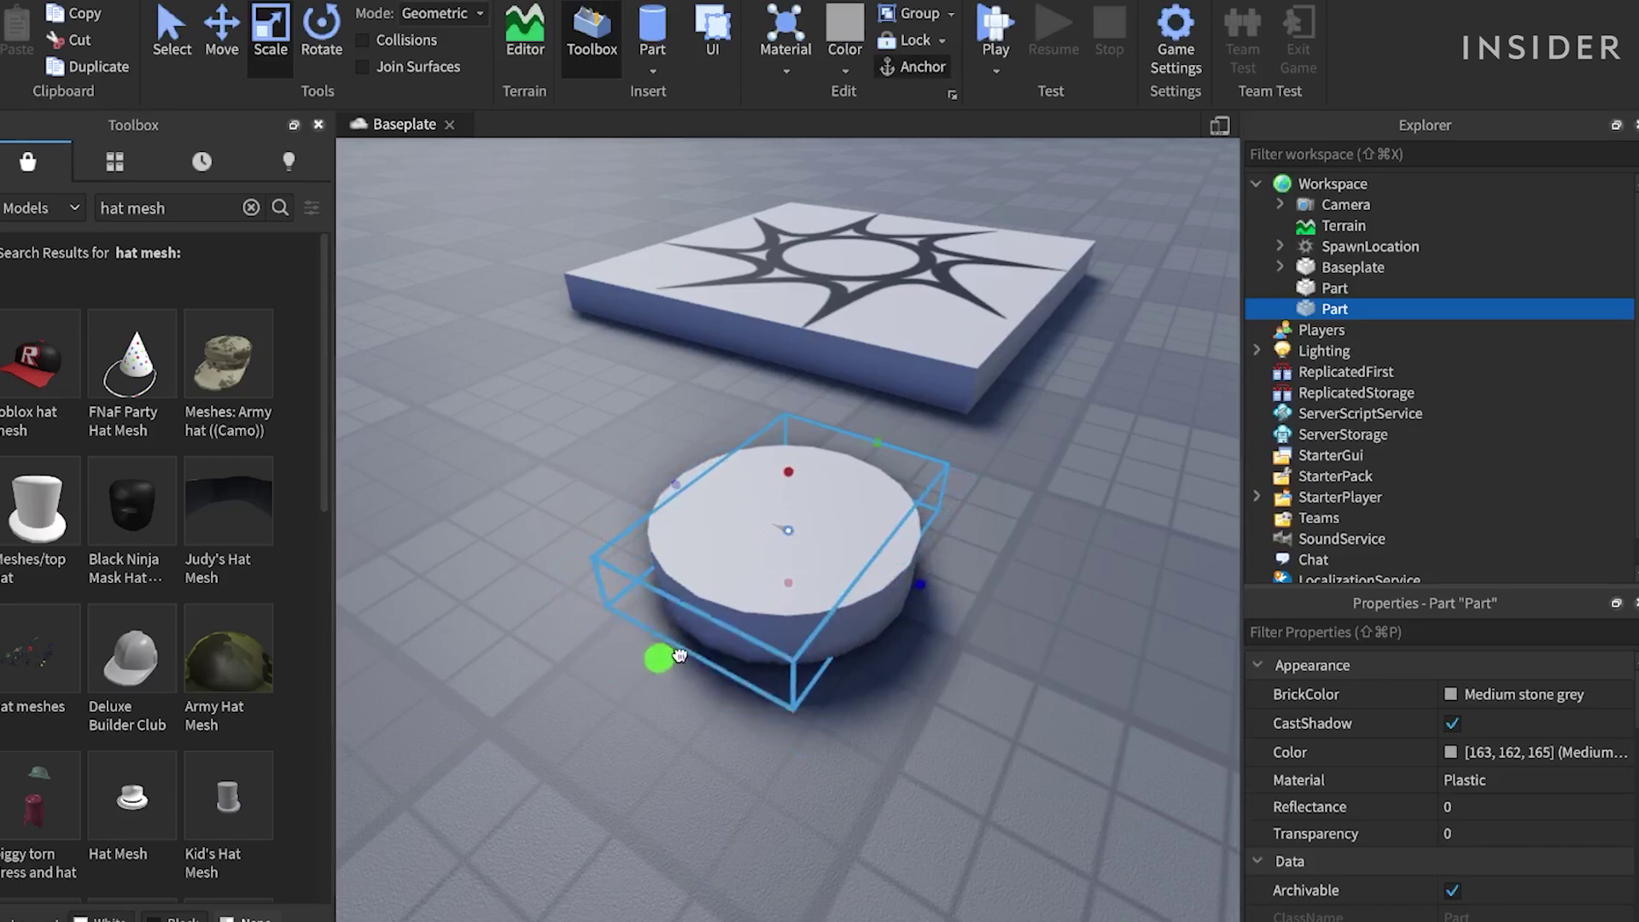
drag(715, 635, 716, 634)
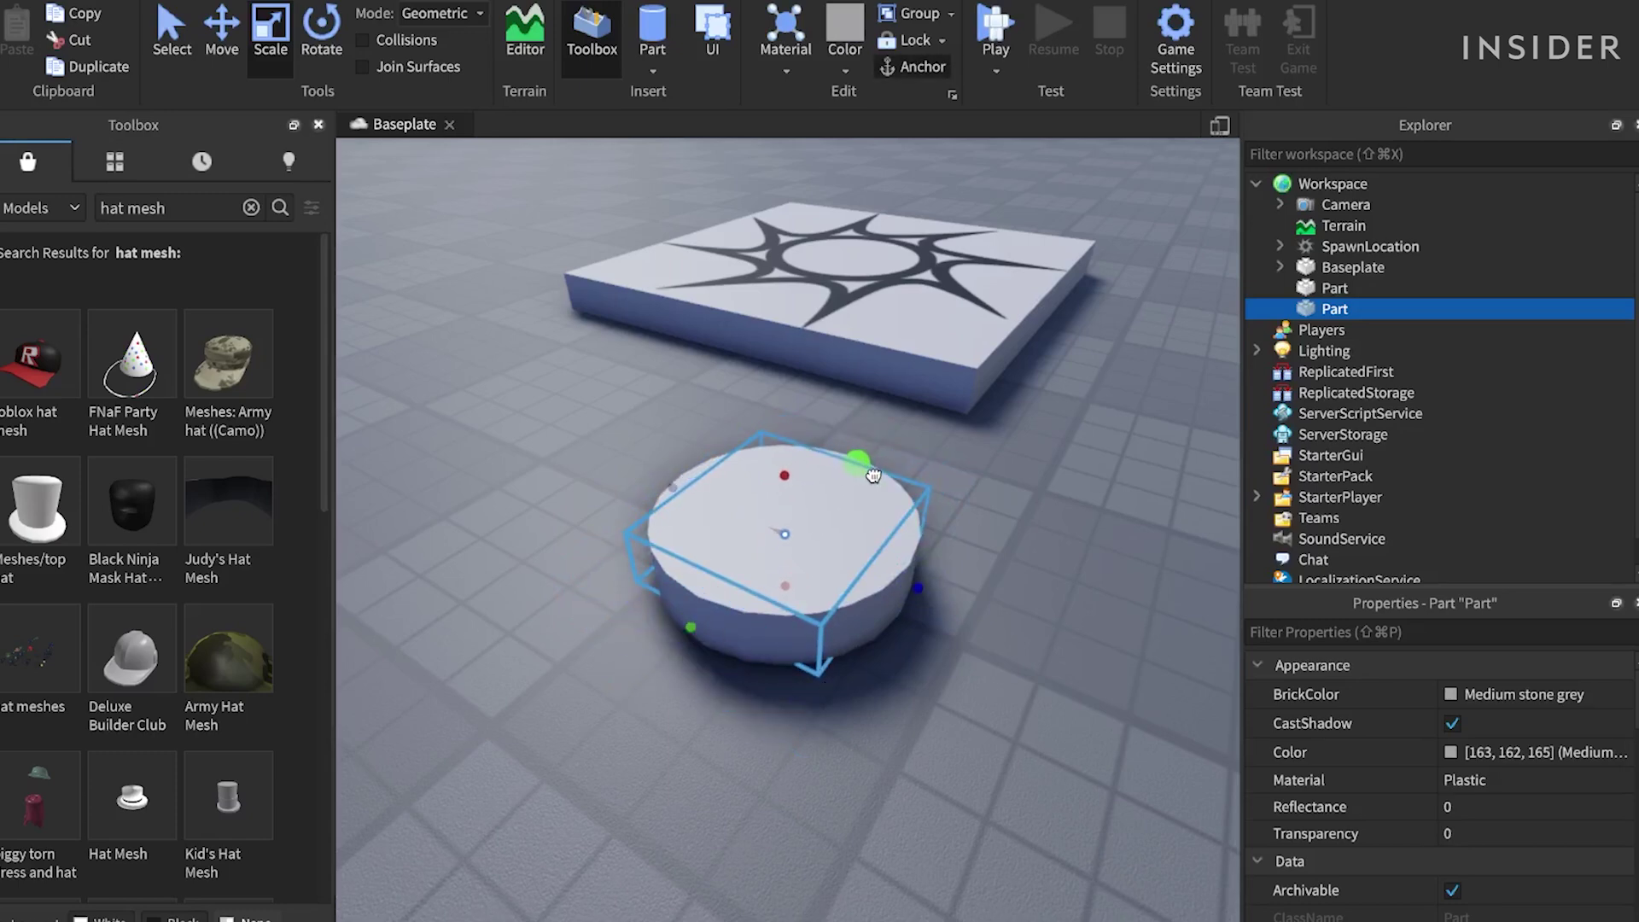
drag(810, 474, 789, 393)
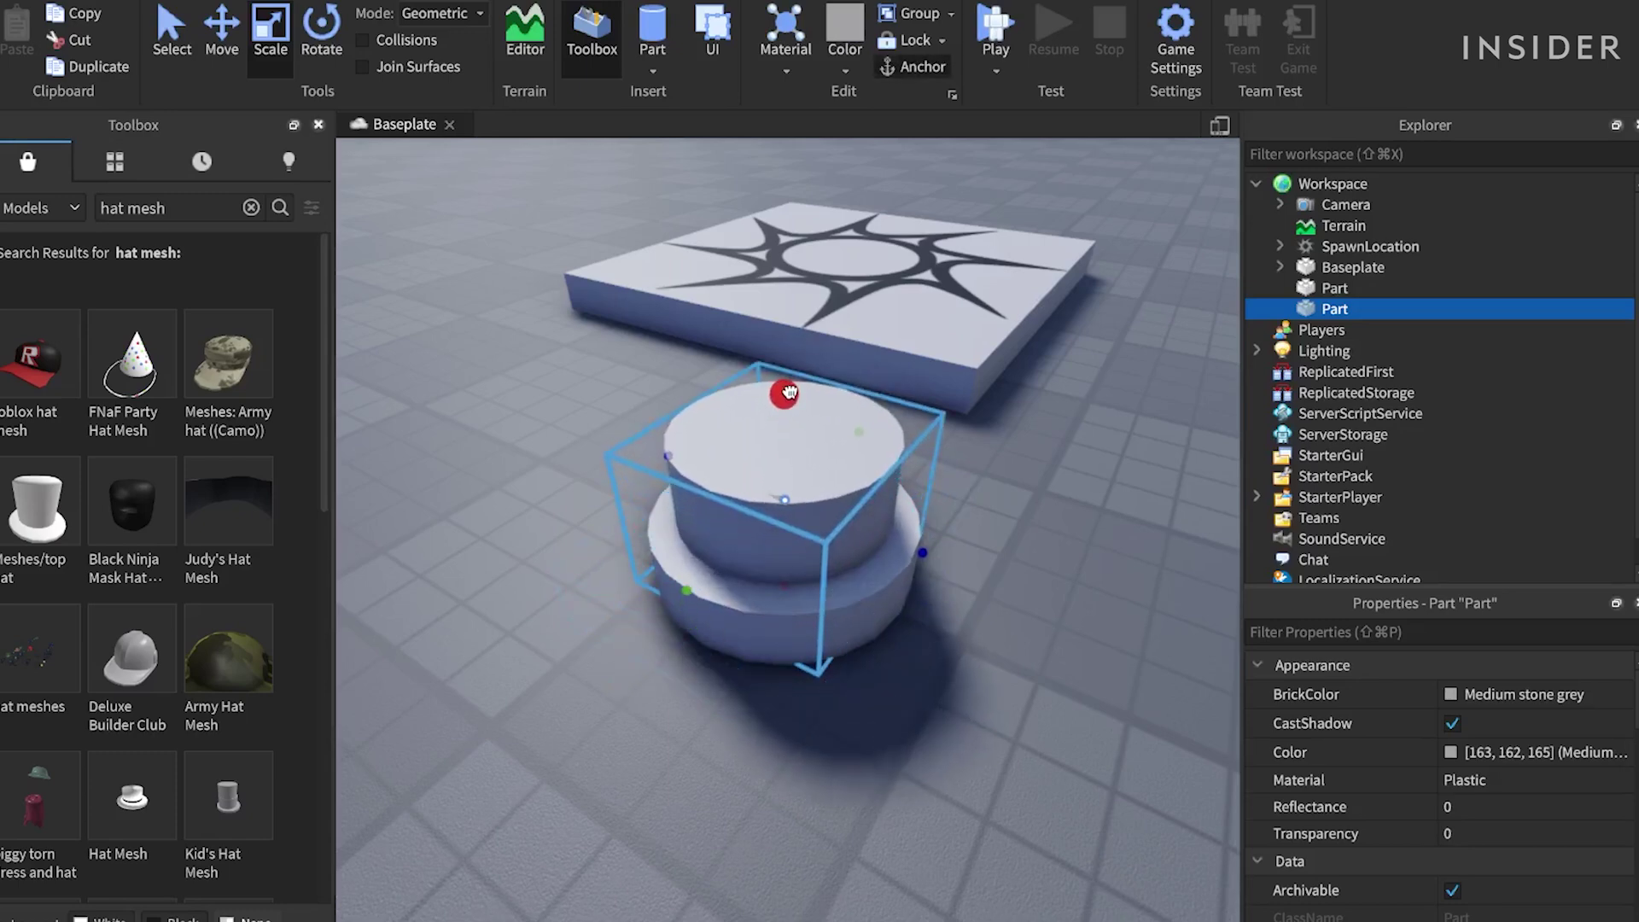
key(super+2)
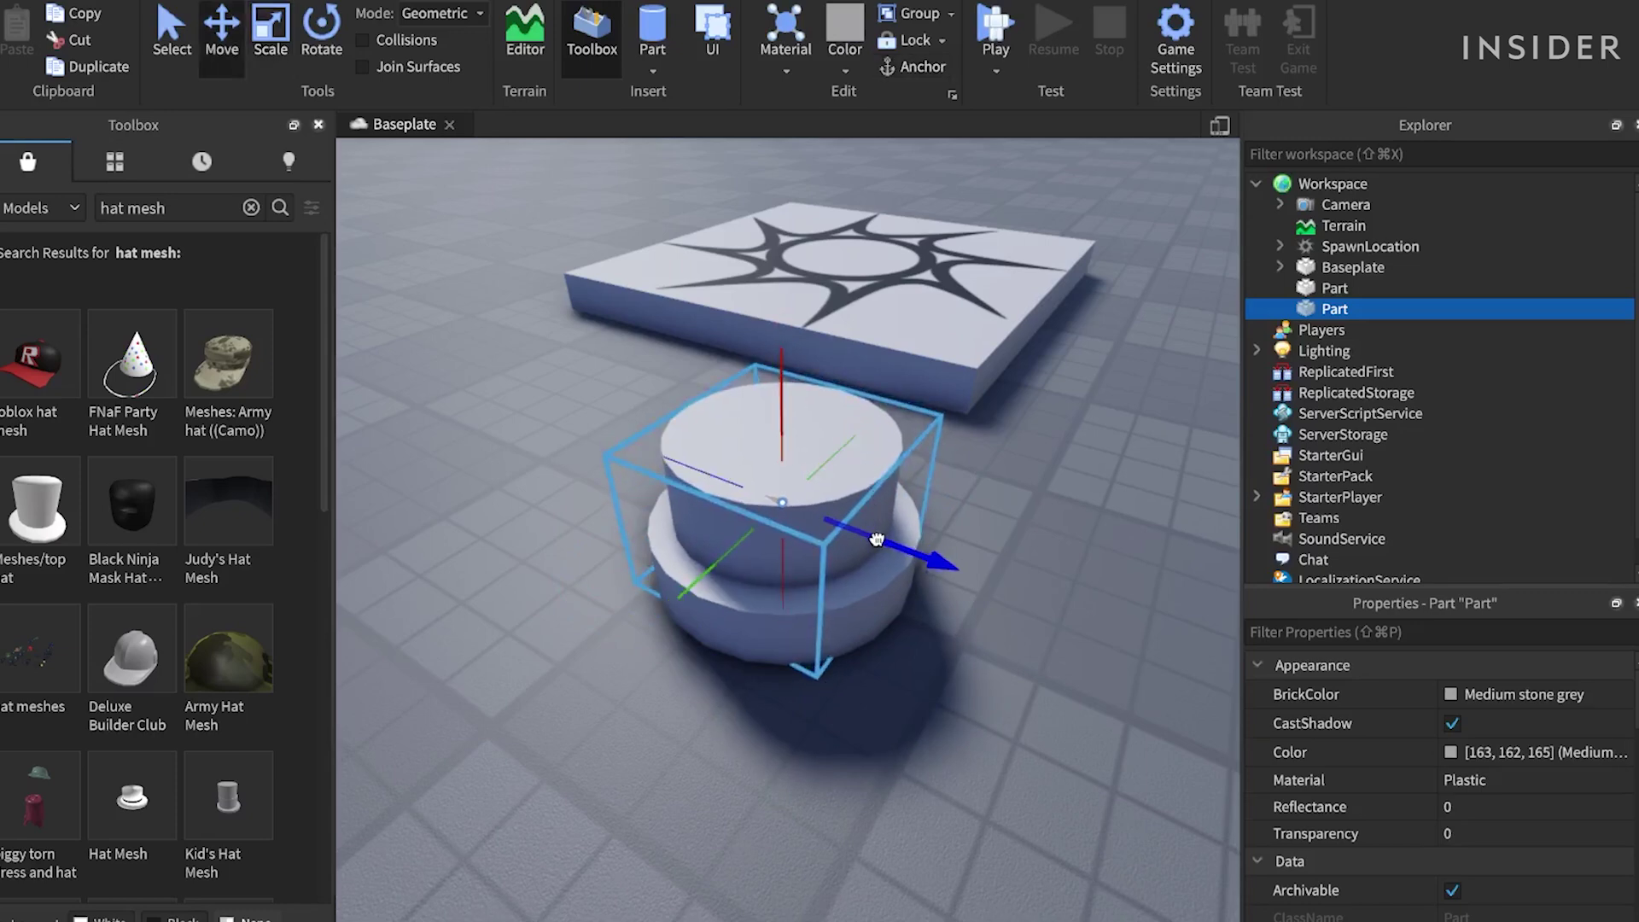
drag(879, 539, 877, 539)
Negate the inner cylinder and union it with the outer disc to cut a hollow ring
click(332, 2)
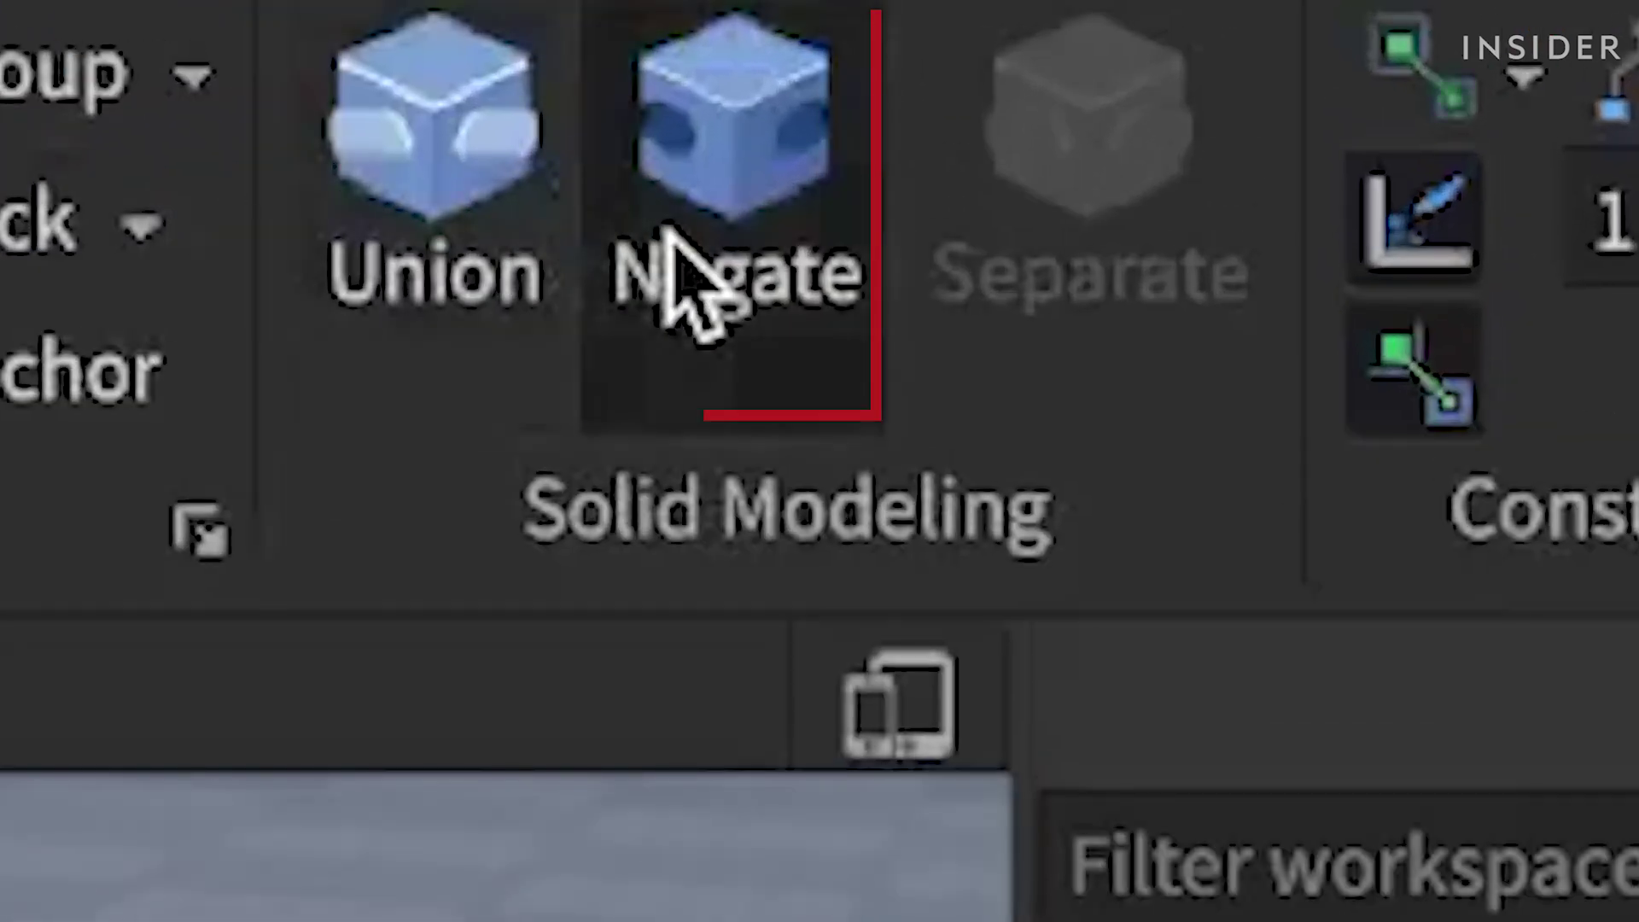
click(1182, 44)
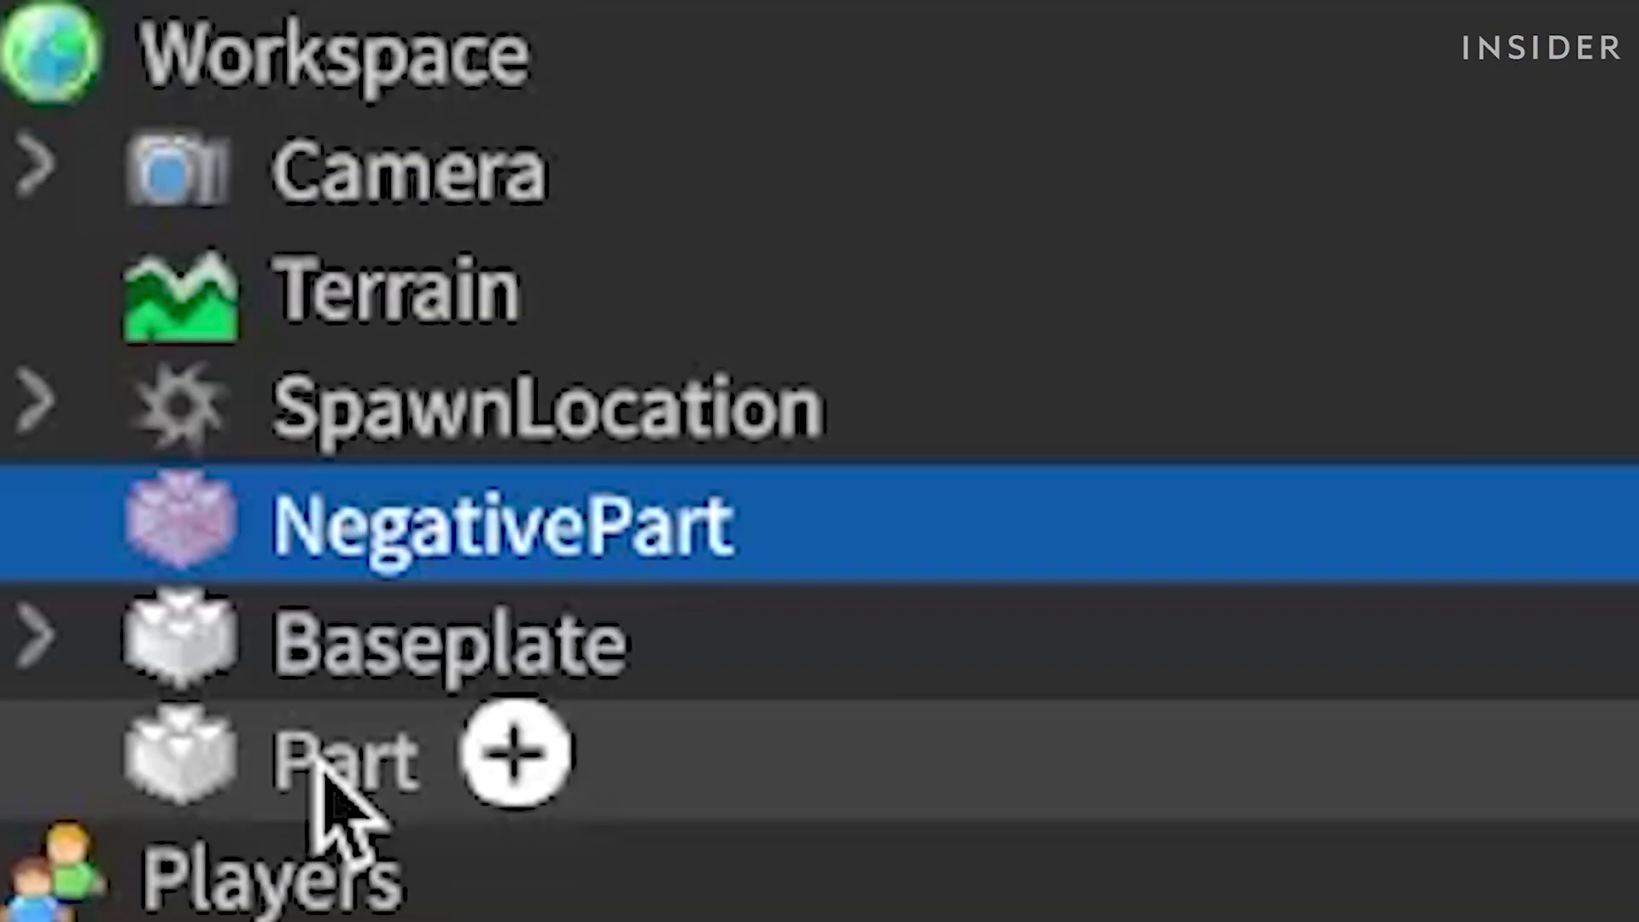
ctrl+click(782, 764)
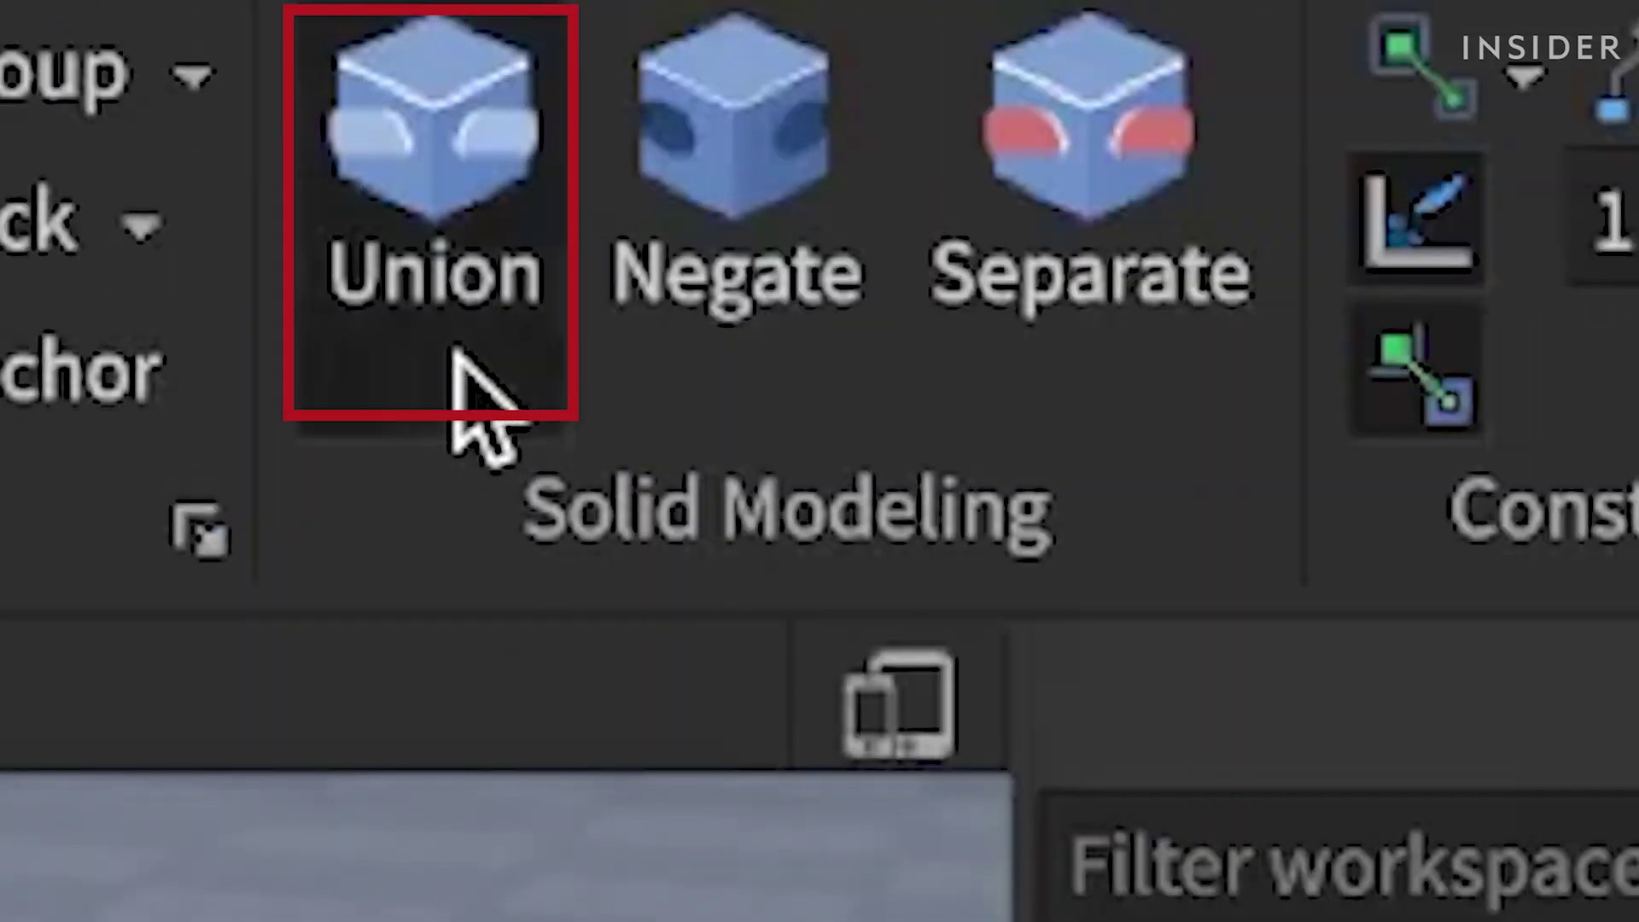
click(455, 354)
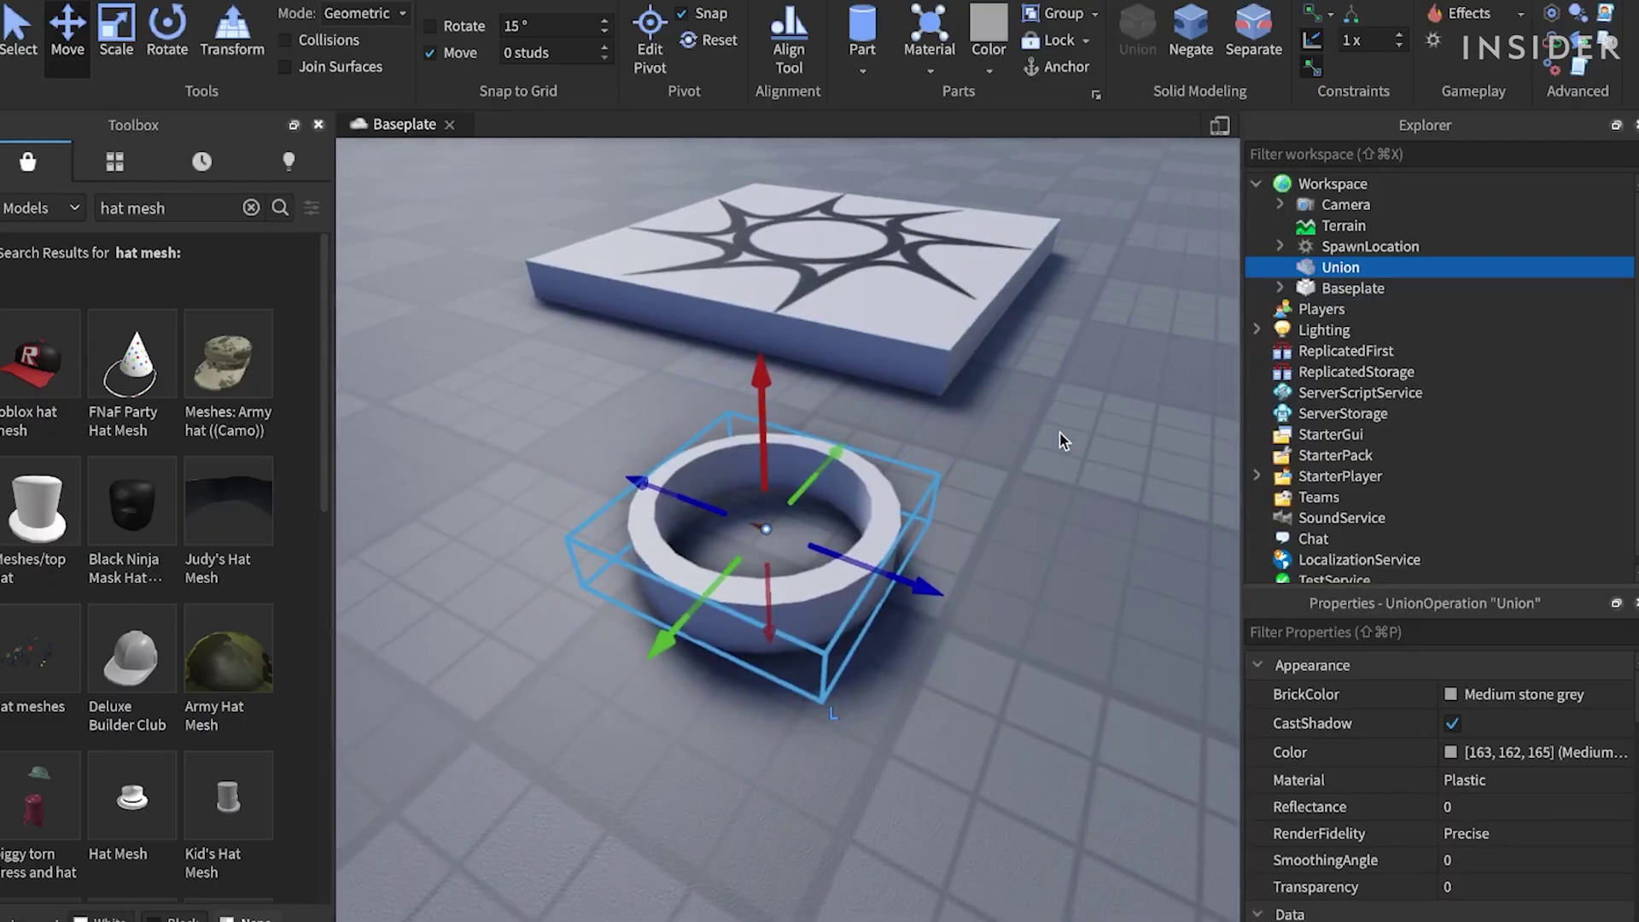
click(1059, 432)
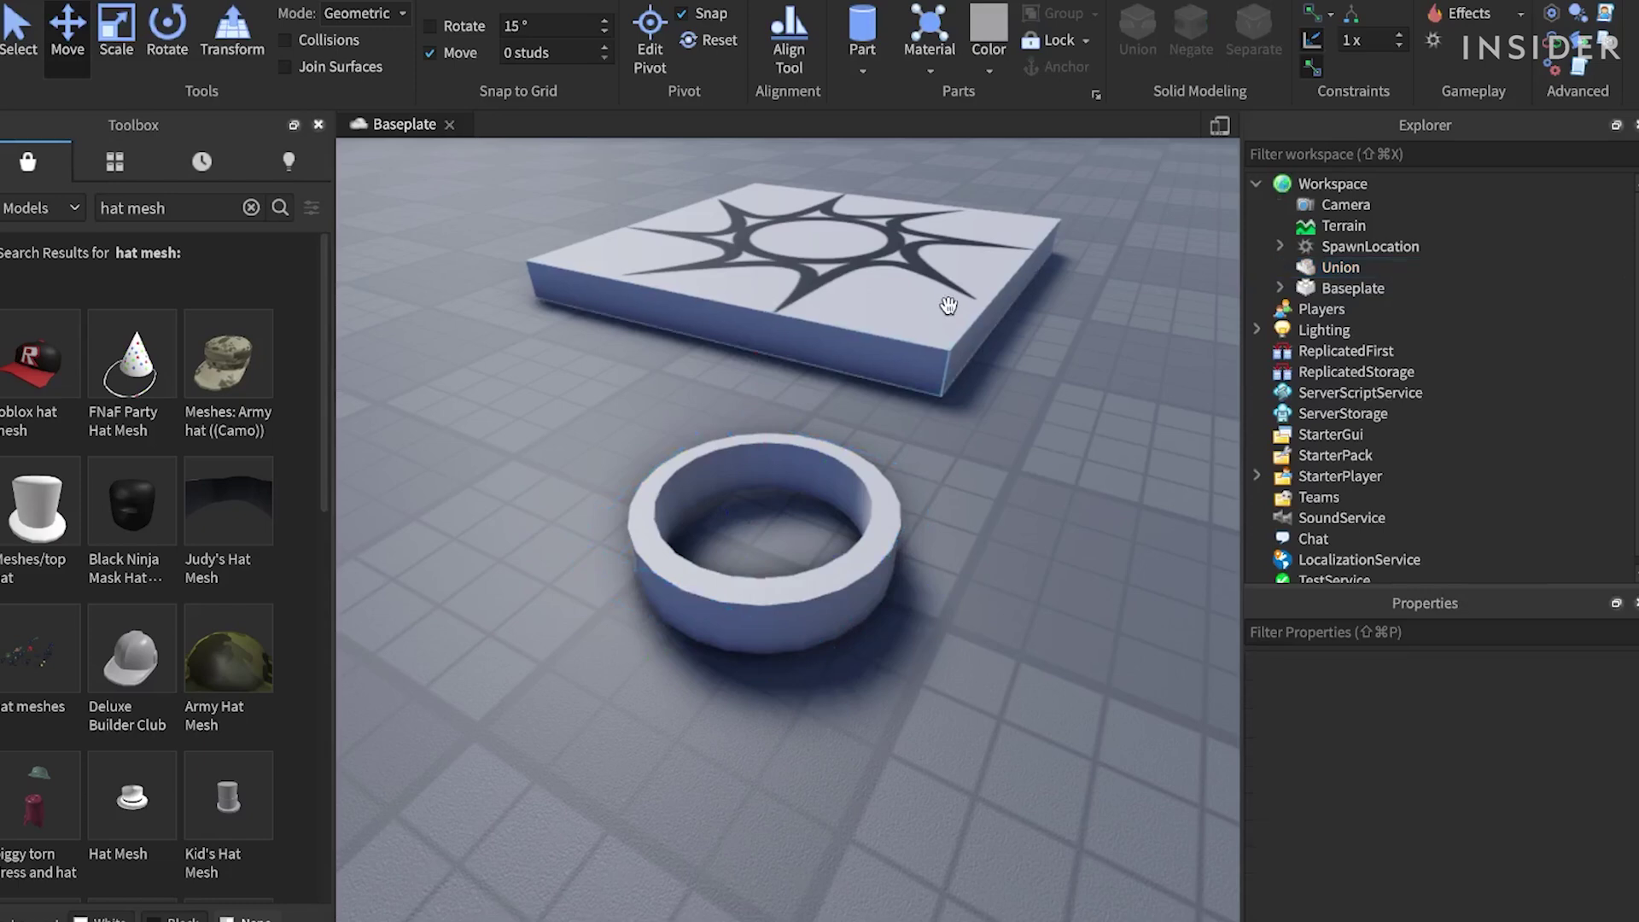
Insert a block part, scale it down to a small upright slab, and position it on the ring's wall
click(863, 72)
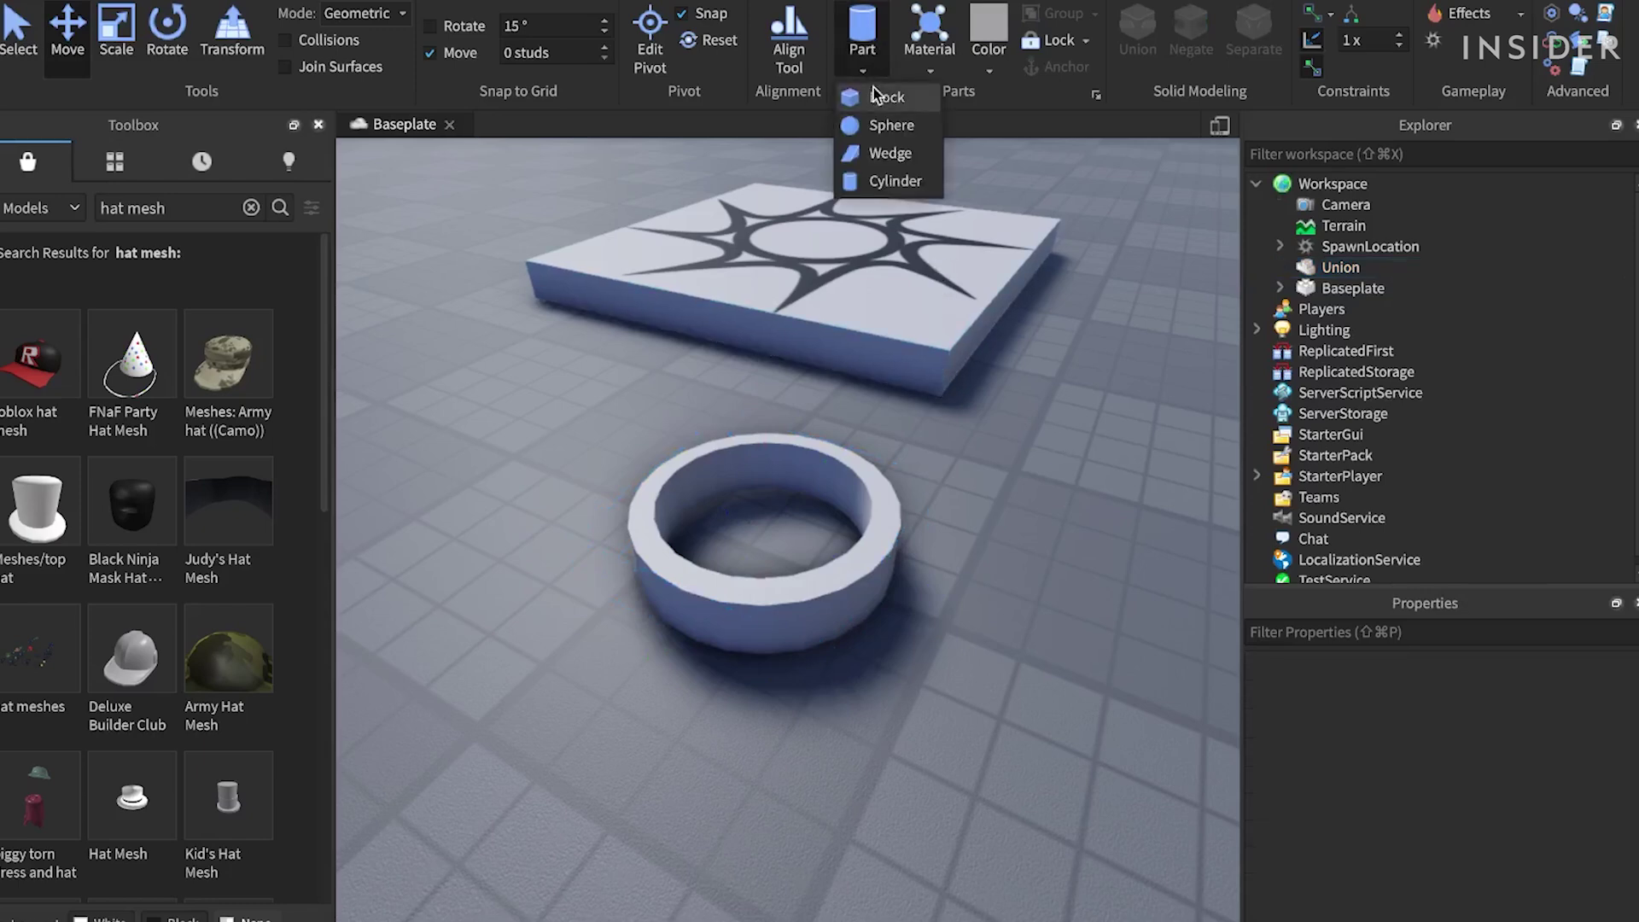
click(921, 108)
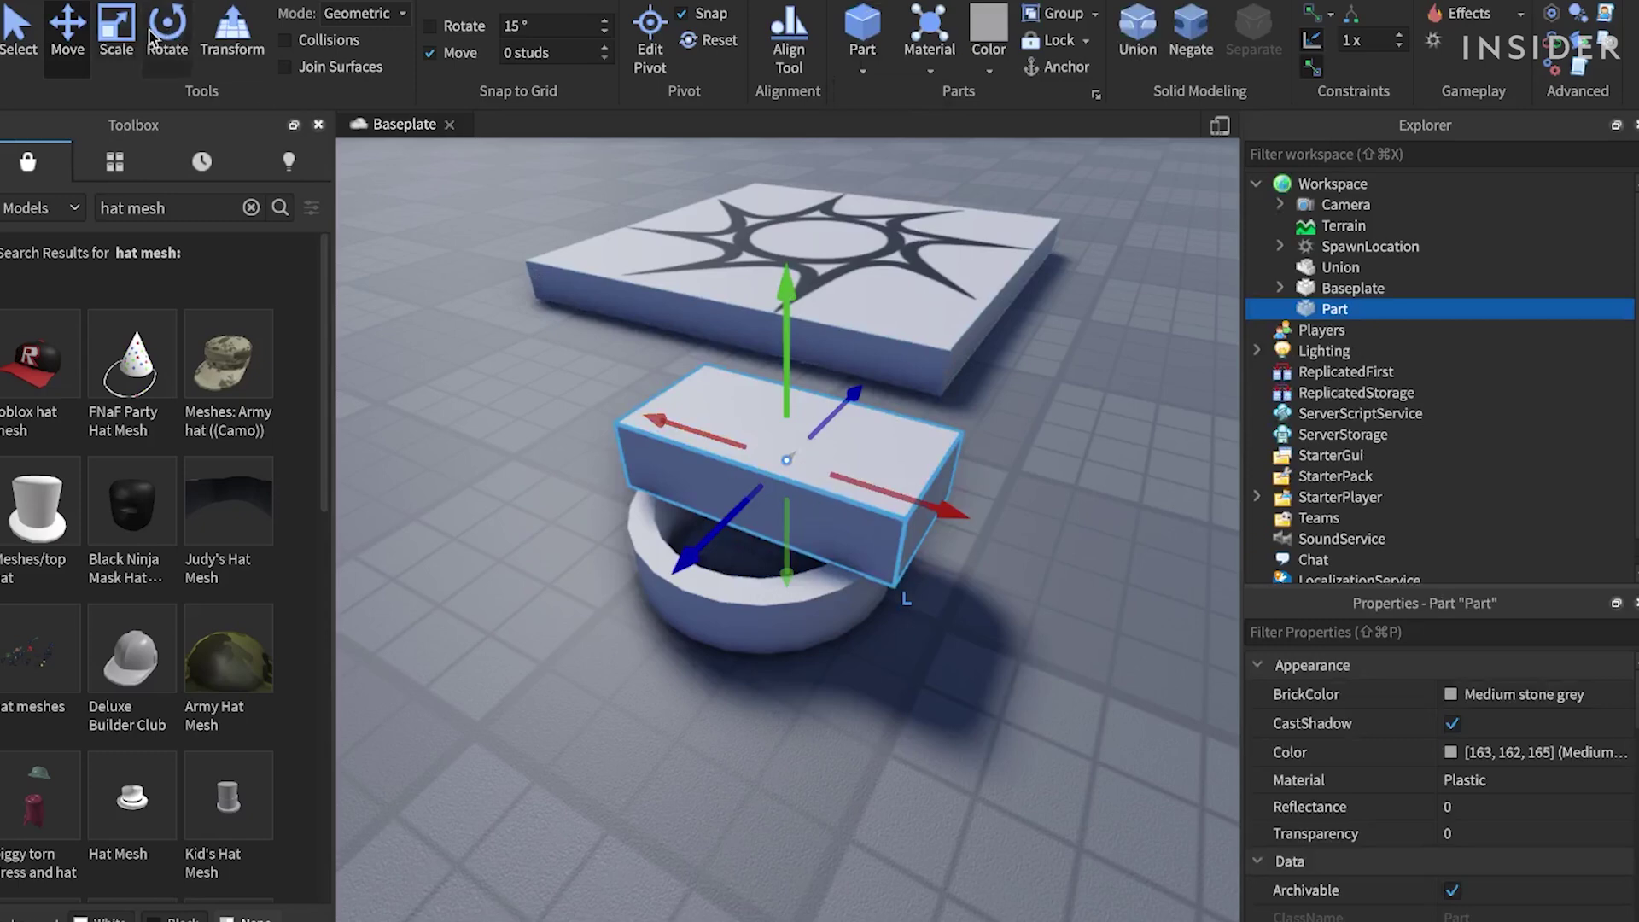
click(116, 39)
drag(969, 508, 725, 425)
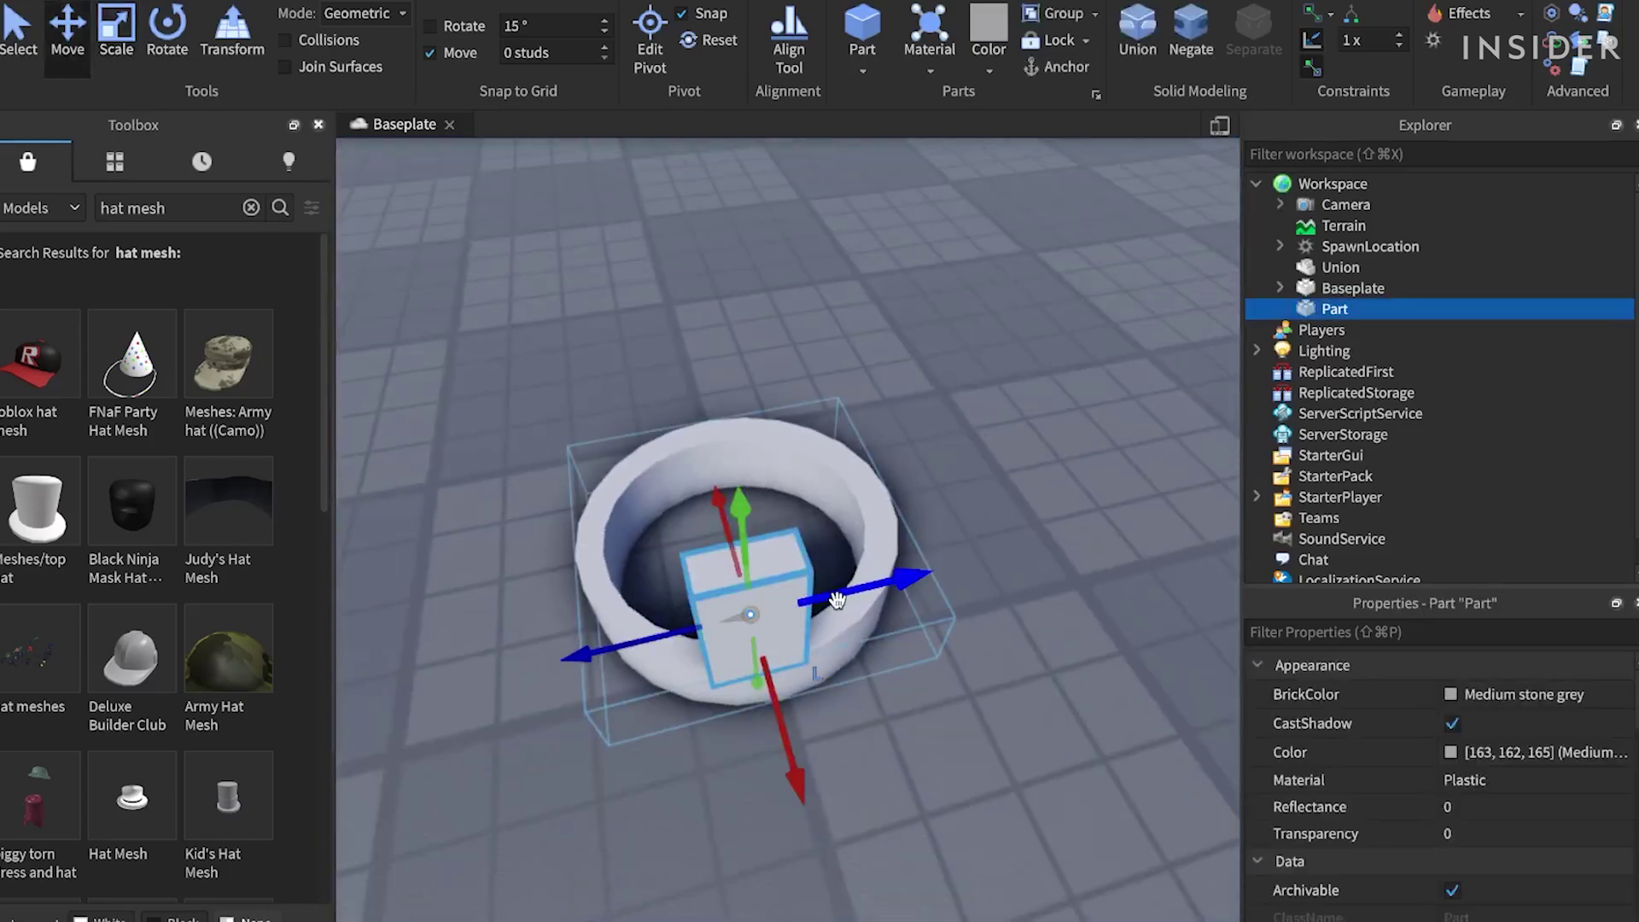
drag(840, 591, 866, 584)
drag(795, 690, 792, 680)
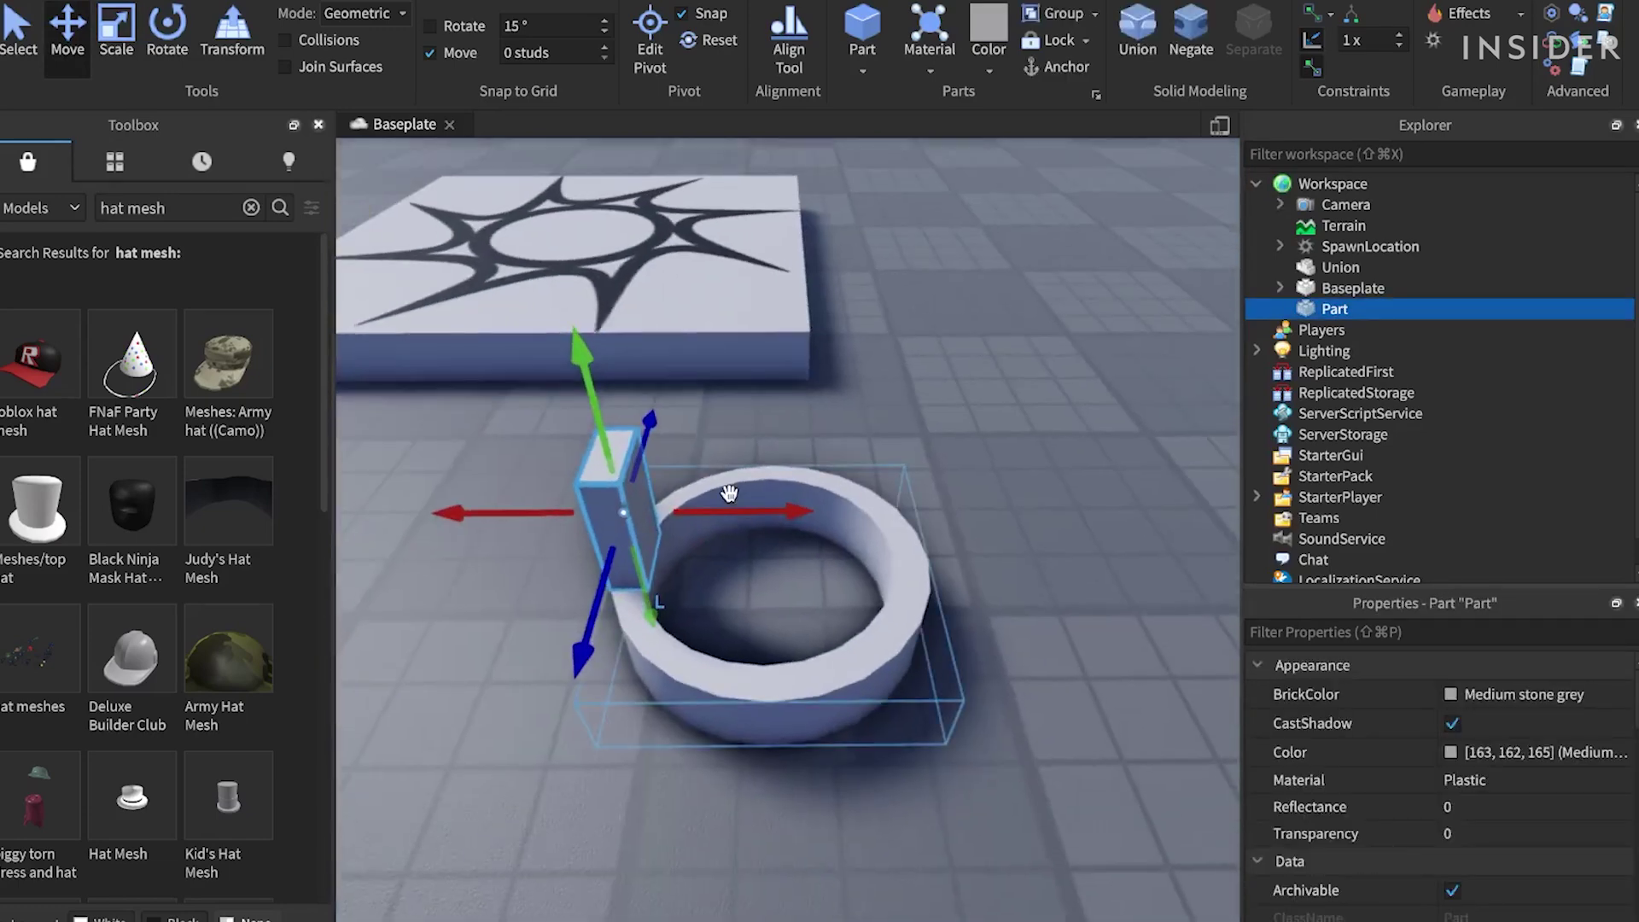
Duplicate the upright slab and spread the copies around the ring to form four crown points
key(ctrl+3)
key(super+d)
key(super+2)
drag(720, 515, 1019, 521)
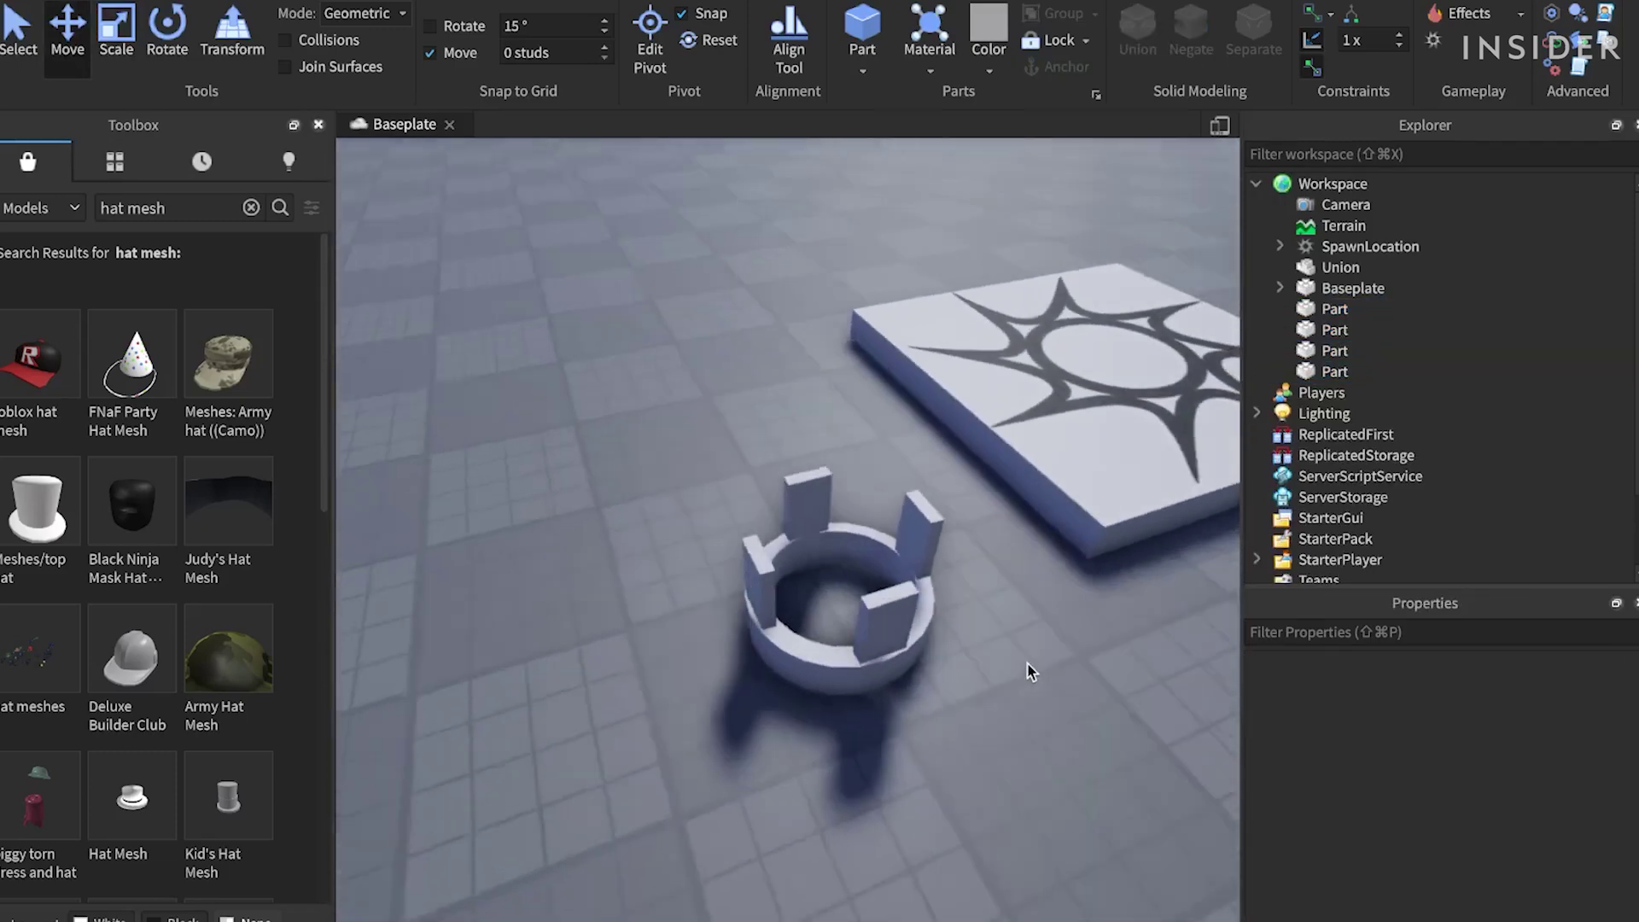
Rename the new block above the crown as Handle
right_drag(1028, 664, 1028, 664)
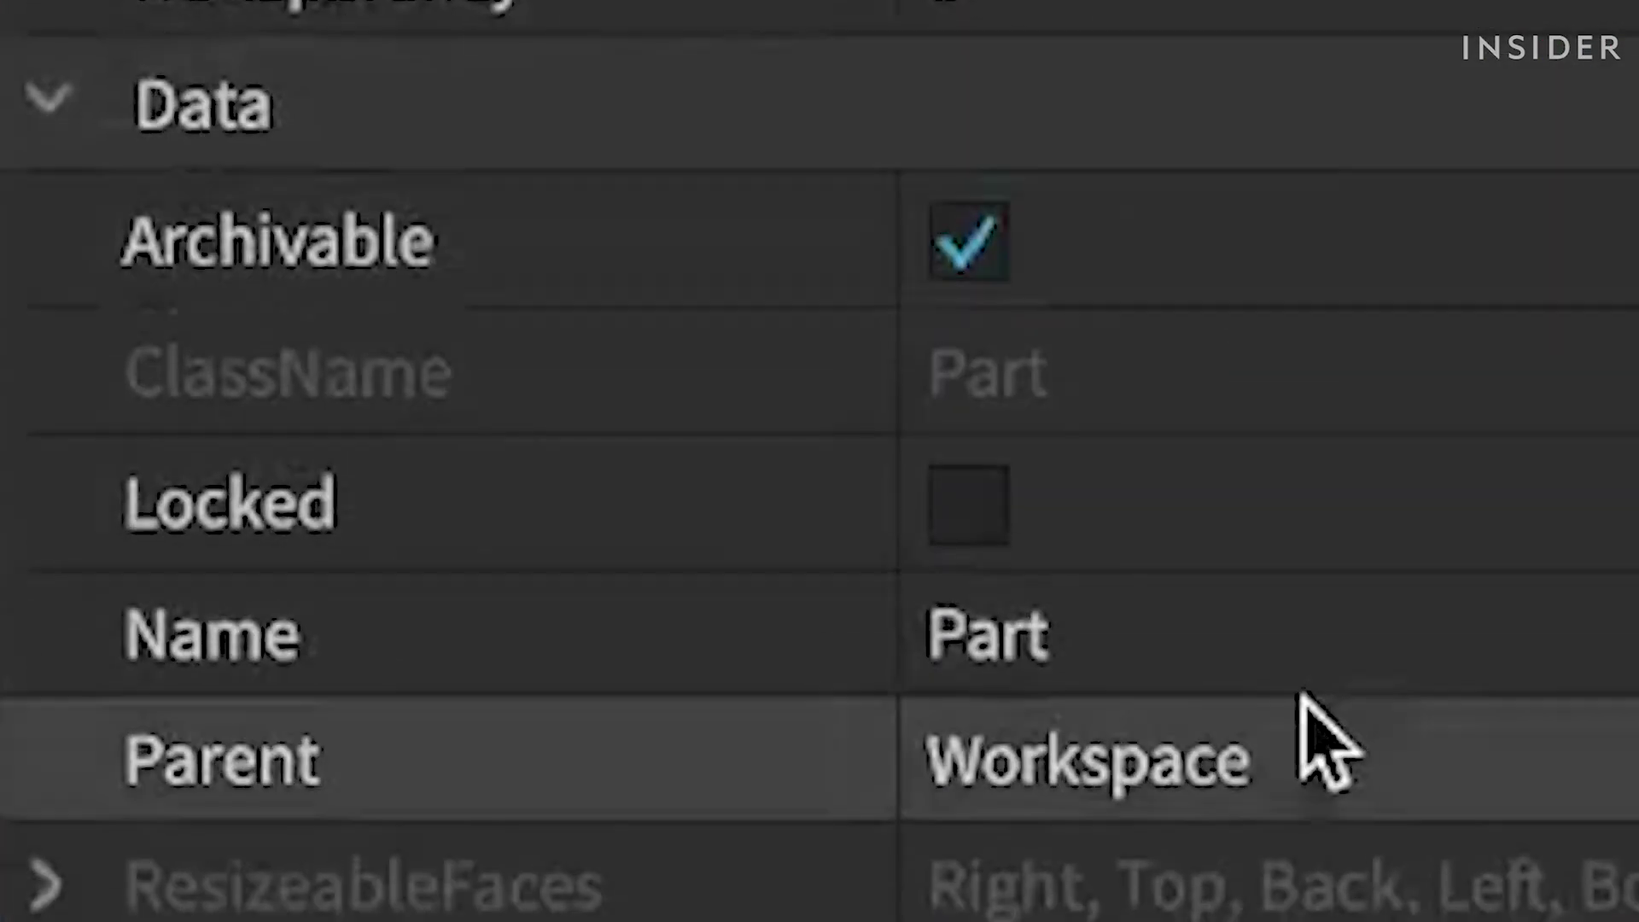
click(1315, 670)
text(Handle)
key(Return)
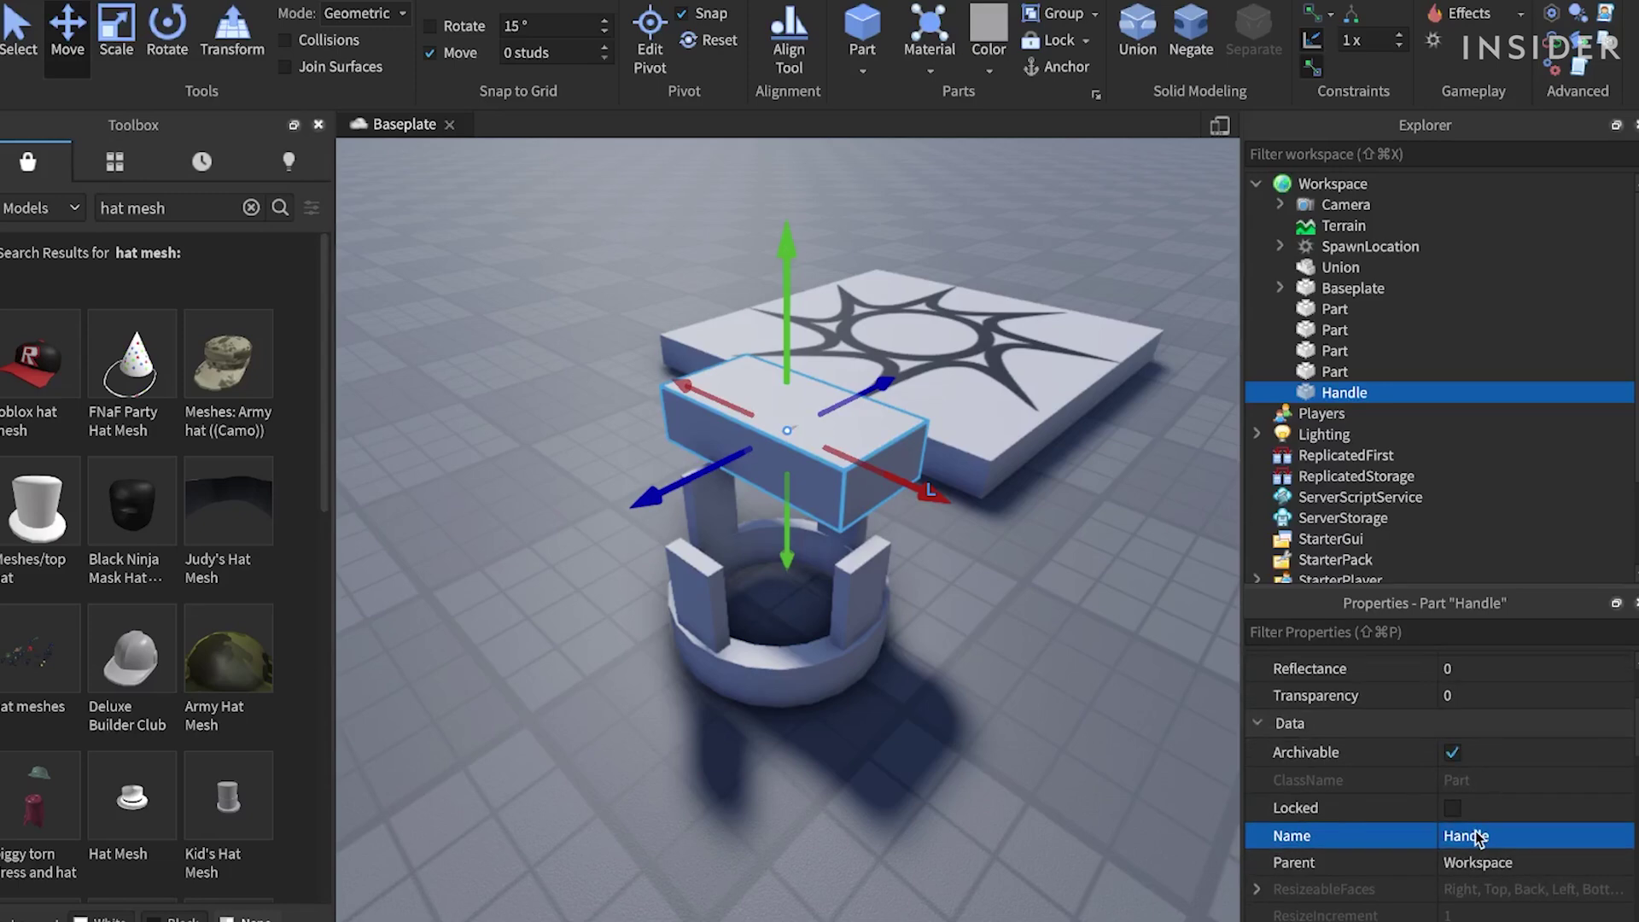
Scale the Handle block on all sides until it closely encloses the whole crown
scroll(1093, 640, down, 1)
click(124, 56)
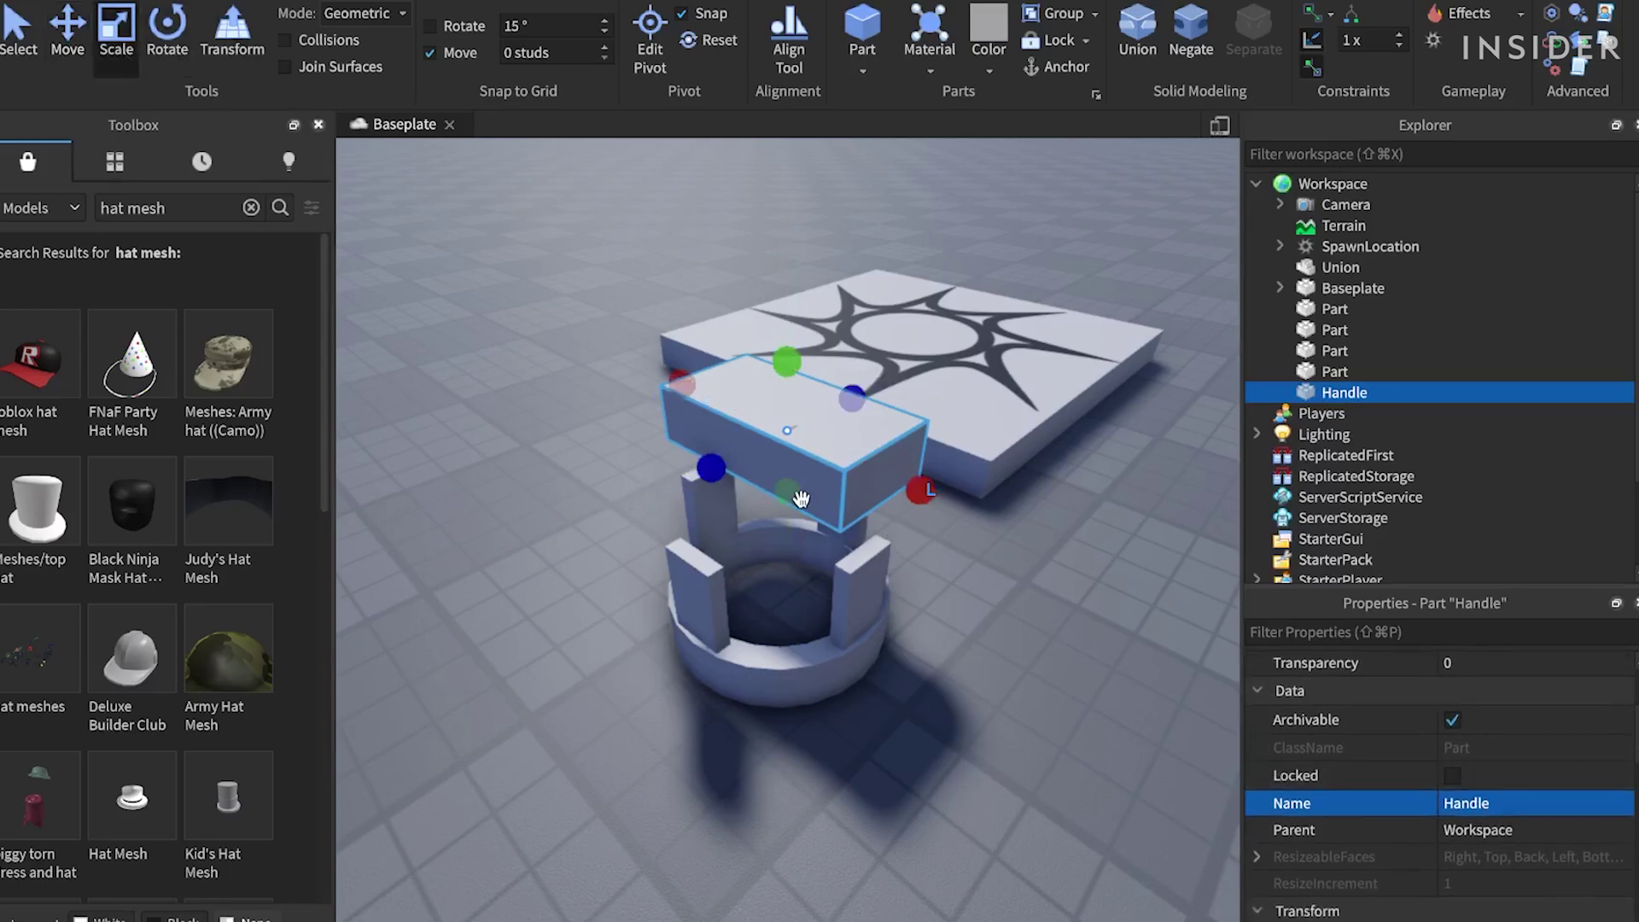
drag(800, 498, 798, 625)
drag(811, 353, 800, 415)
drag(733, 564, 602, 607)
drag(859, 634, 890, 683)
right_drag(889, 683, 821, 569)
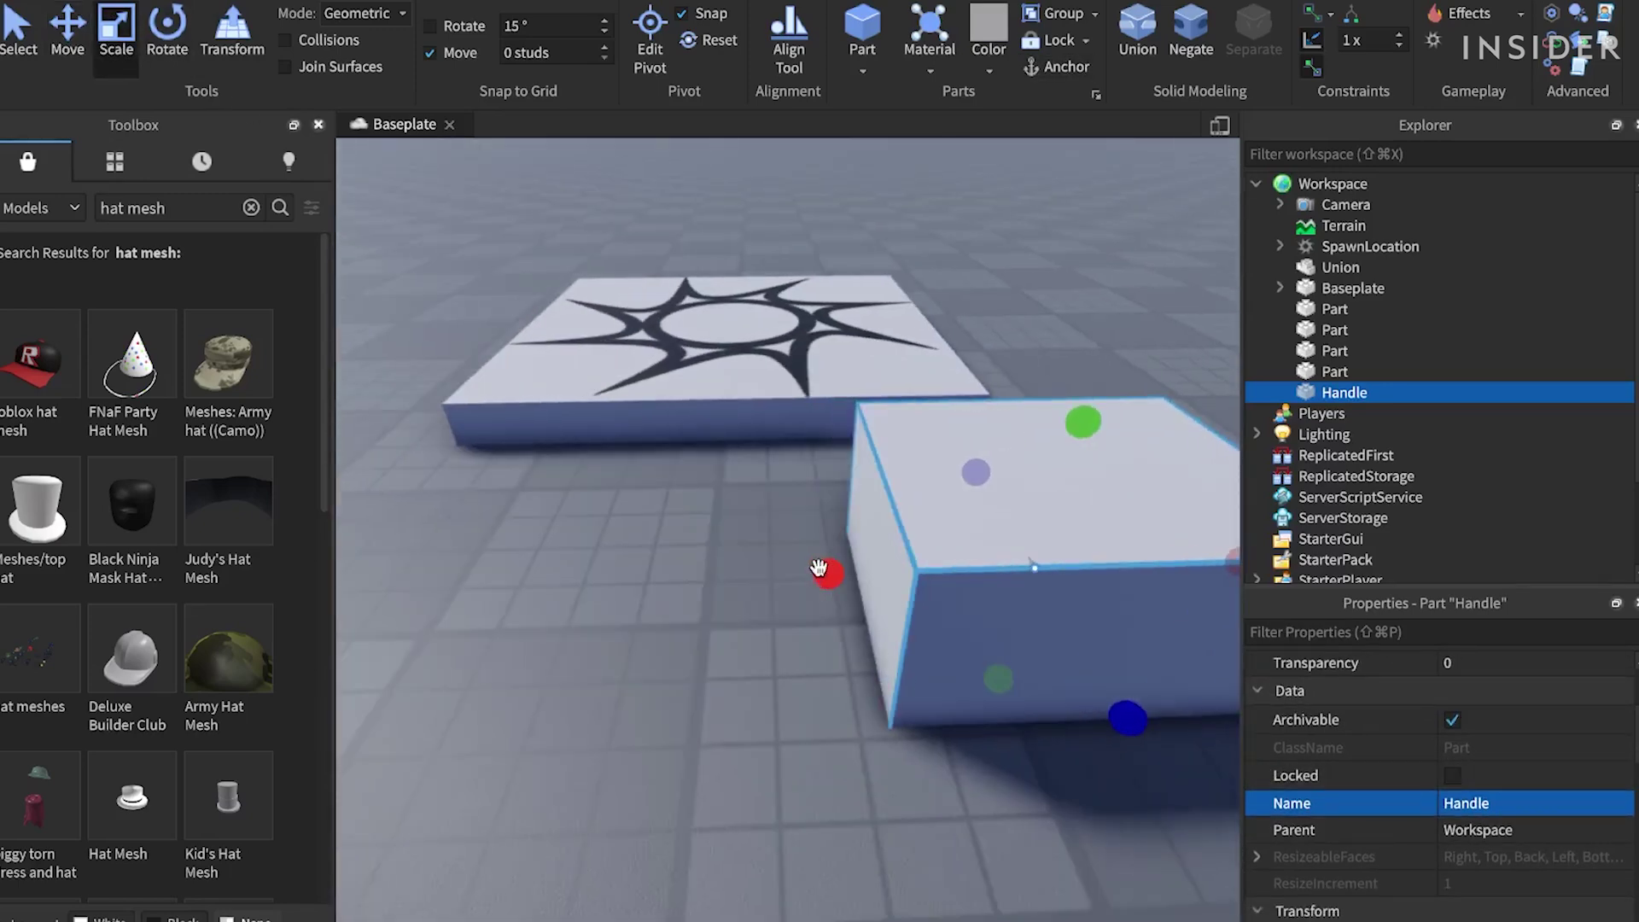
drag(821, 568, 902, 572)
right_drag(902, 571, 895, 567)
mouse_move(736, 531)
mouse_down()
mouse_move(770, 538)
mouse_move(756, 541)
mouse_up()
right_drag(757, 542, 760, 536)
drag(791, 497, 732, 402)
right_drag(733, 402, 734, 405)
drag(841, 334, 848, 322)
Set the Handle block's transparency to 1 and deselect it
scroll(848, 323, down, 4)
scroll(1368, 752, up, 5)
click(1495, 840)
text(1)
key(Return)
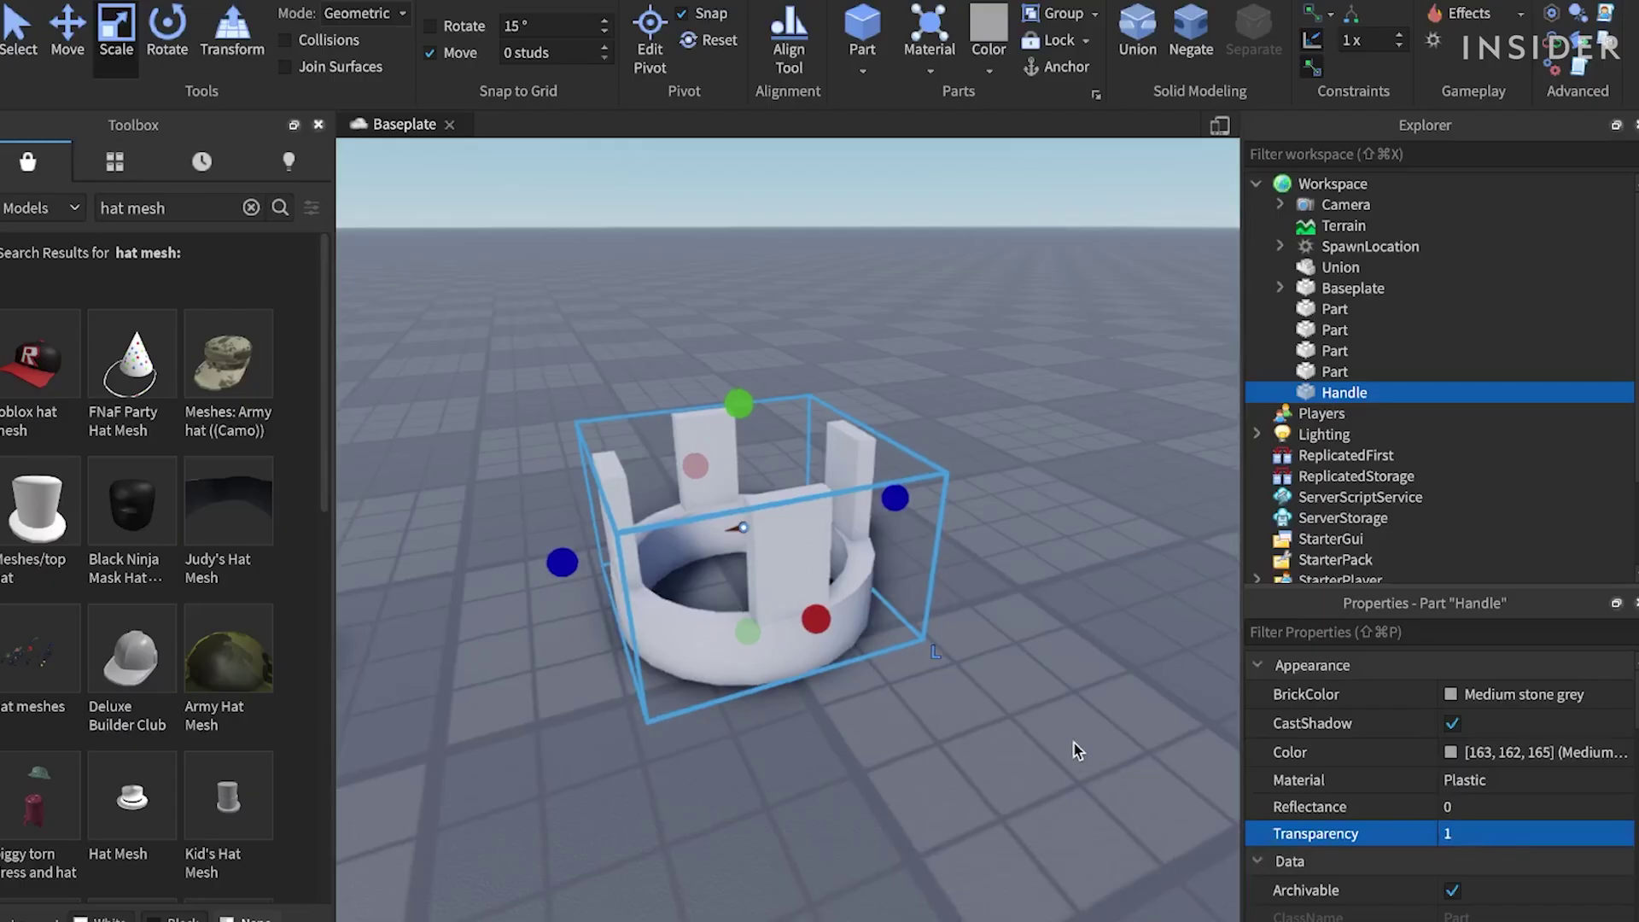
scroll(1074, 743, down, 1)
scroll(1132, 760, down, 4)
scroll(1133, 760, up, 2)
scroll(1132, 760, up, 3)
right_drag(1133, 760, 1135, 736)
click(1132, 759)
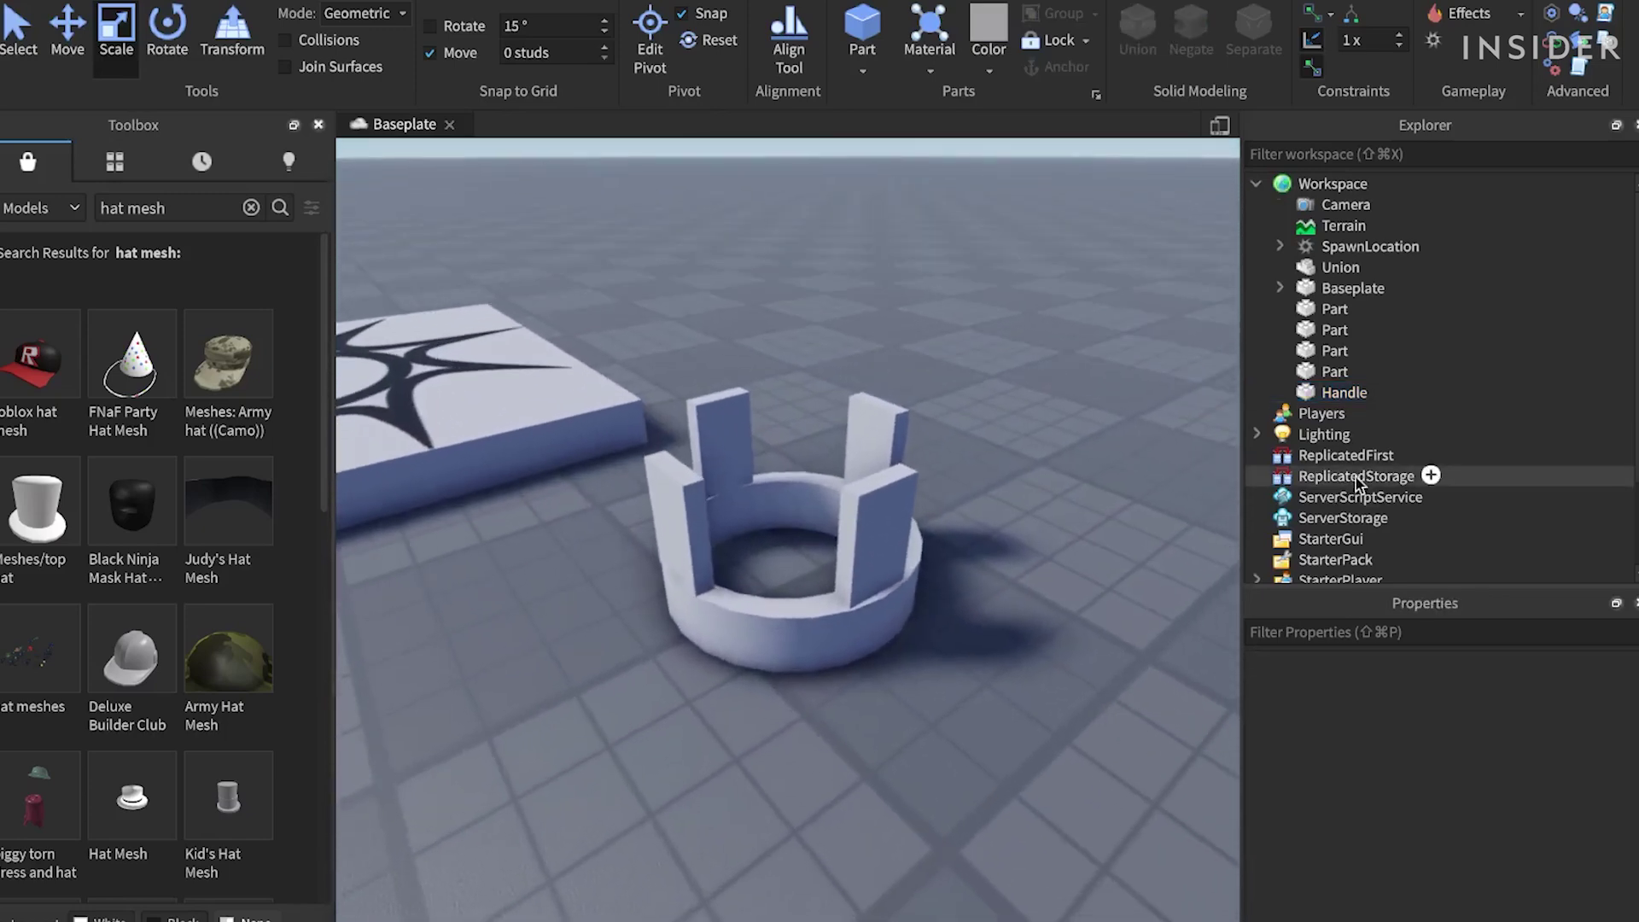
Add a WeldConstraint inside the Handle part
click(1383, 392)
text(weldd)
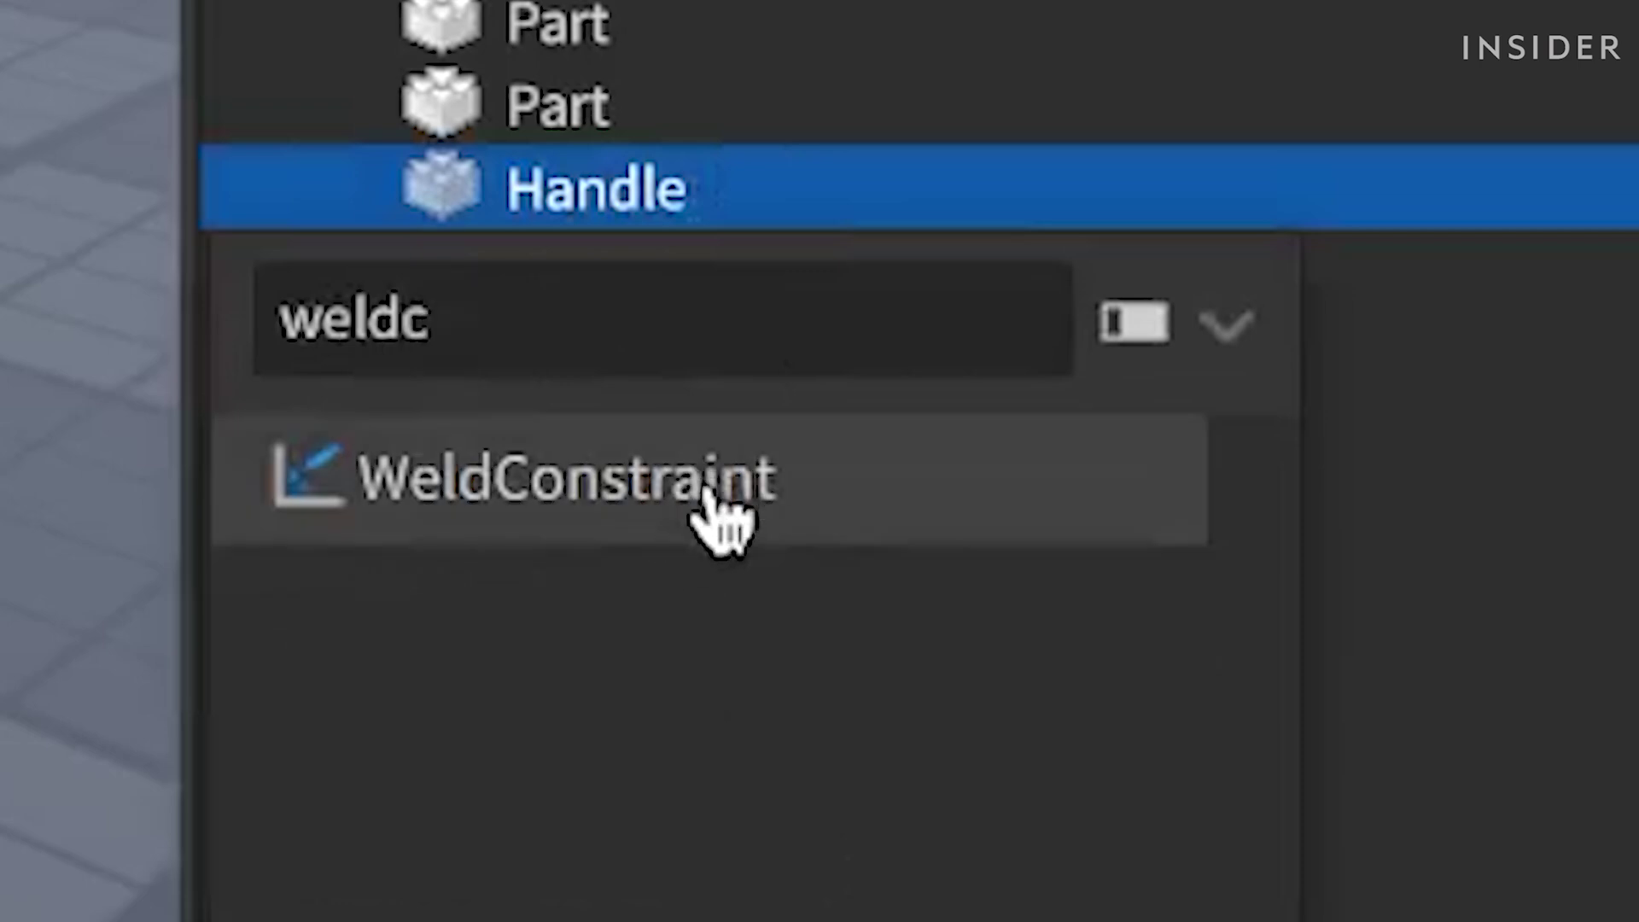
click(948, 534)
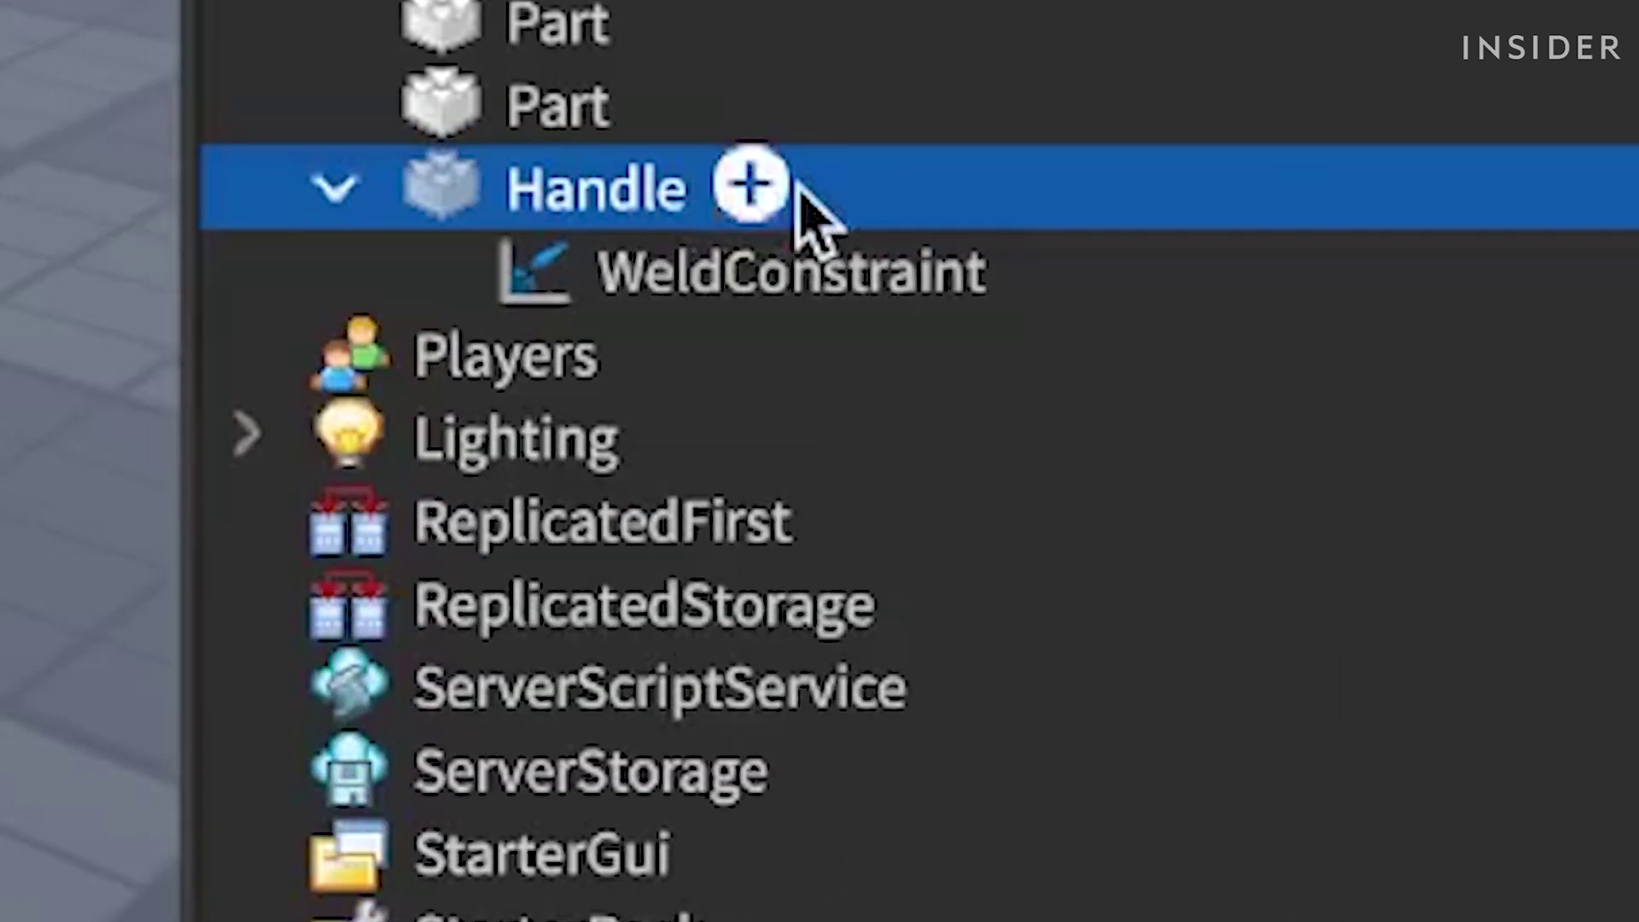
Set the WeldConstraint's Part0 to Handle and its Part1 to the crown's rear-left upright part
right_click(640, 189)
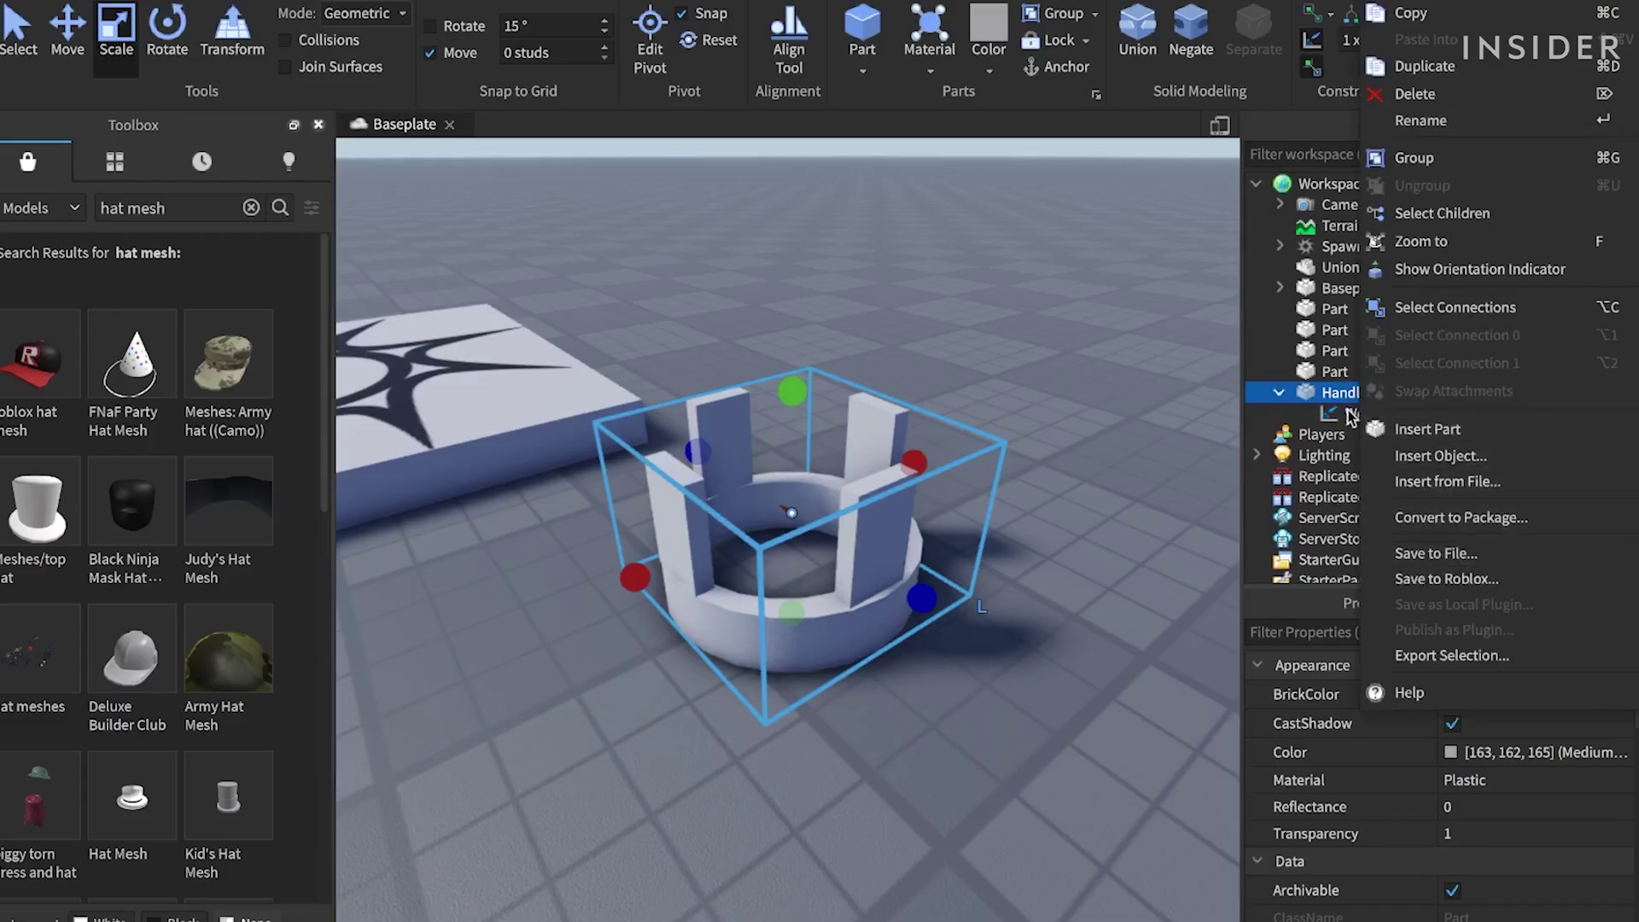
click(549, 189)
click(1369, 416)
scroll(1494, 751, down, 3)
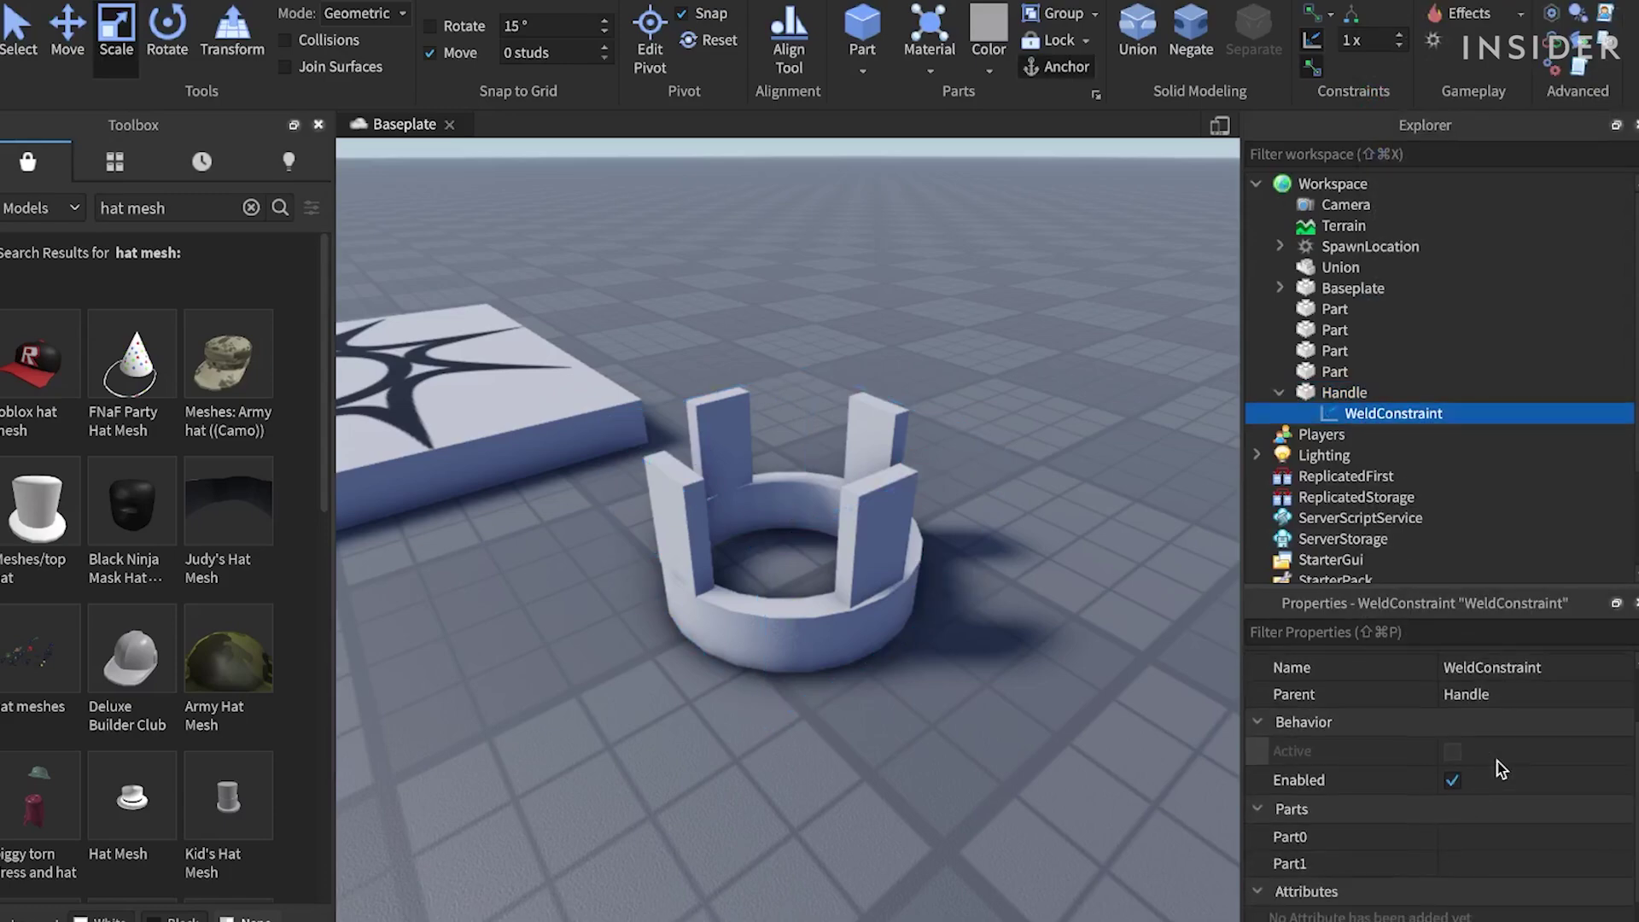
click(1491, 841)
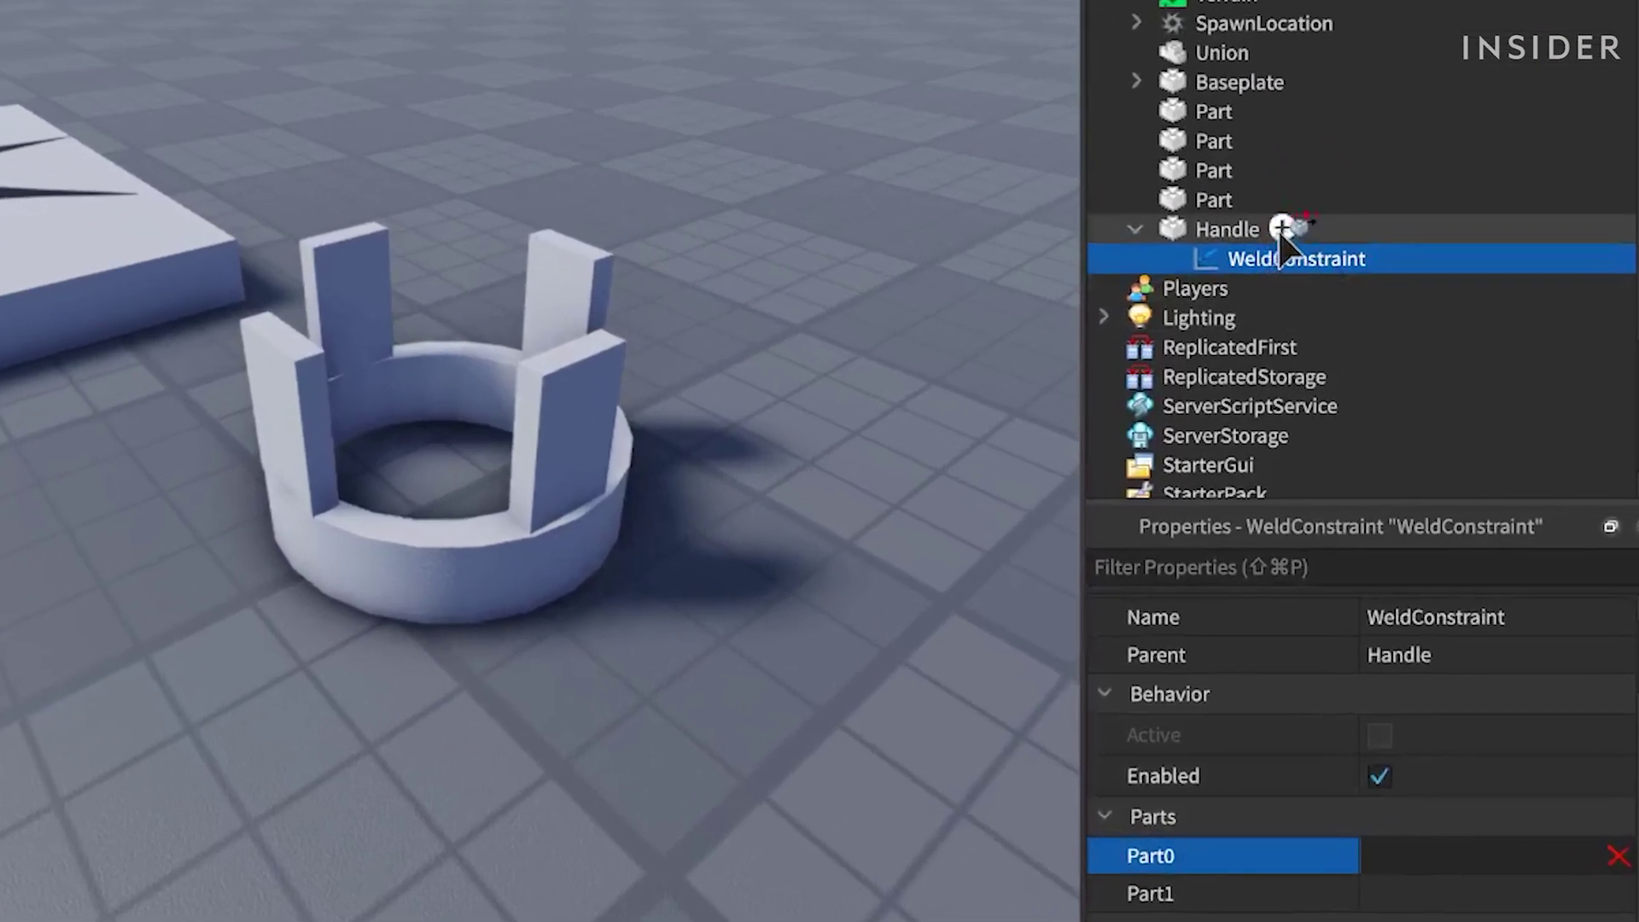
click(1409, 894)
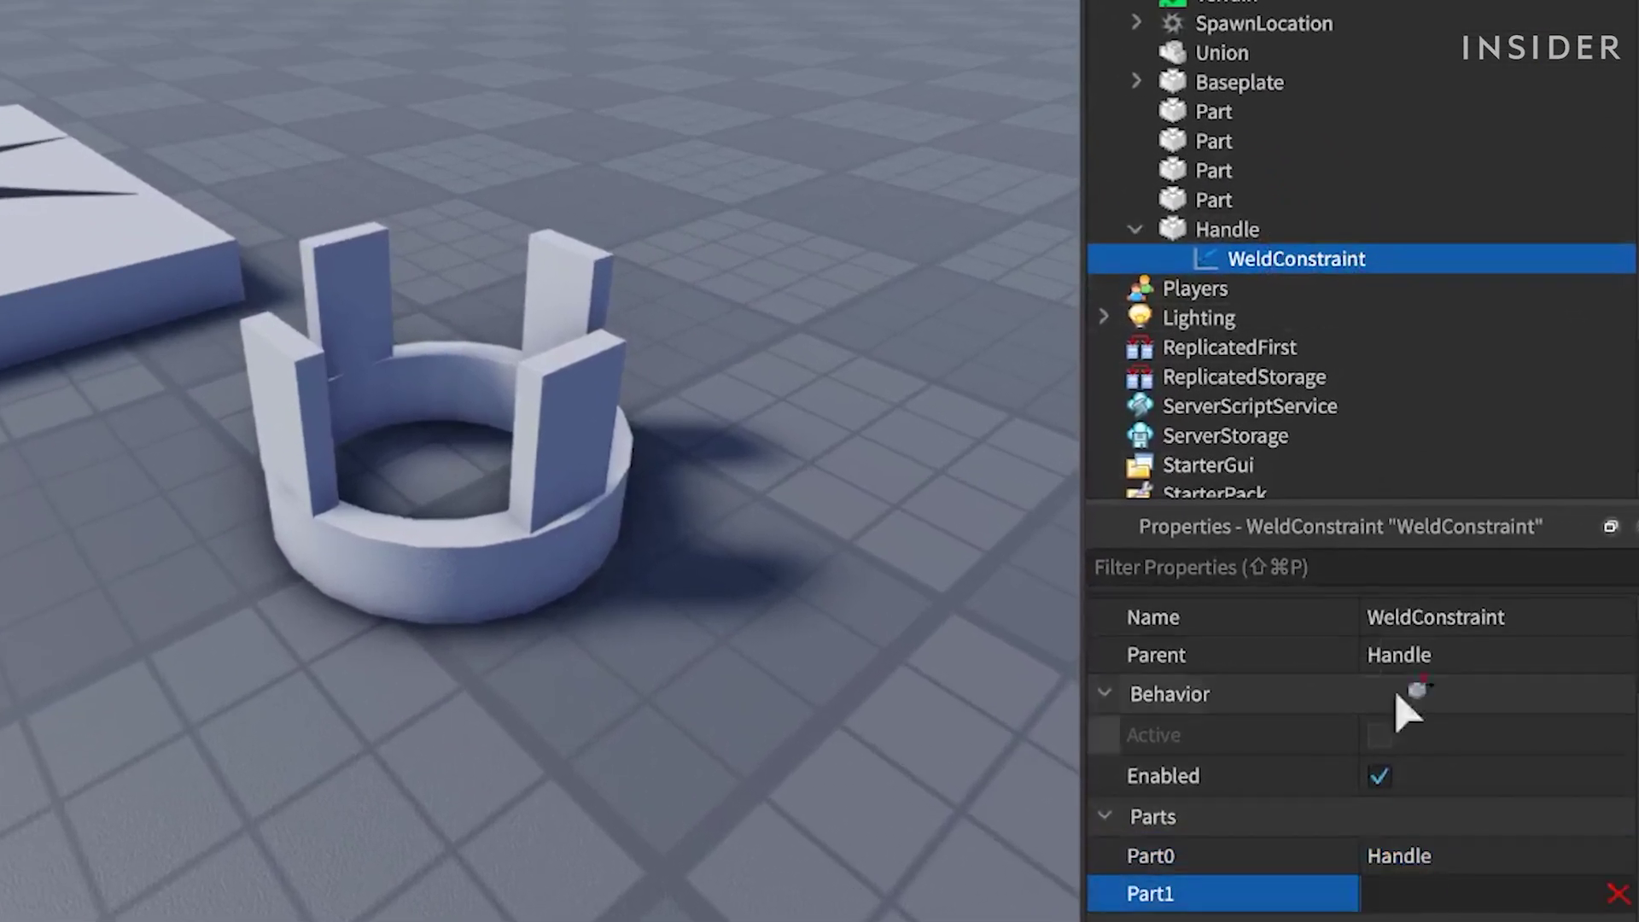
click(1221, 198)
Add a second WeldConstraint inside Handle, with Part0 set to Handle and Part1 to the crown's front-right upright part
click(1281, 228)
text(weld)
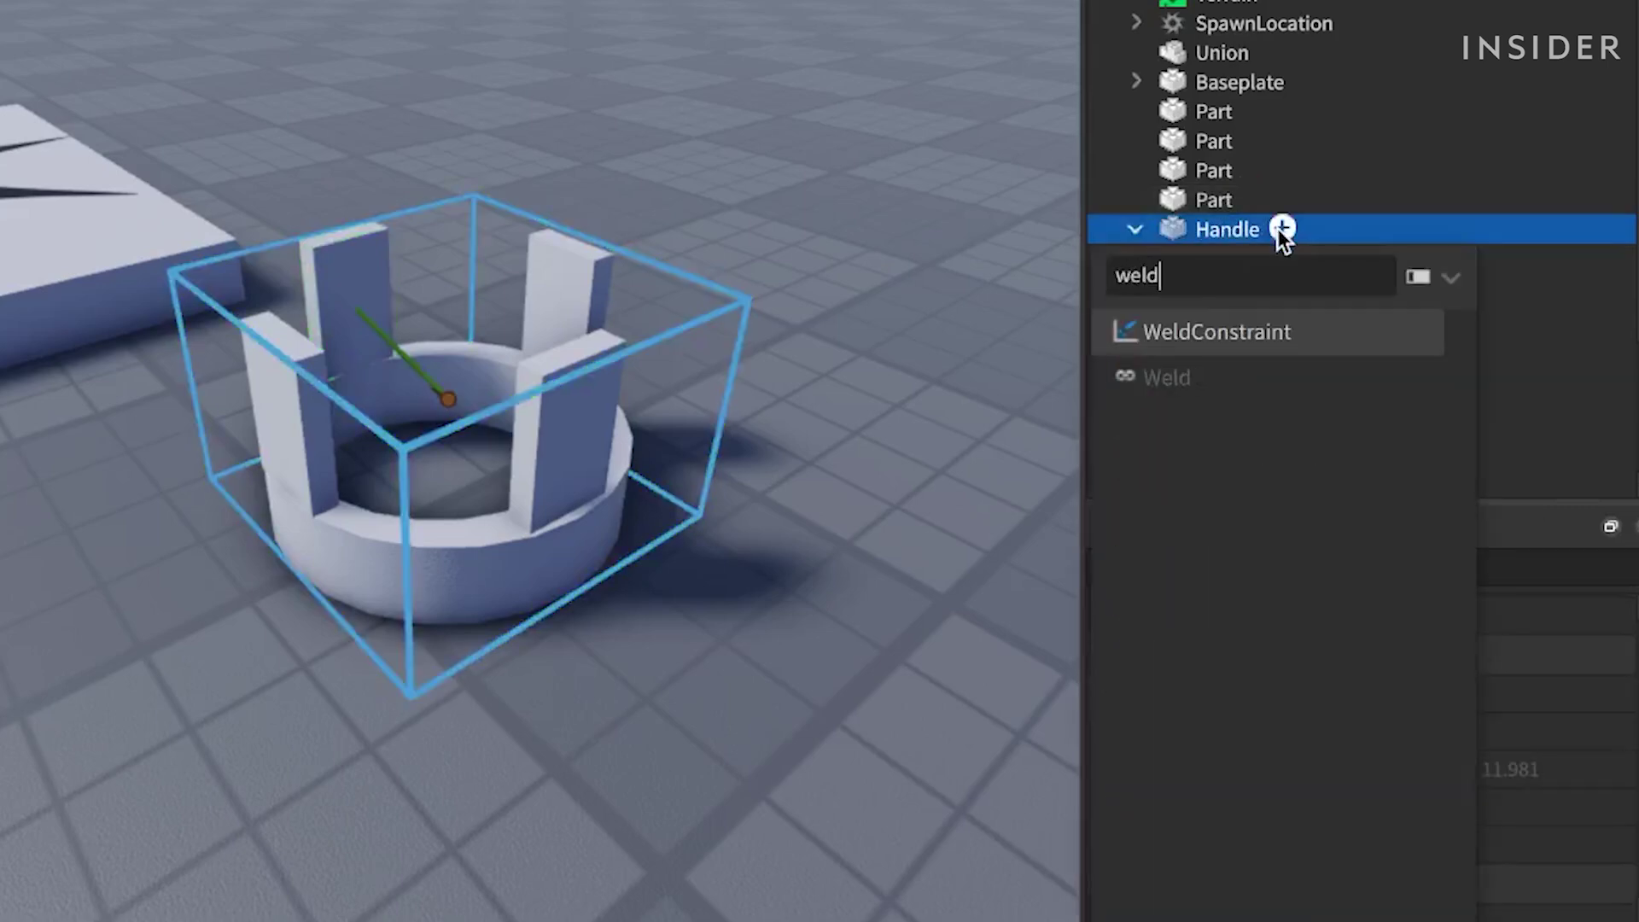
click(1232, 346)
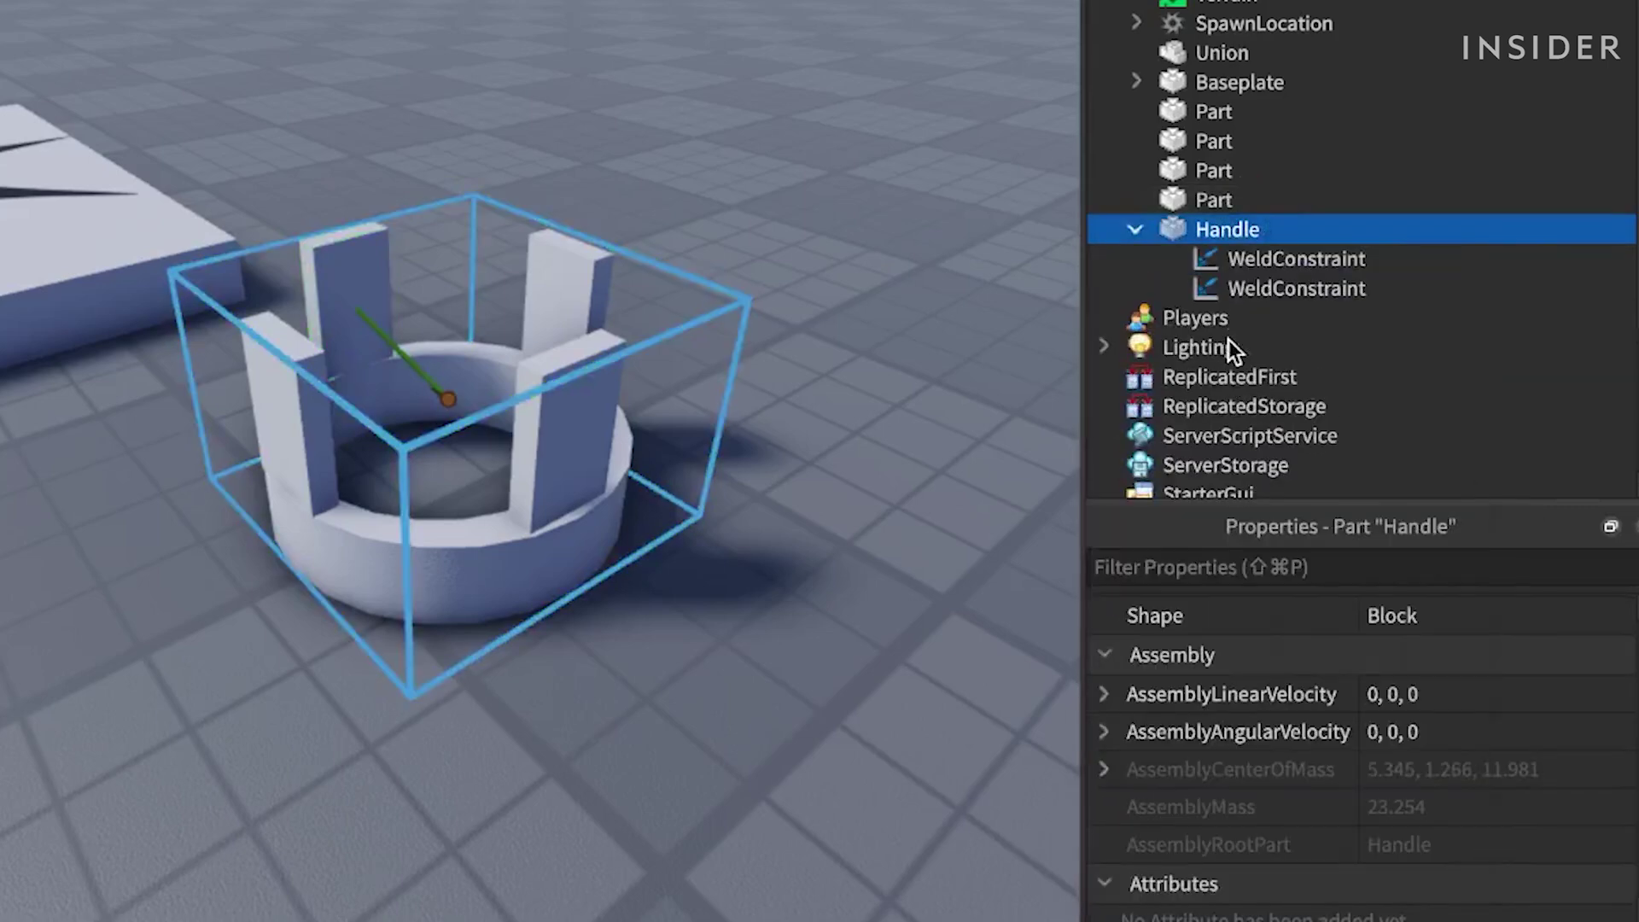
click(1243, 291)
click(1446, 801)
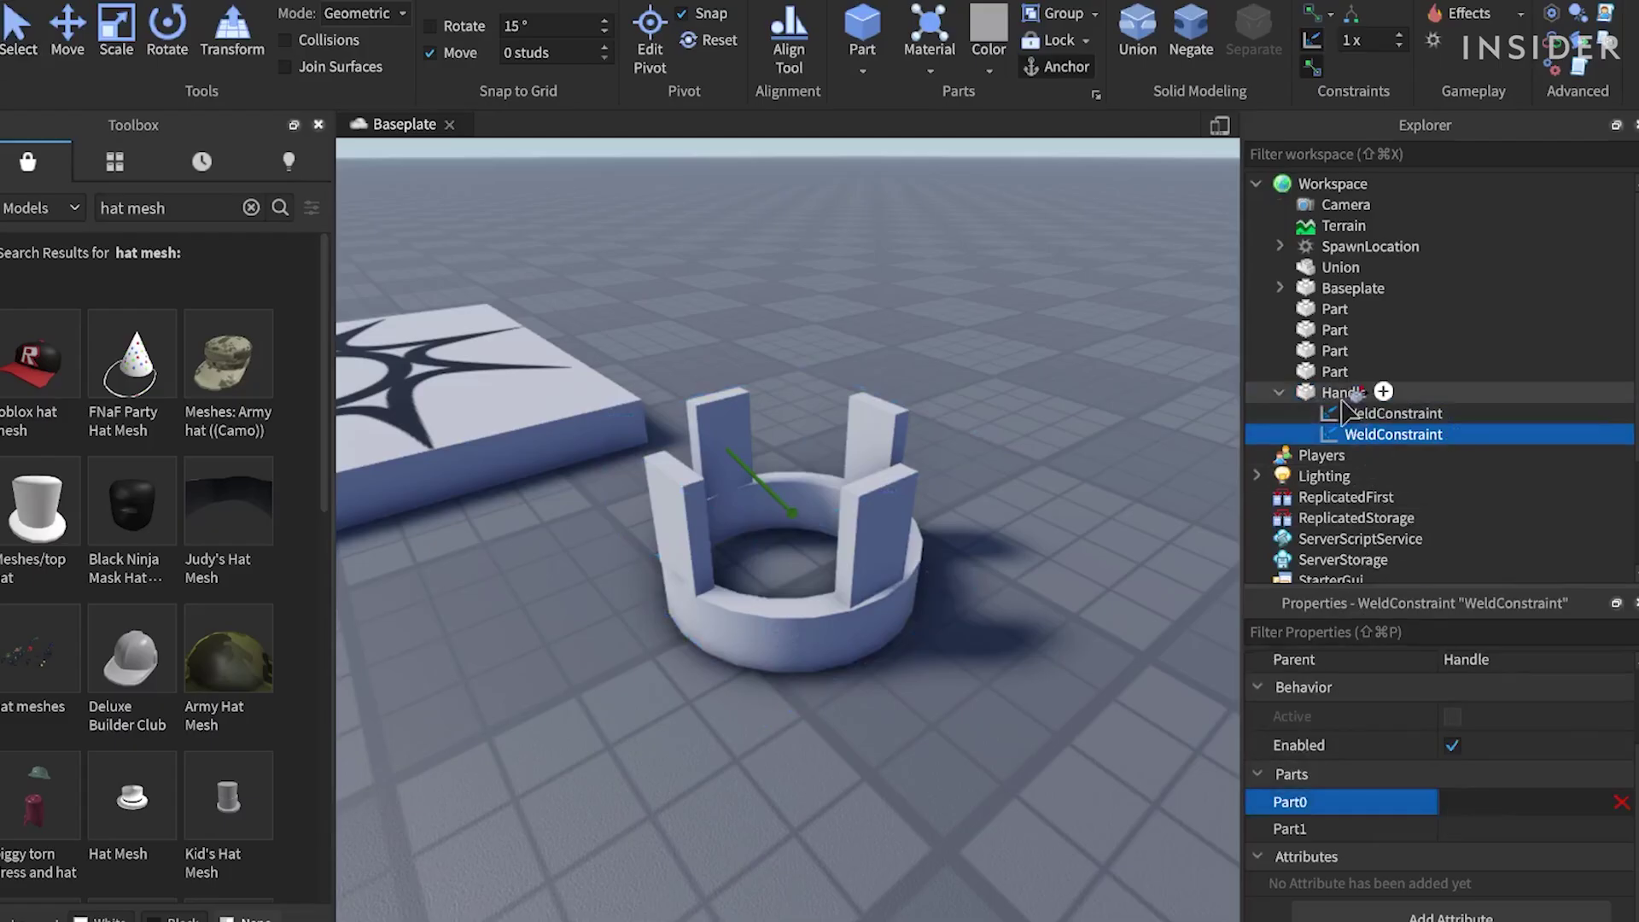
click(1343, 399)
click(1513, 827)
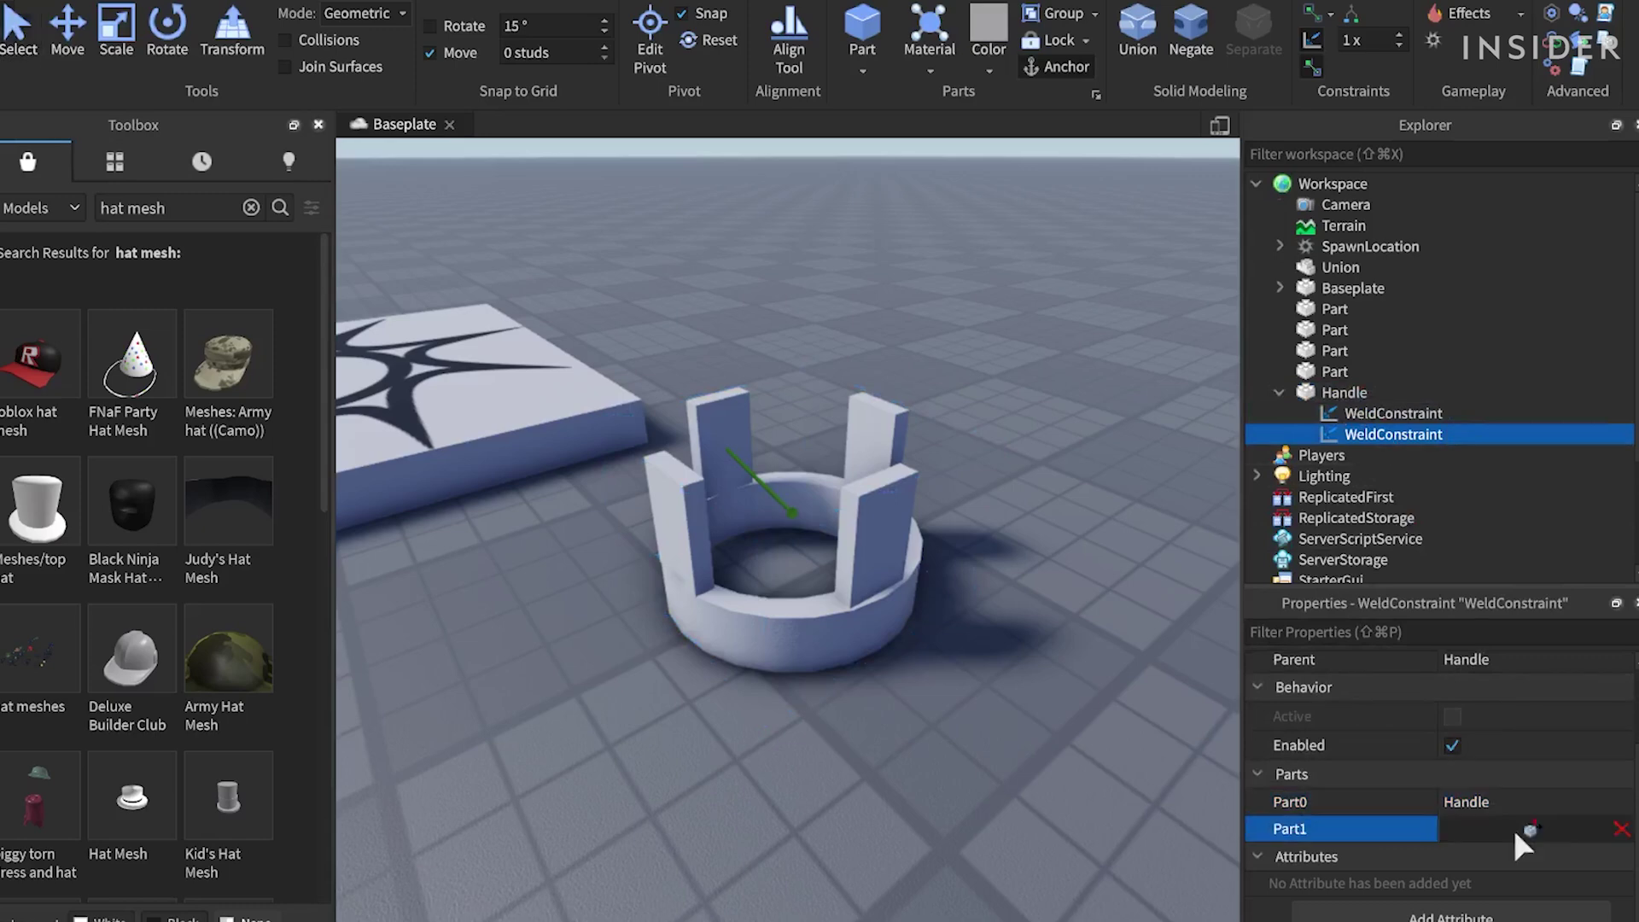
click(1356, 352)
Add a third WeldConstraint inside Handle, with Part0 set to Handle and Part1 to the crown's rear-right upright part
click(1383, 392)
text(weld)
click(1364, 465)
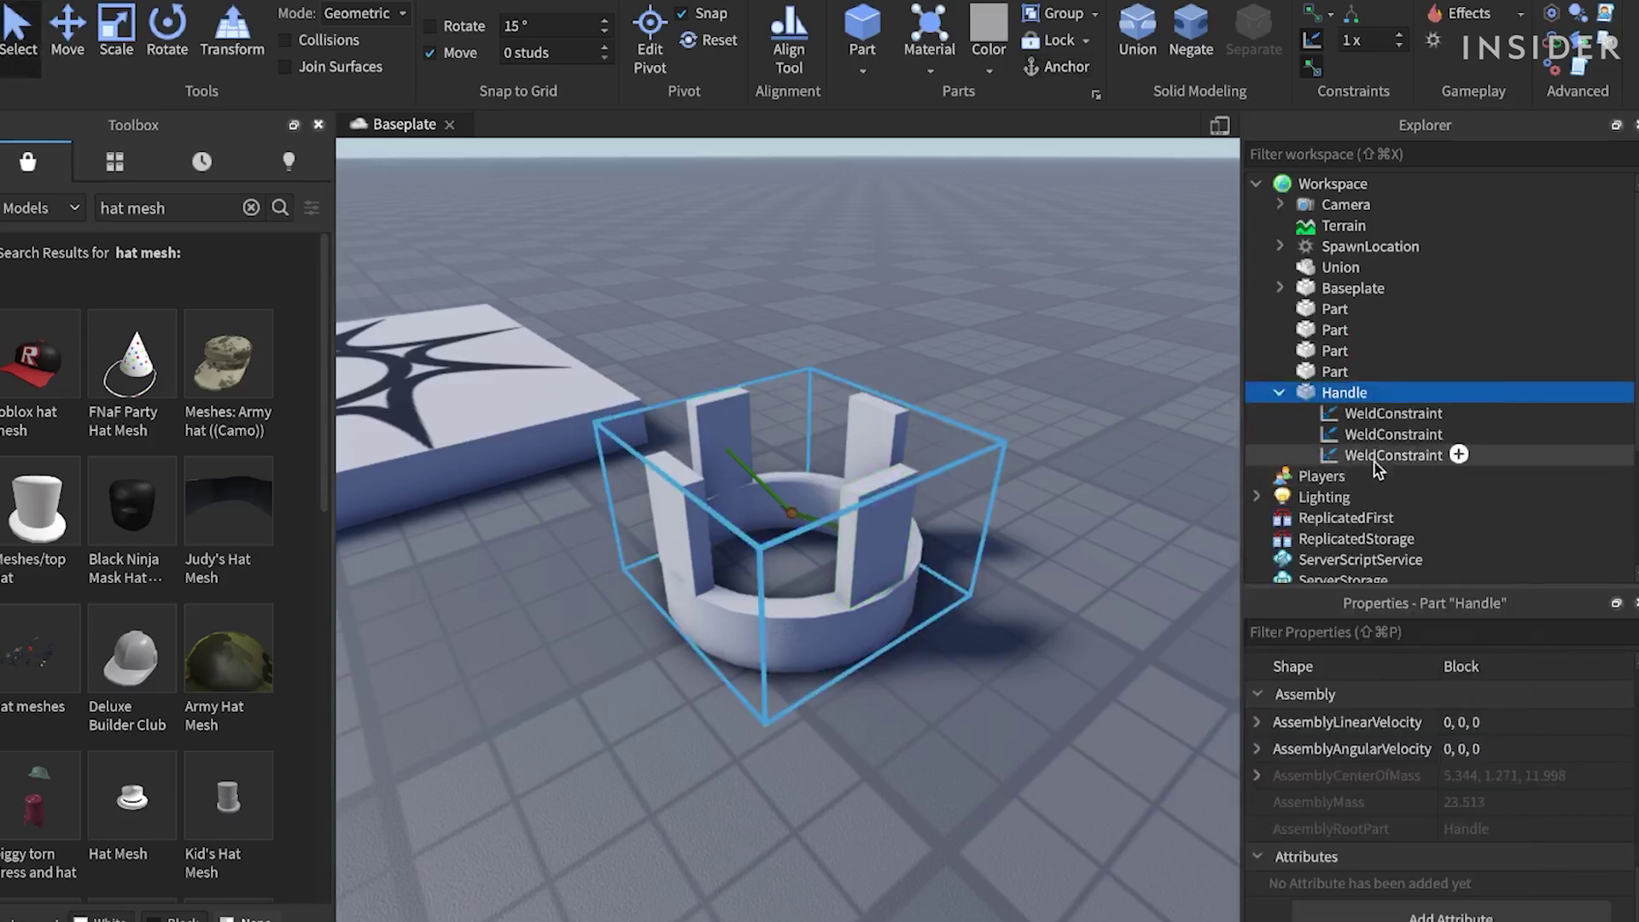
click(1468, 801)
click(1490, 825)
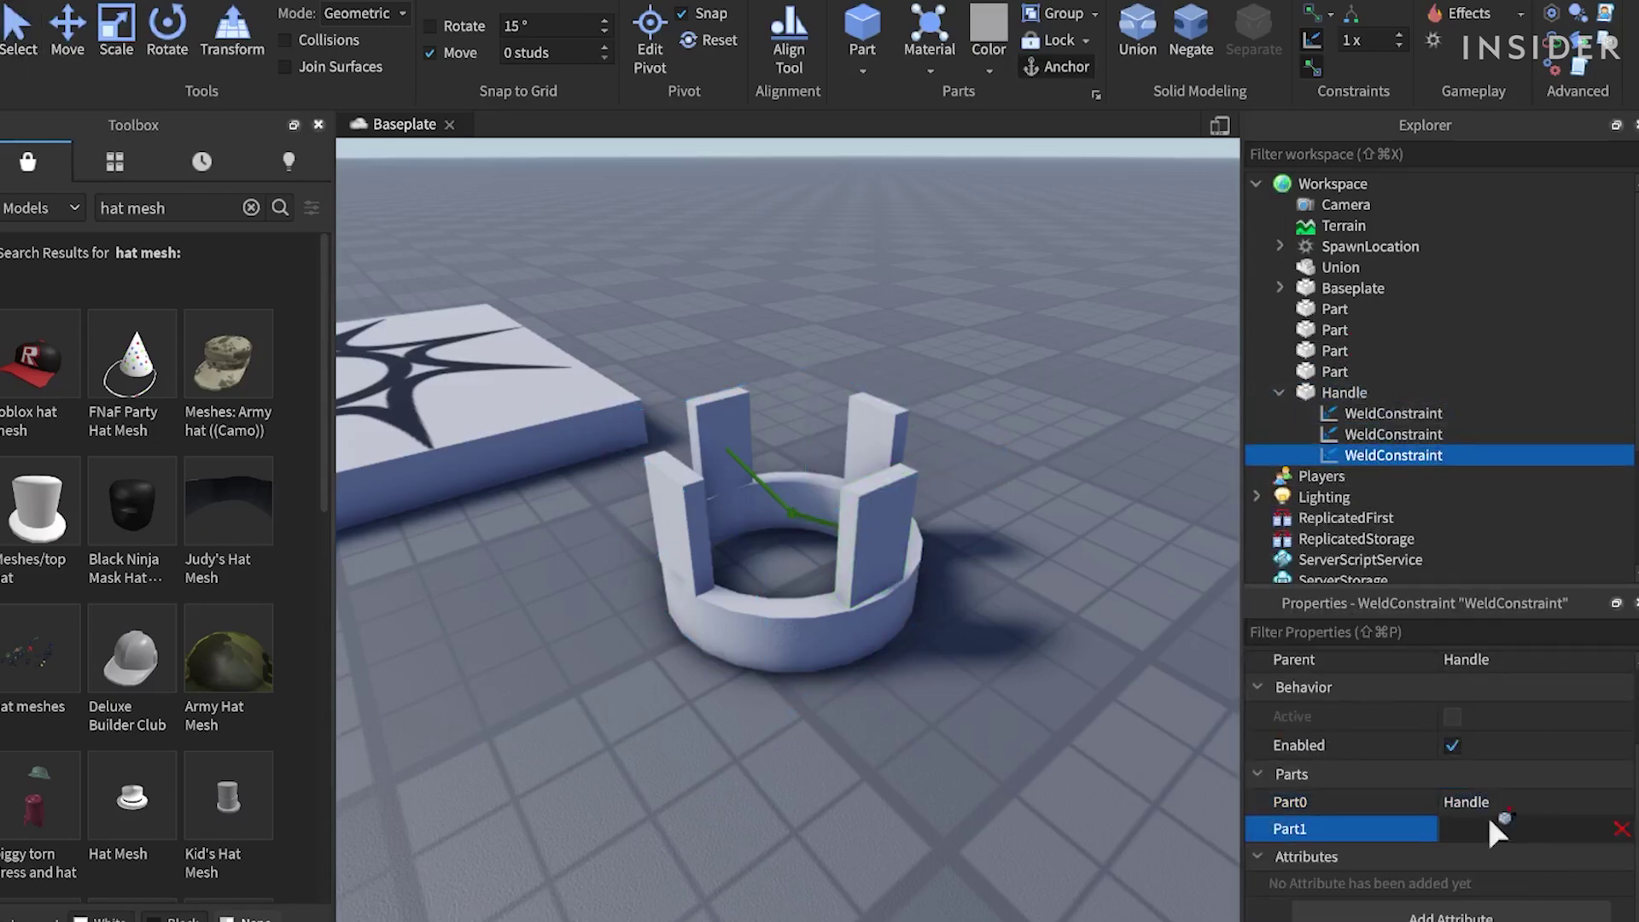
click(1334, 350)
Add a fourth WeldConstraint inside Handle, with Part0 set to Handle and Part1 to the crown's front-left upright part
click(1345, 392)
click(1383, 392)
text(weld)
click(1359, 473)
click(1359, 473)
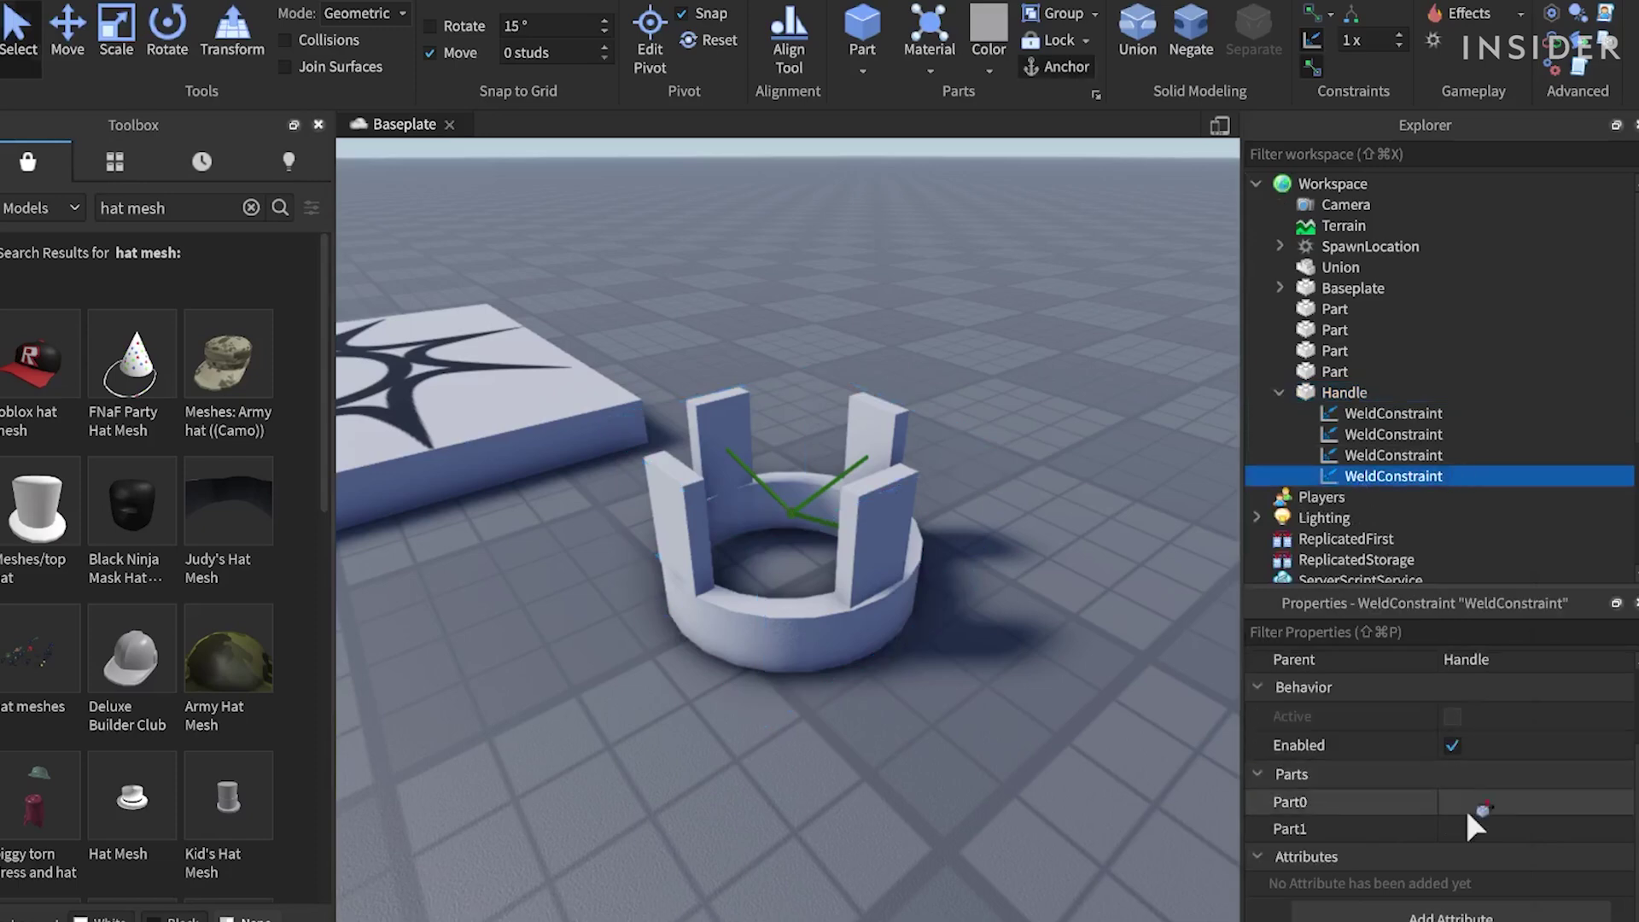
click(1463, 804)
click(1342, 393)
click(1468, 828)
click(1337, 335)
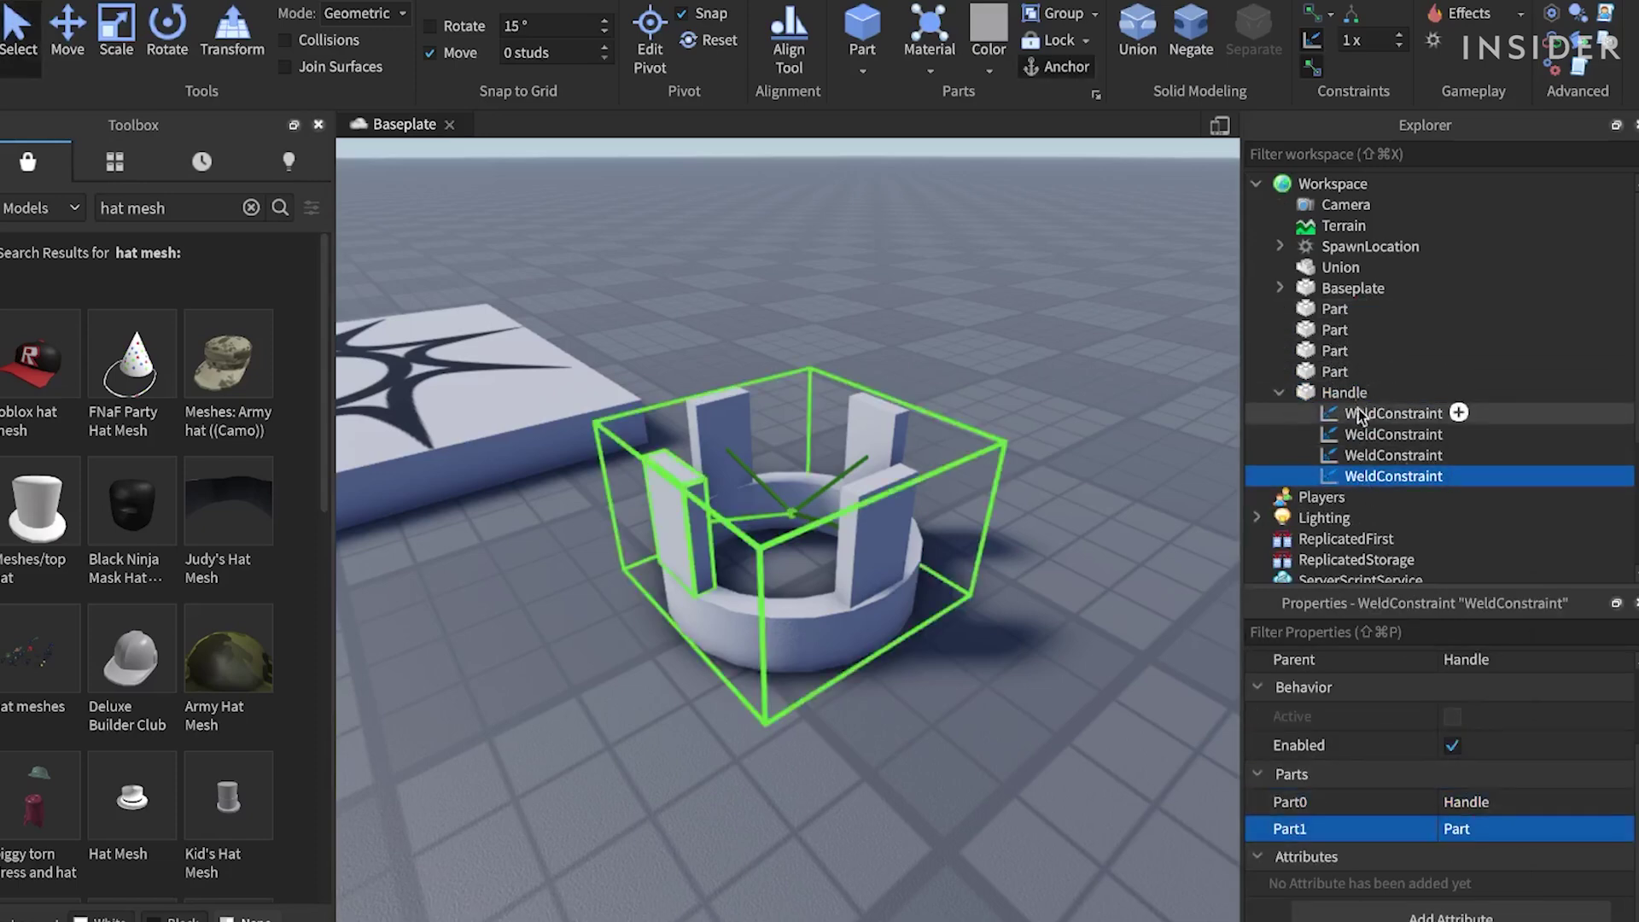
Add a fifth WeldConstraint inside Handle, with Part0 set to Handle and Part1 to the Union ring
click(1345, 391)
click(1384, 392)
text(weld)
click(1359, 470)
click(1409, 802)
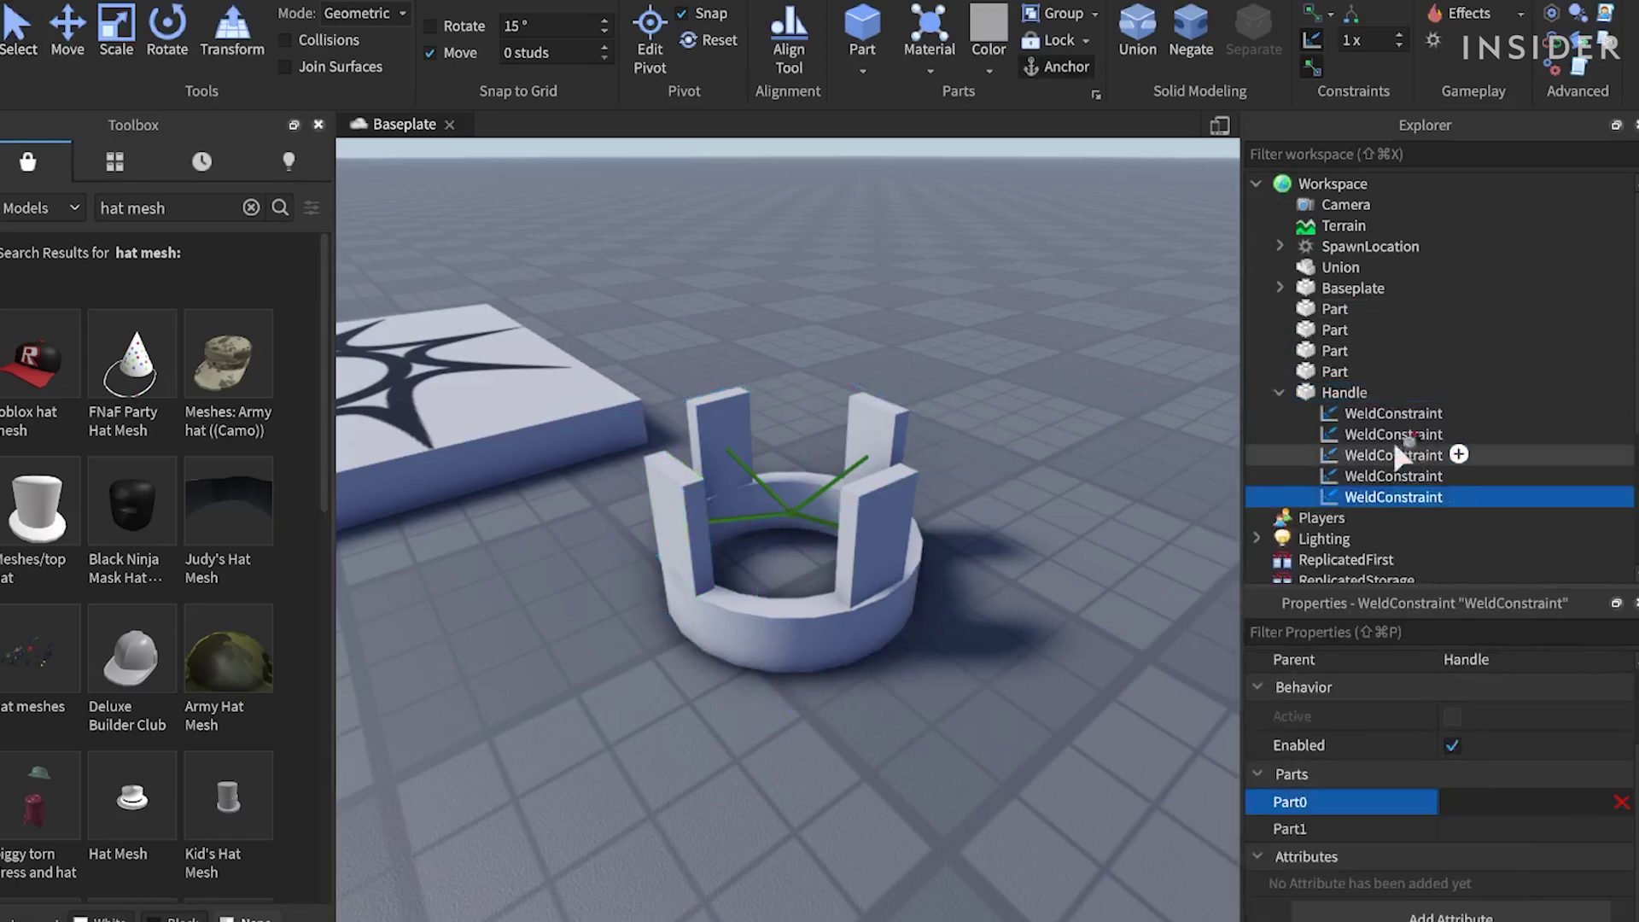
click(1344, 392)
click(1443, 828)
click(1342, 270)
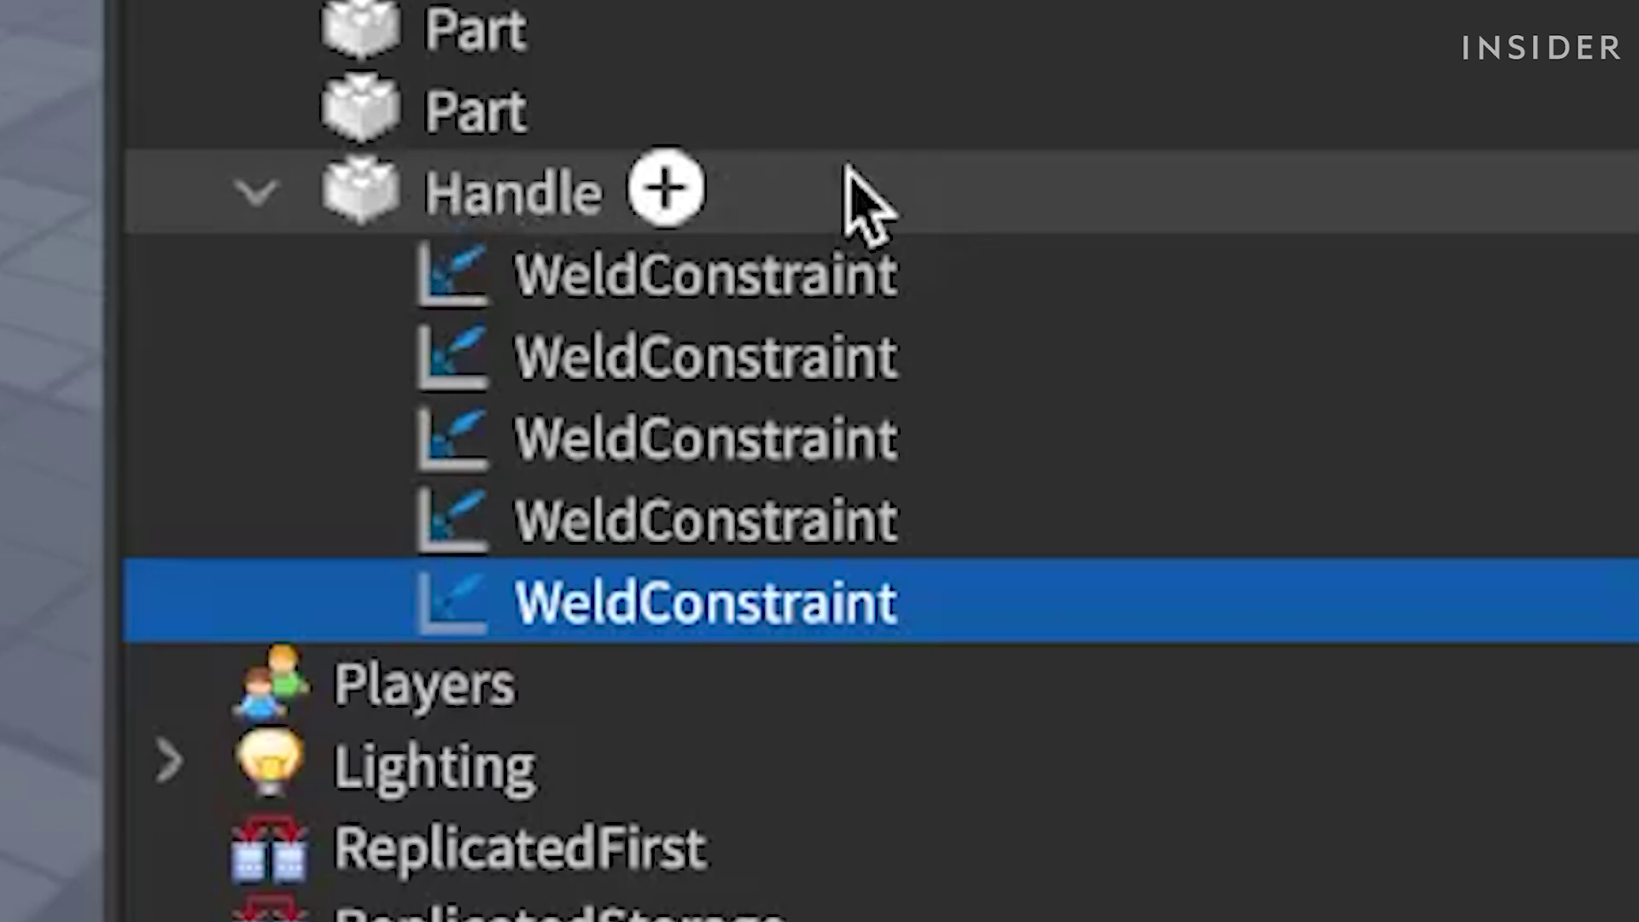
Add an Attachment inside the Handle part and name it HatAttachment
click(679, 196)
text(atta)
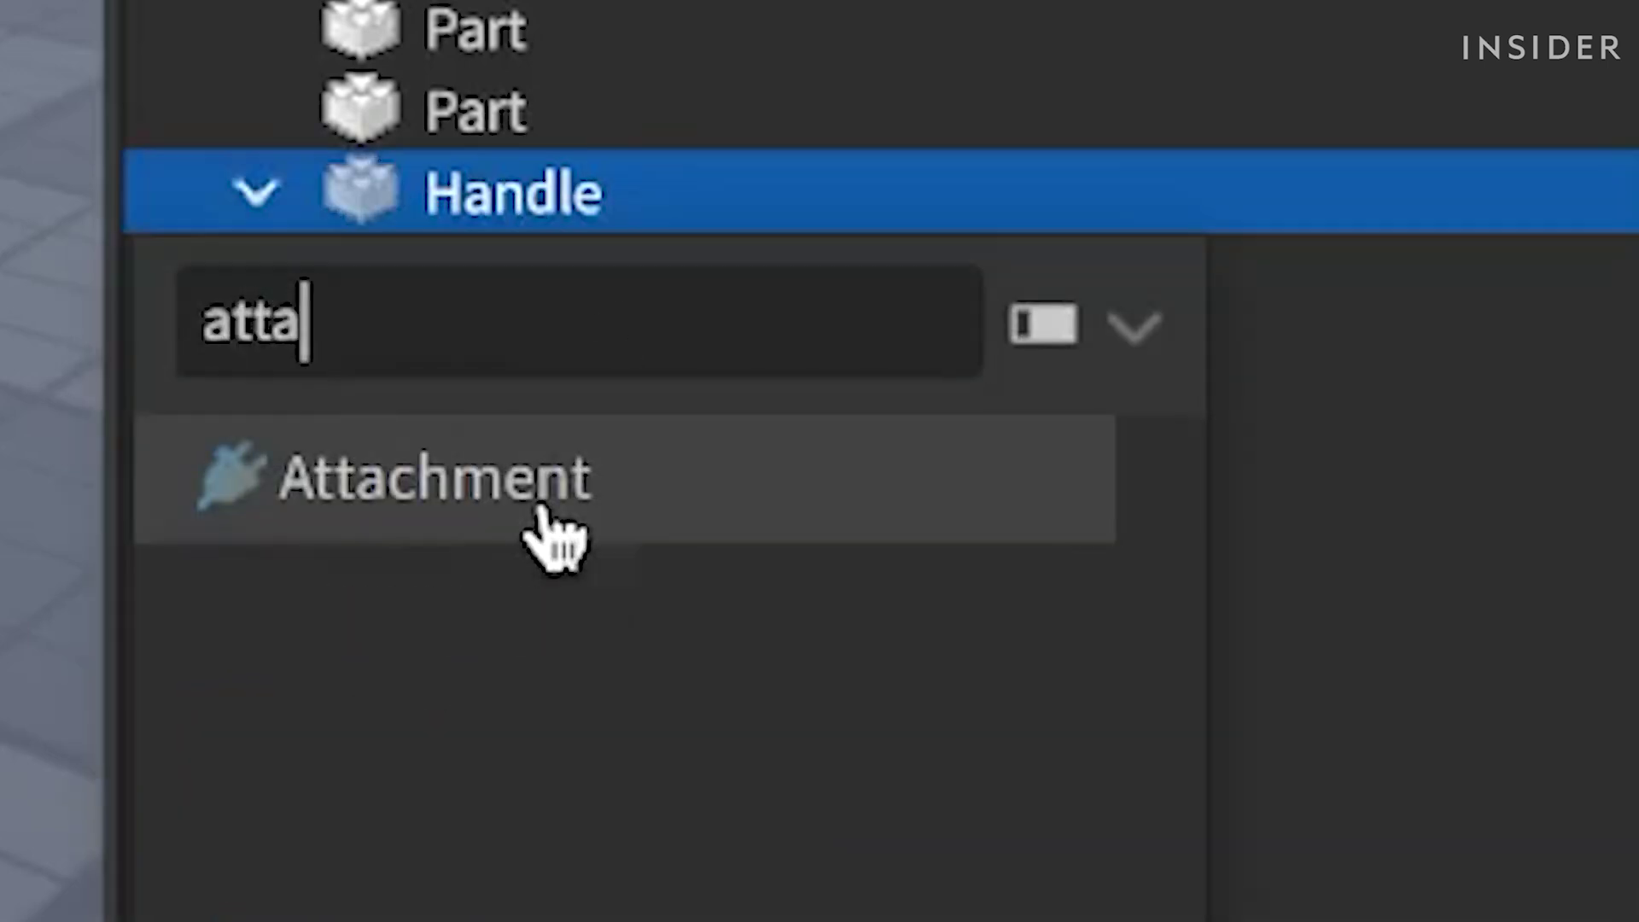
click(679, 517)
click(604, 292)
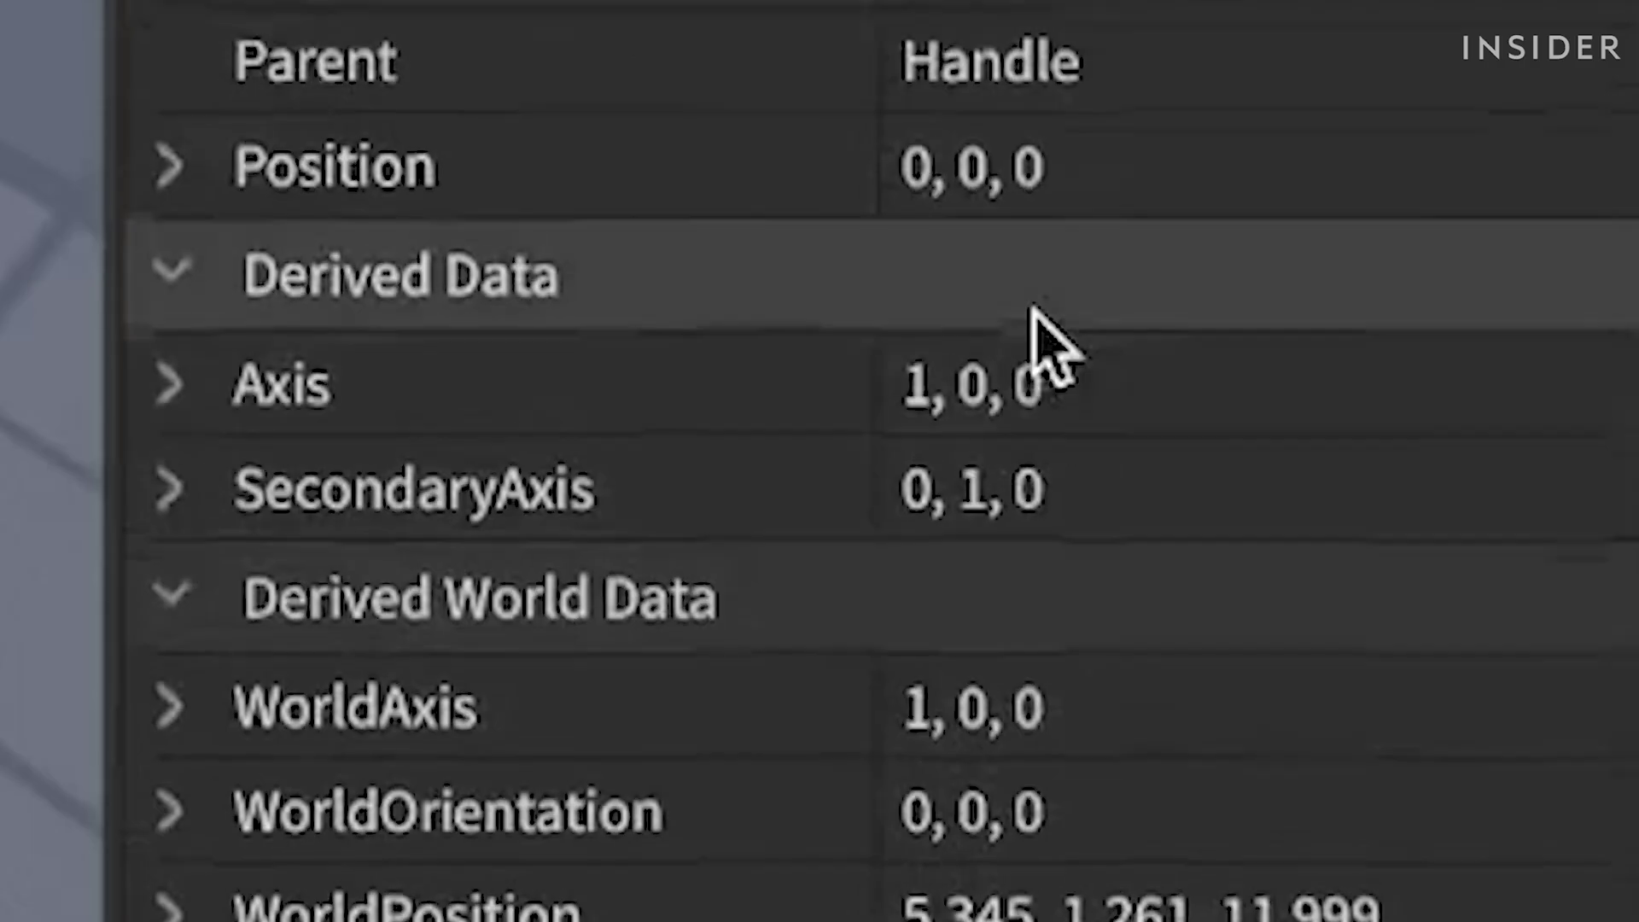
scroll(1036, 347, up, 3)
click(1007, 167)
text(Ha)
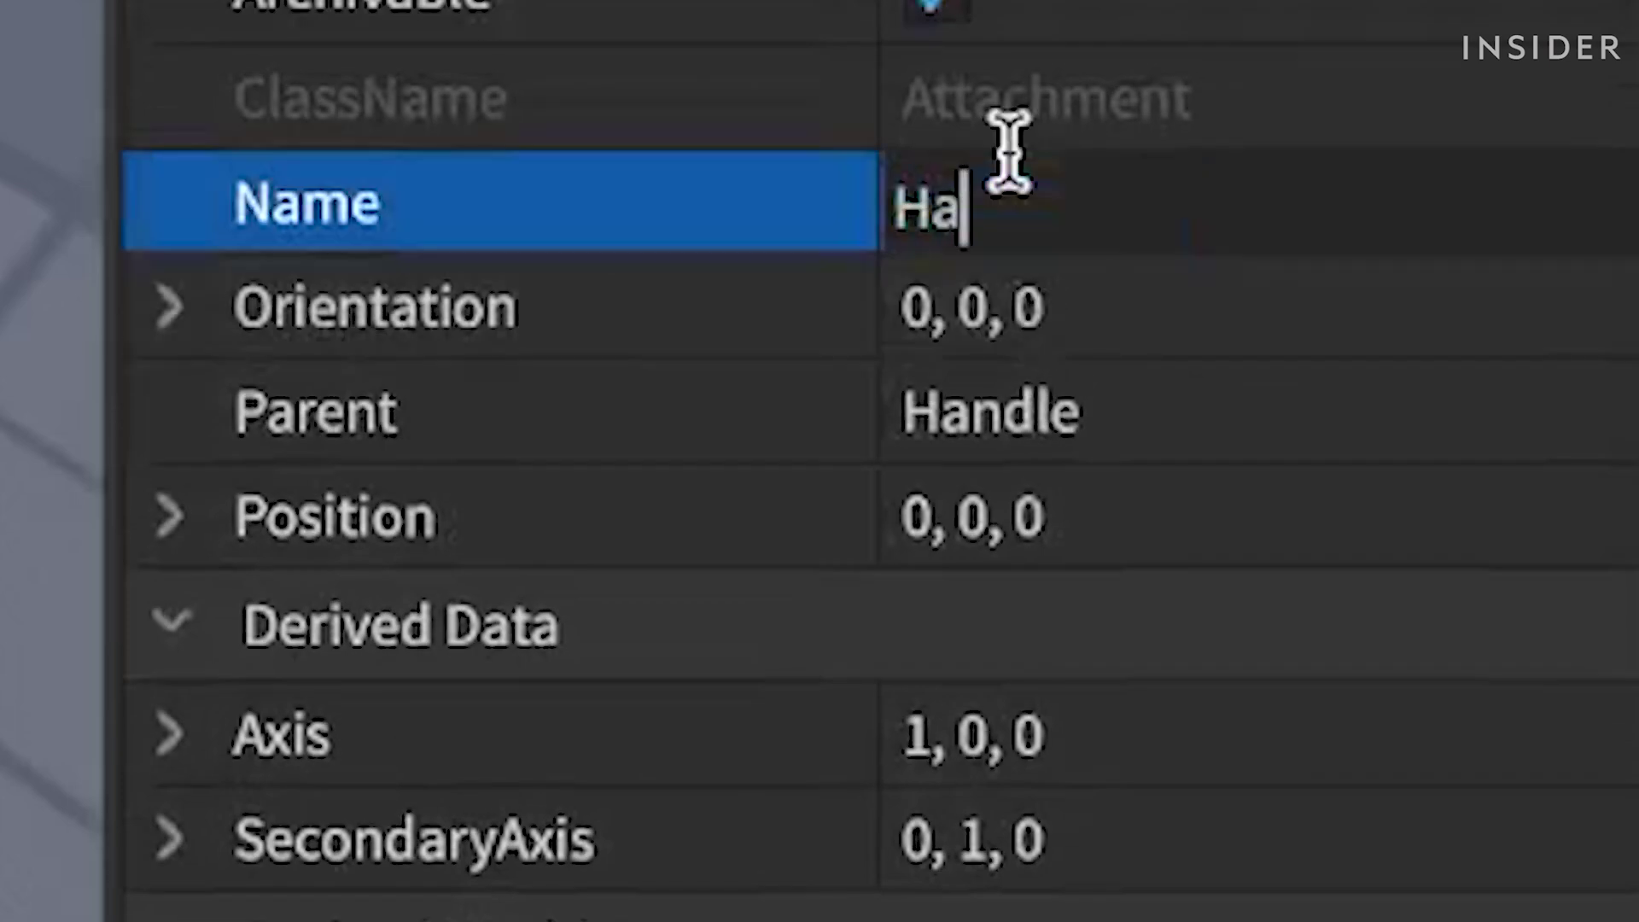
text(tAttachment)
key(Return)
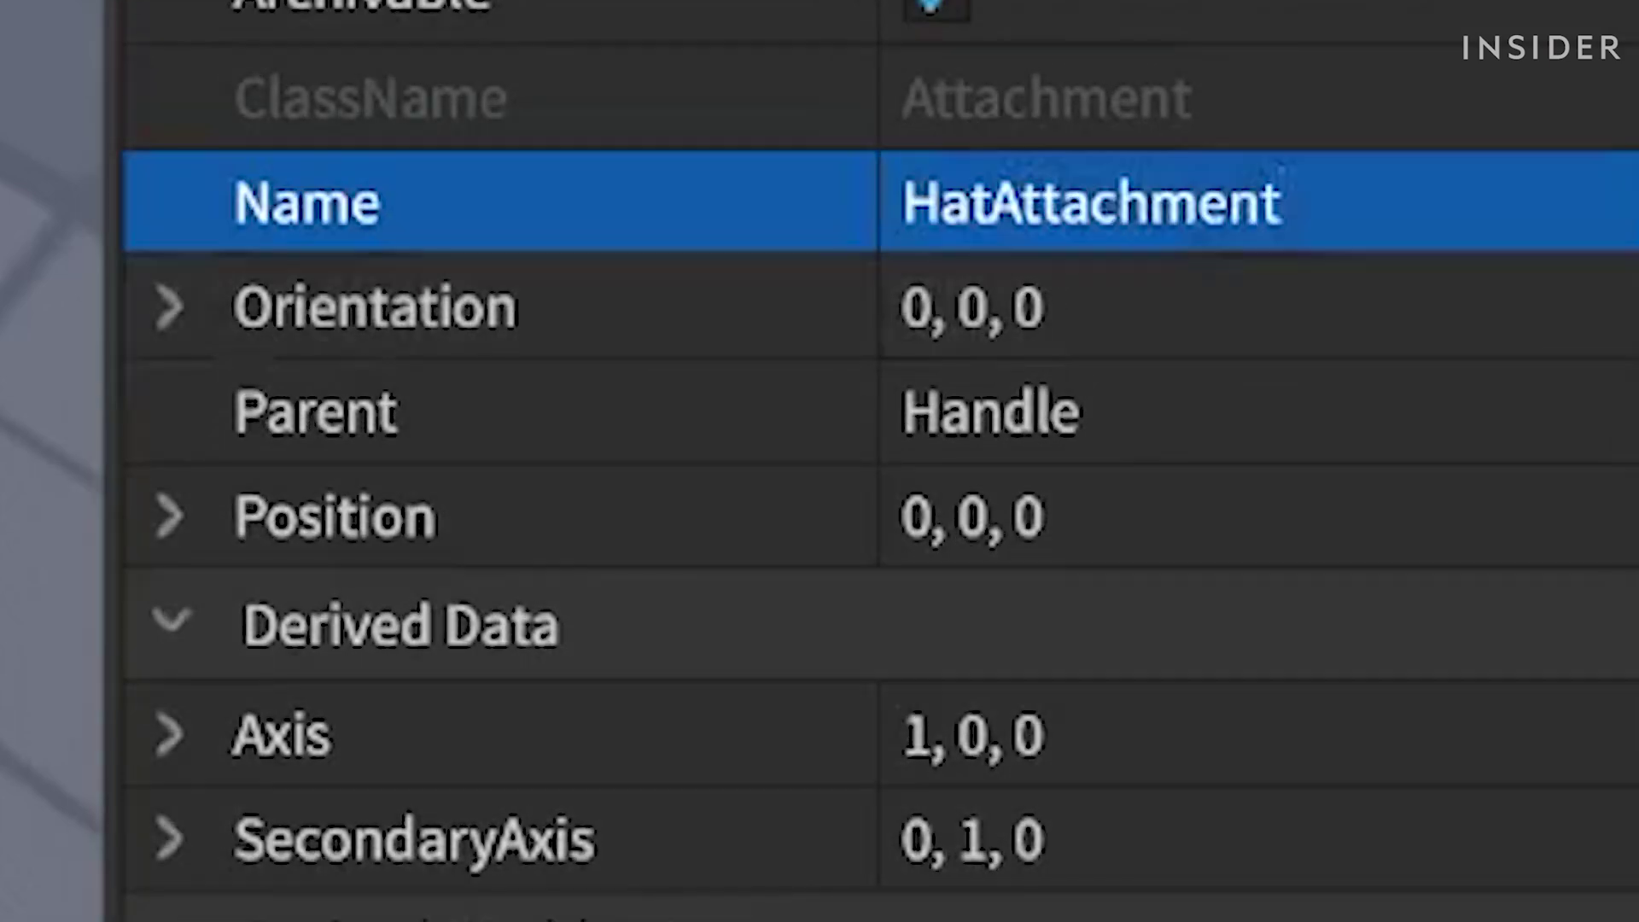
Move the HatAttachment straight down to the bottom centre of the crown ring, at position 0, -1.327, 0
scroll(1040, 670, down, 8)
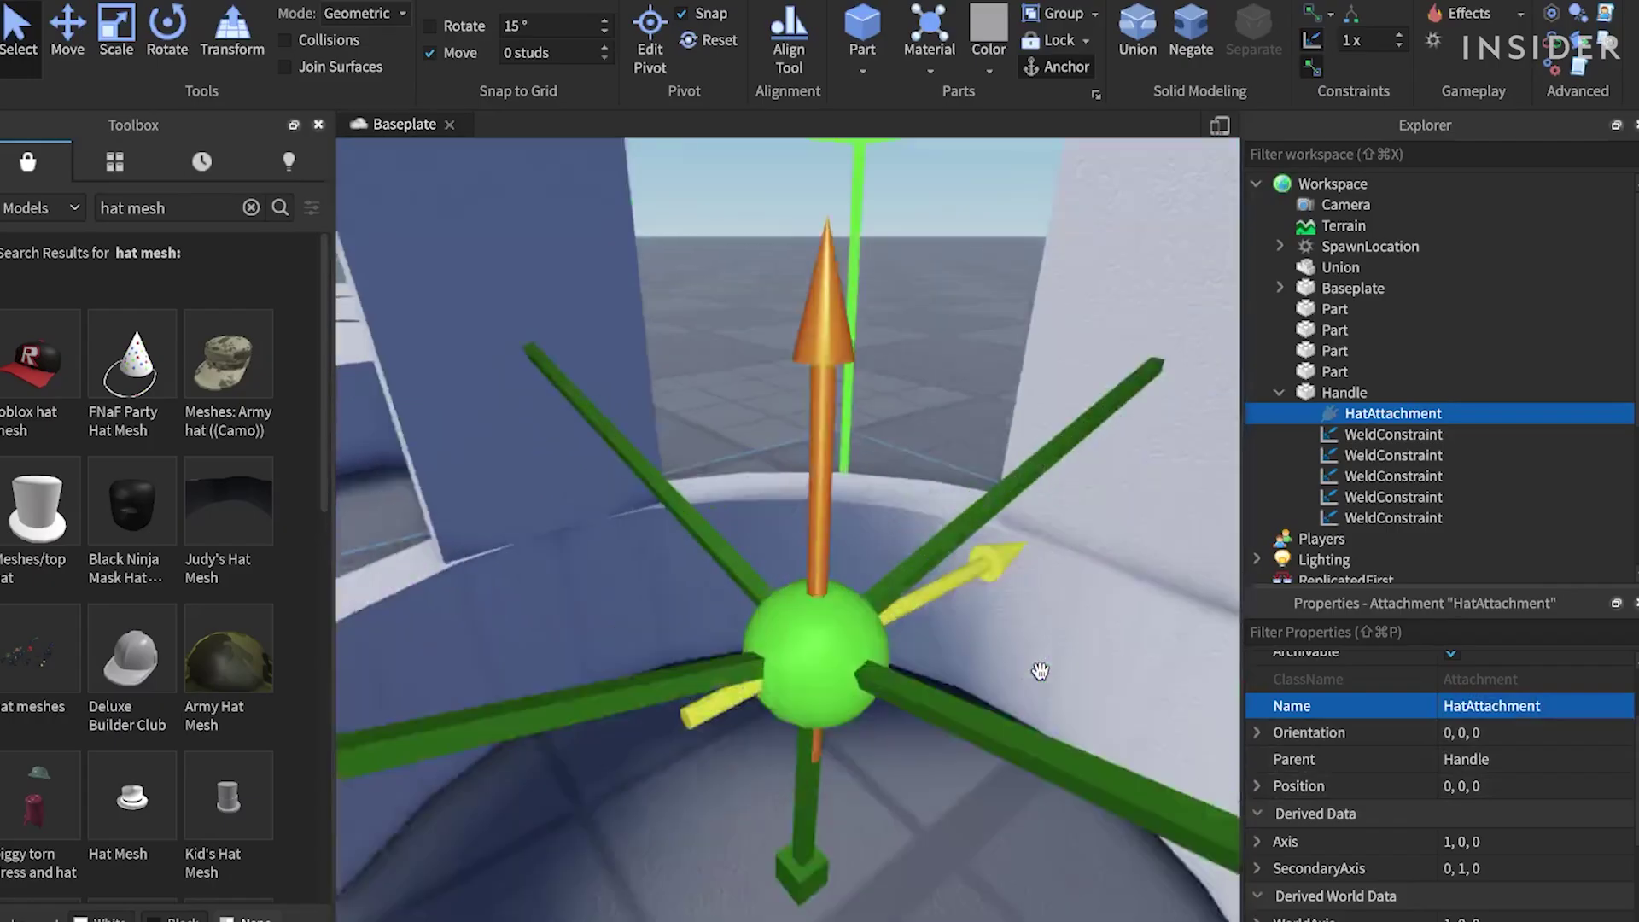
scroll(1040, 671, down, 3)
scroll(1040, 671, up, 10)
scroll(1040, 671, down, 10)
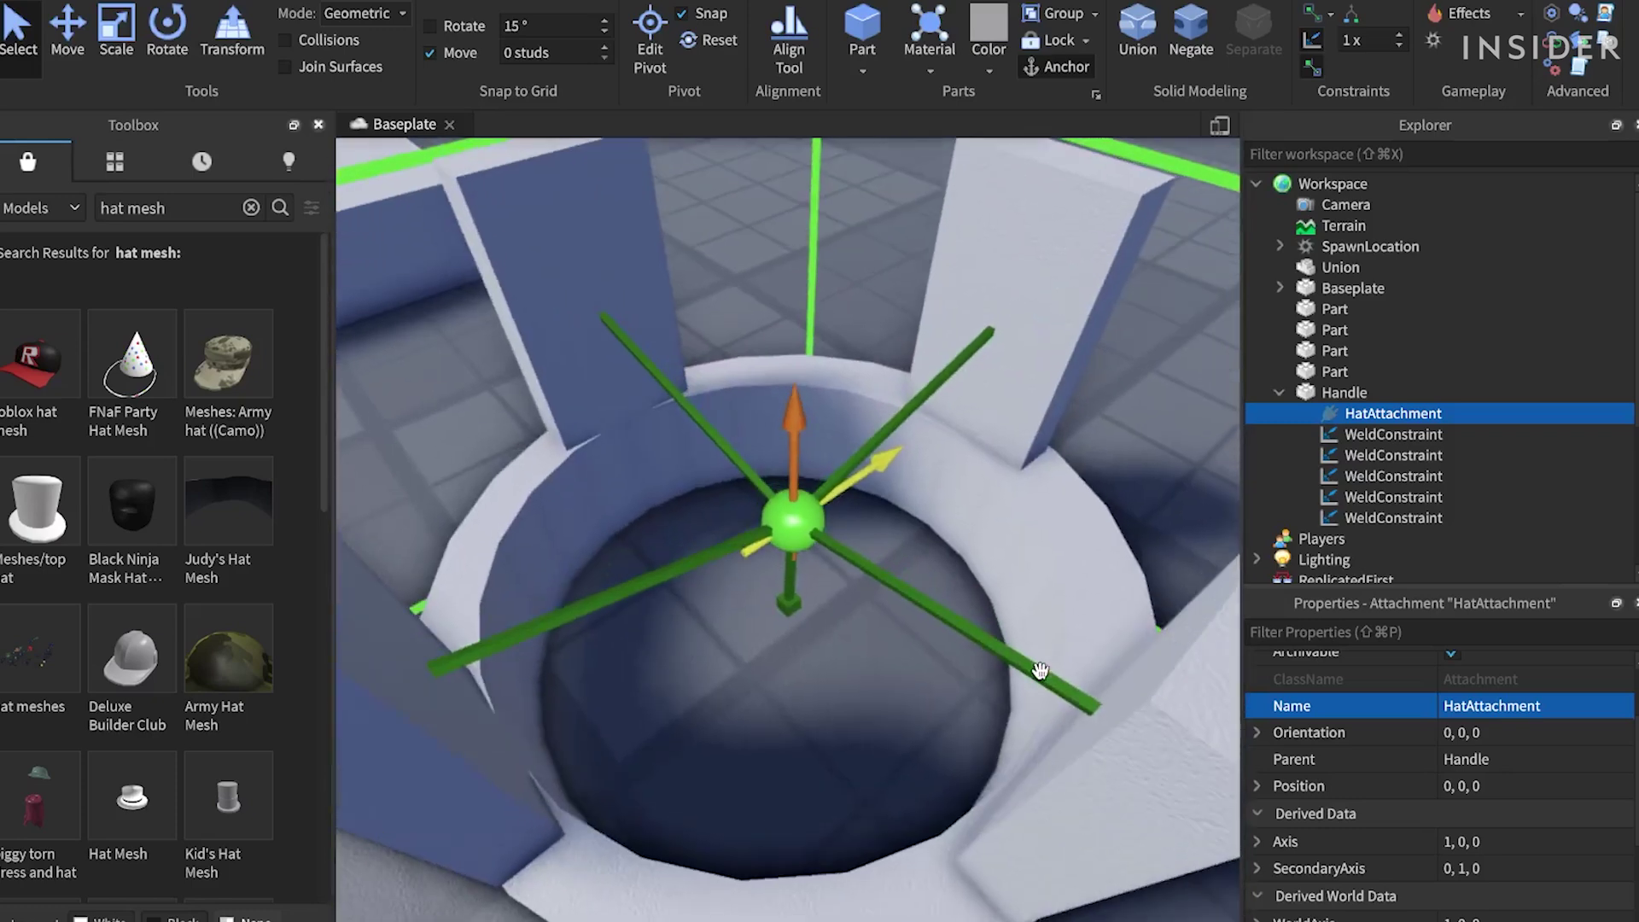
click(1038, 670)
scroll(1038, 670, up, 5)
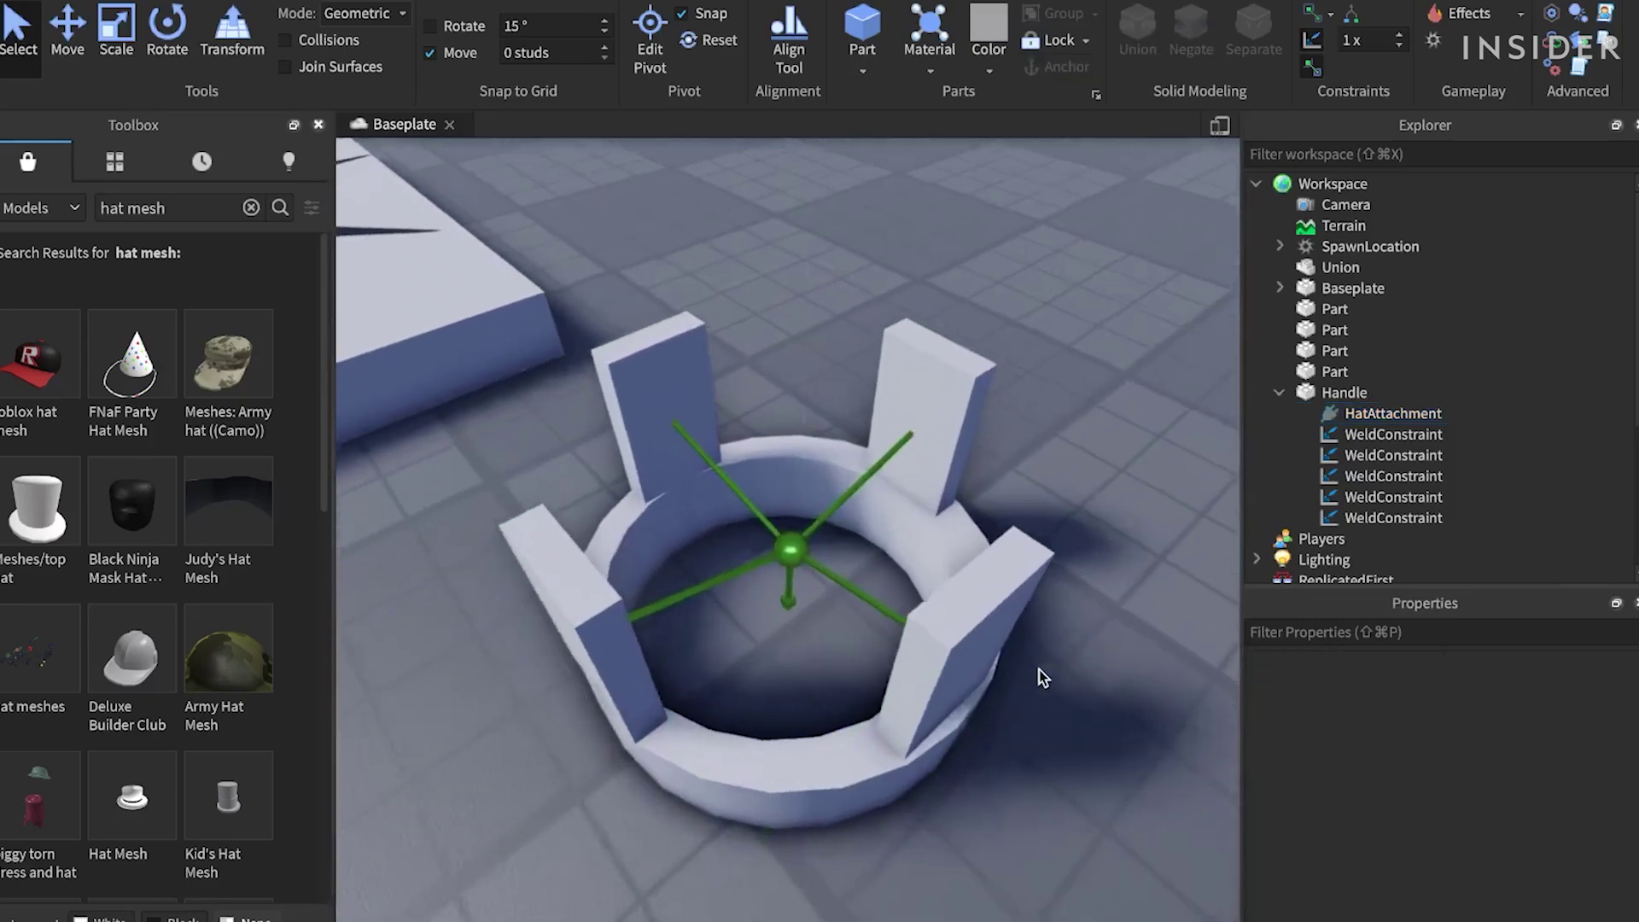
click(1343, 418)
right_drag(1094, 552, 1093, 551)
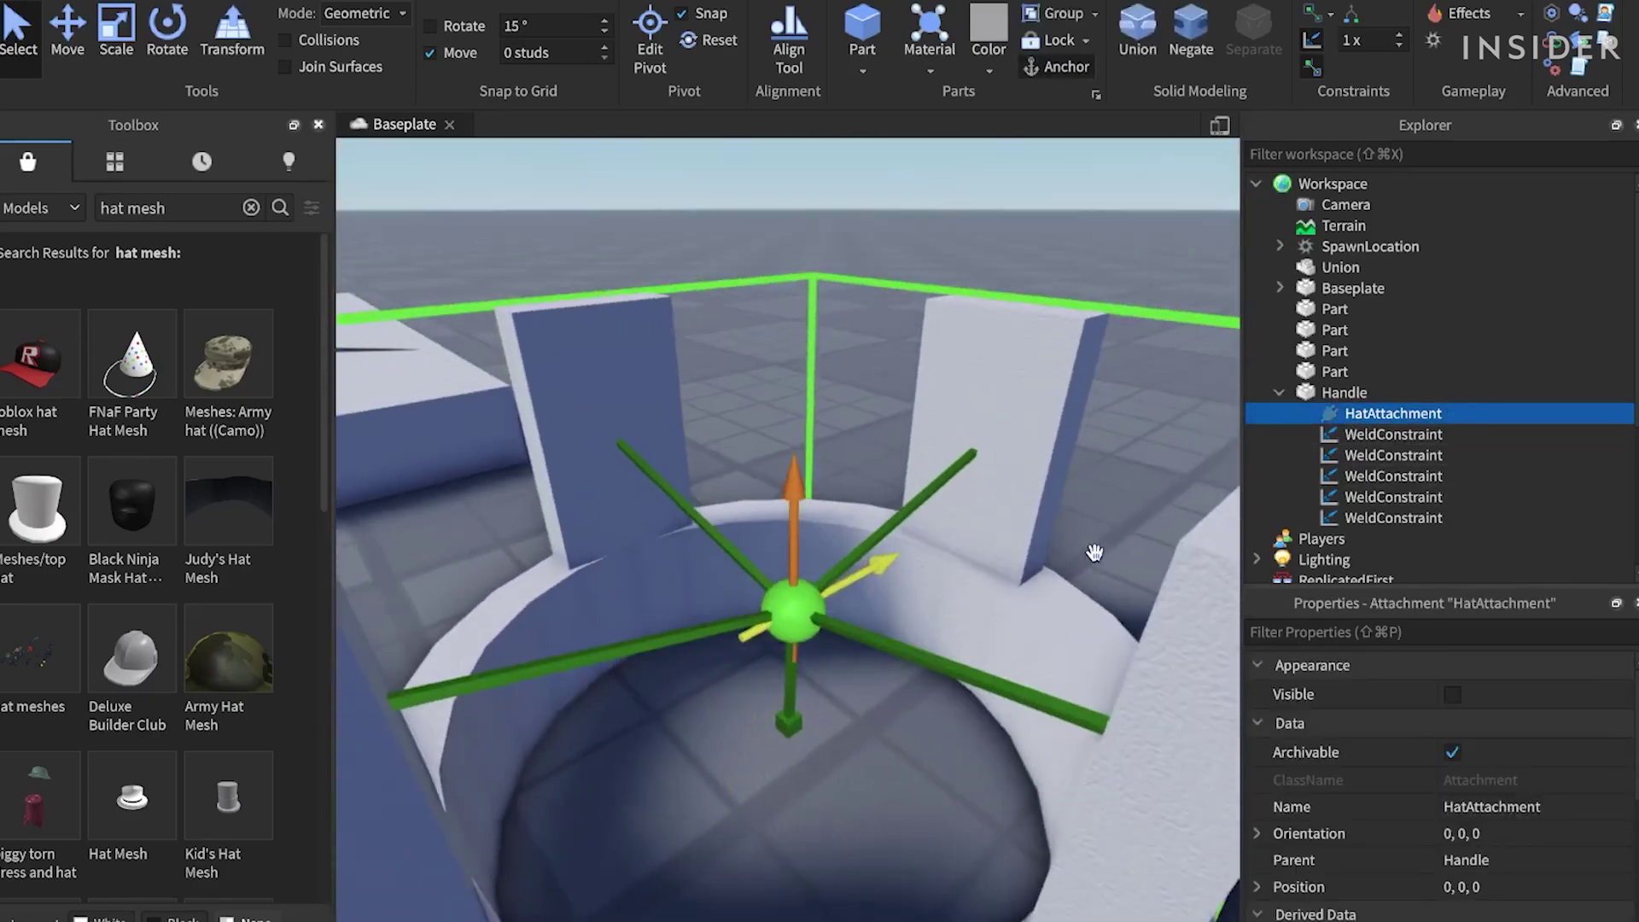
key(super+2)
drag(793, 488, 790, 561)
key(q)
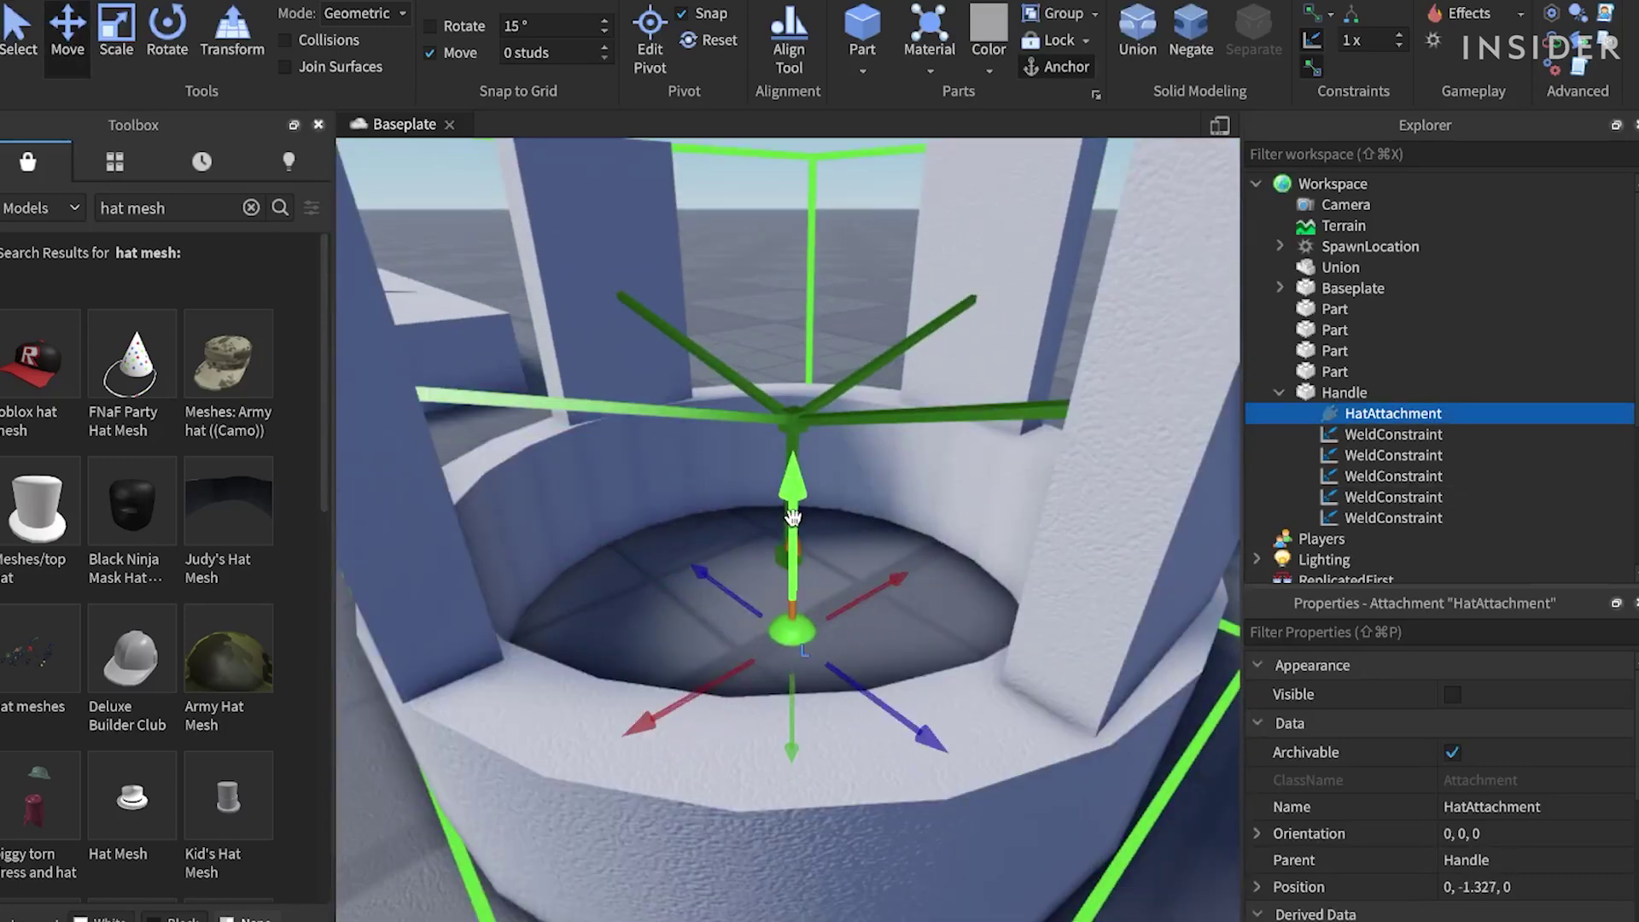
scroll(793, 518, up, 3)
right_drag(792, 518, 789, 514)
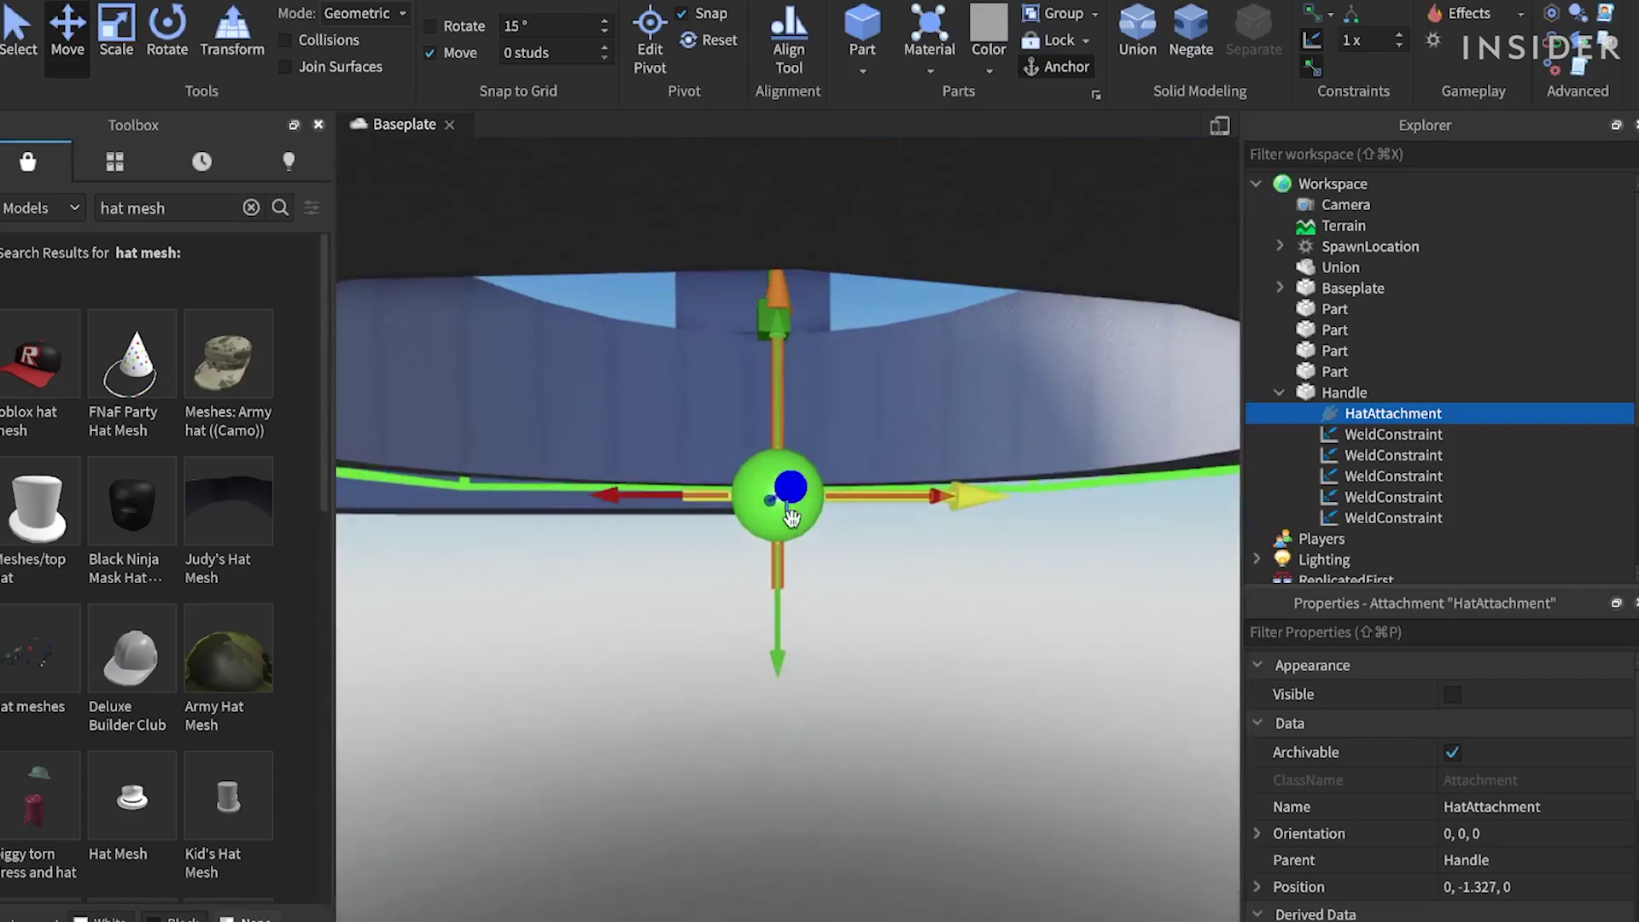
right_drag(874, 667, 872, 666)
scroll(872, 666, down, 5)
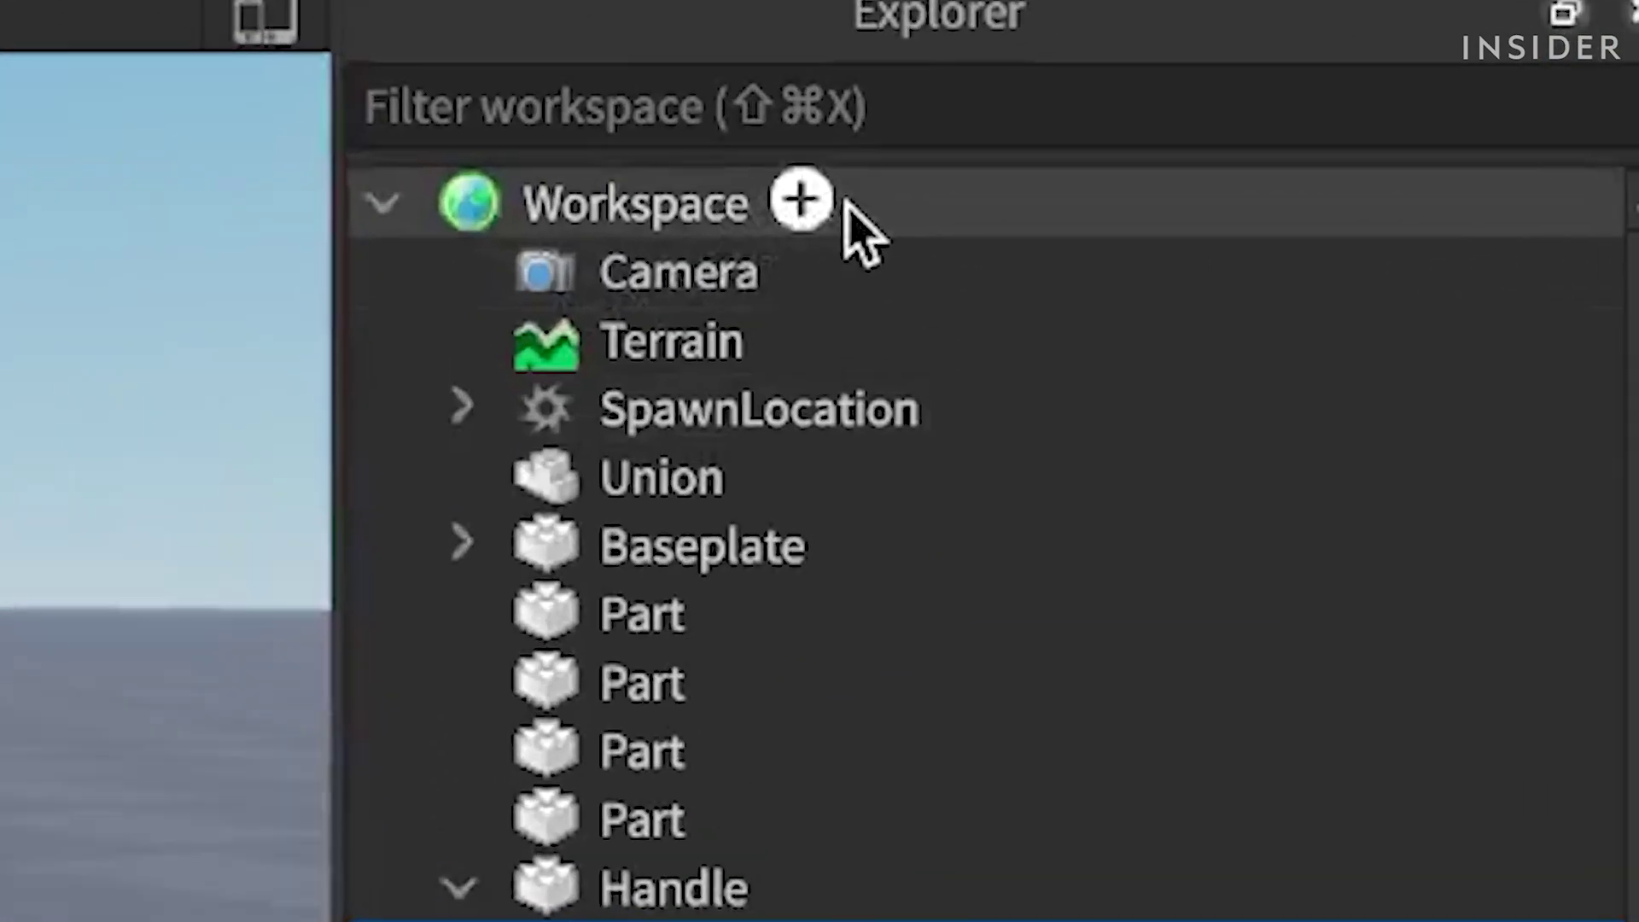
Insert an Accessory object into the Workspace and select it
right_click(1387, 190)
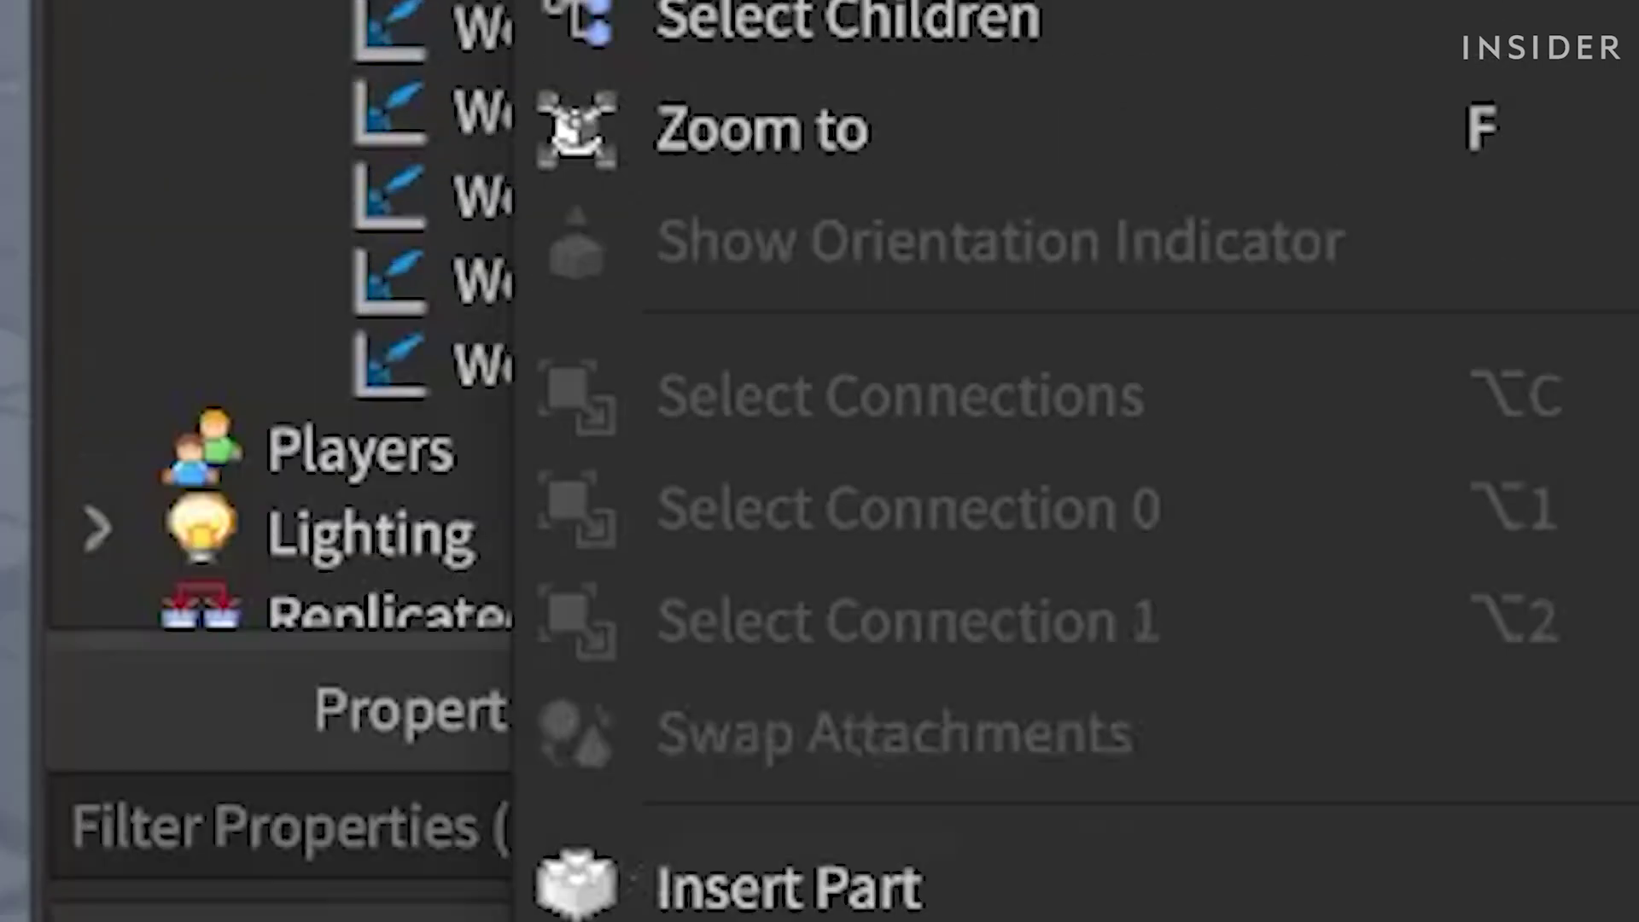
click(783, 486)
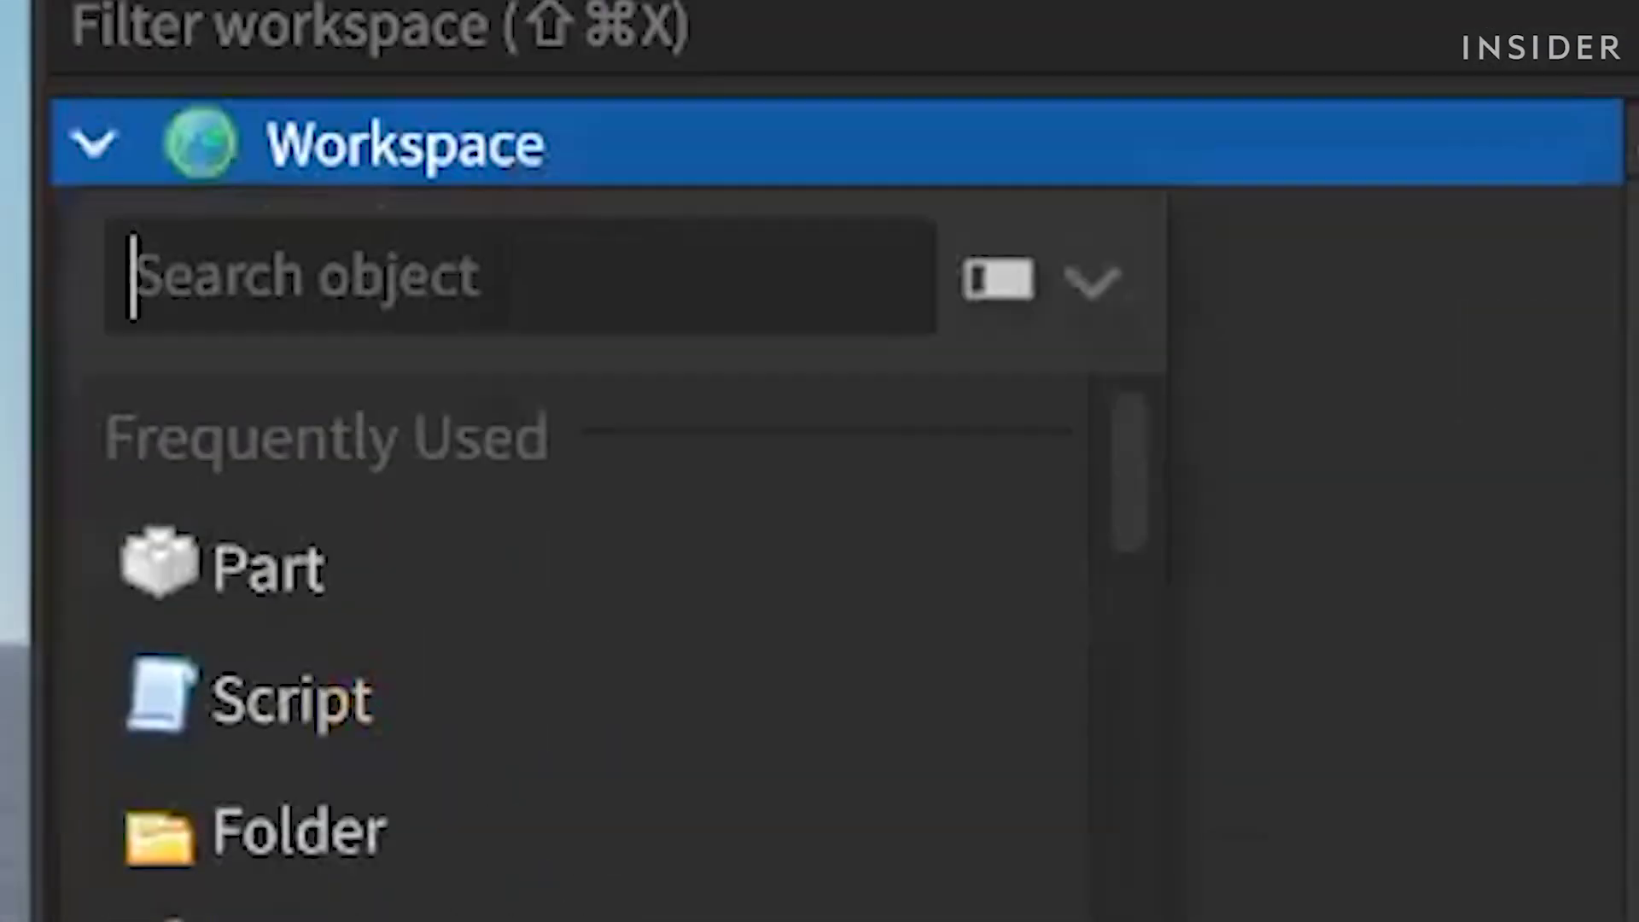
text(acces)
click(635, 499)
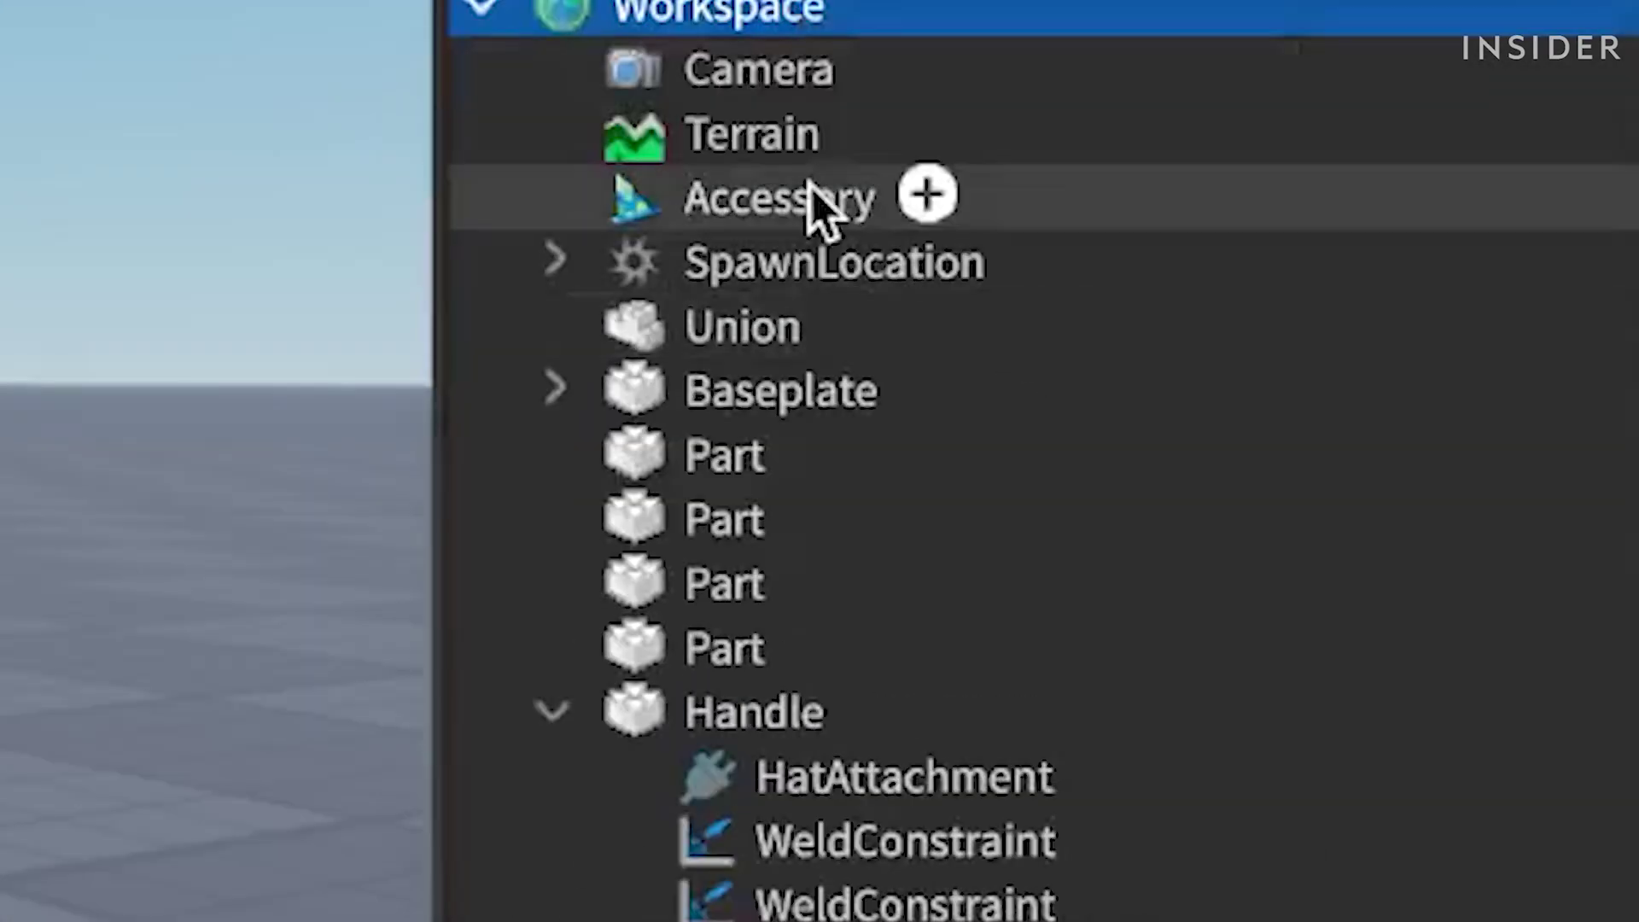
click(812, 192)
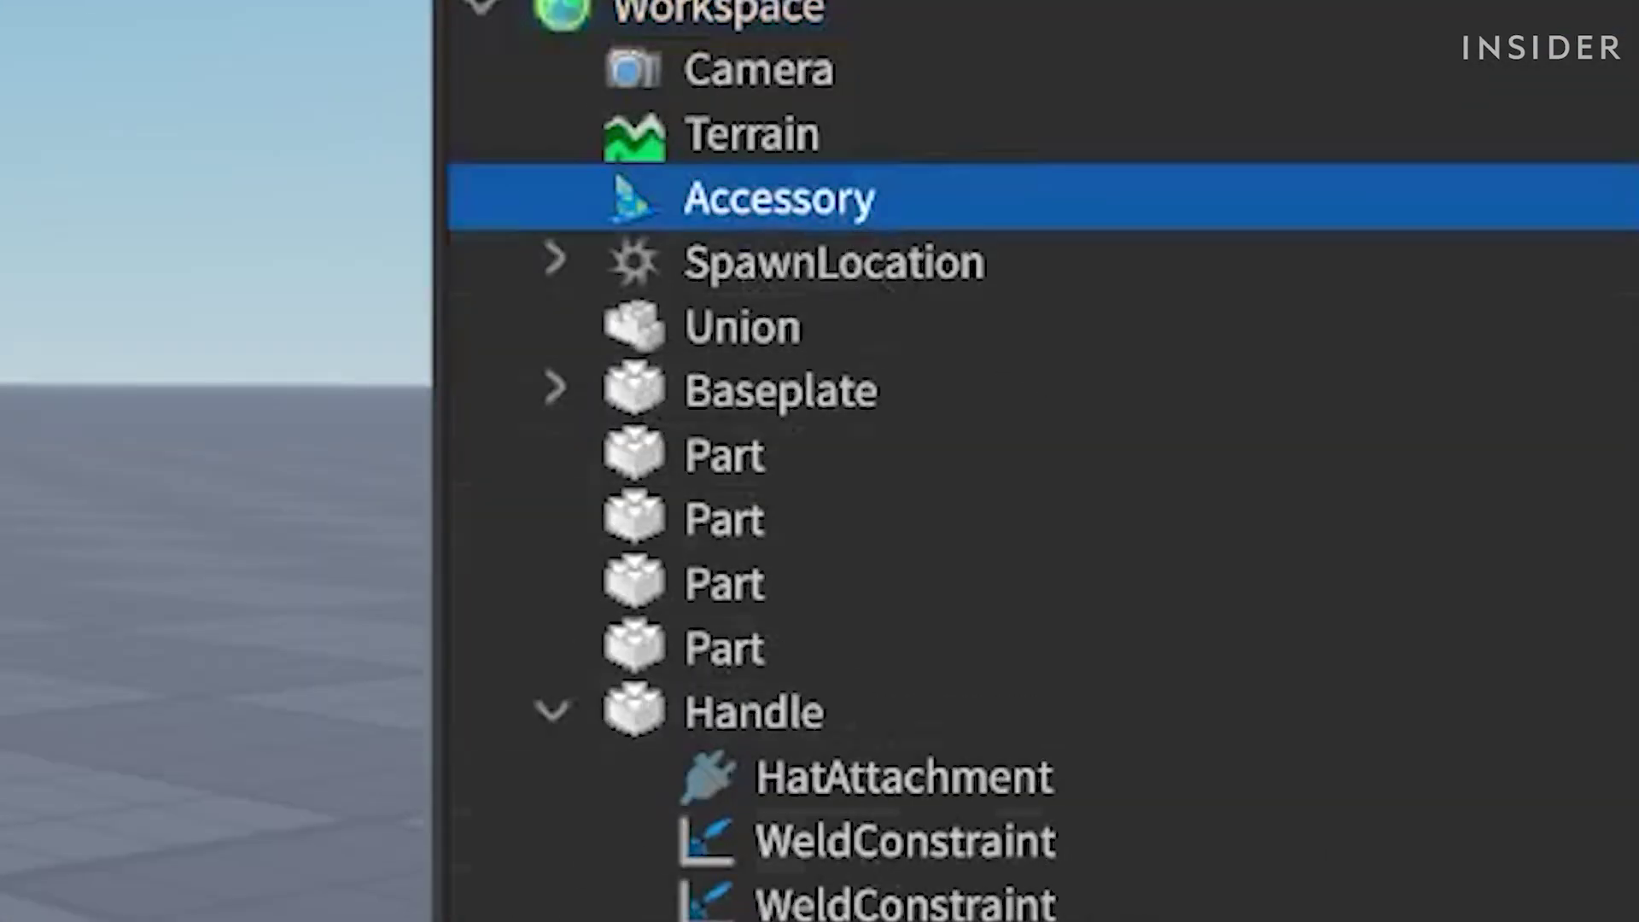
Check the Anchored property of Handle, the four Parts and the Union together, and move them all into the Accessory
click(553, 710)
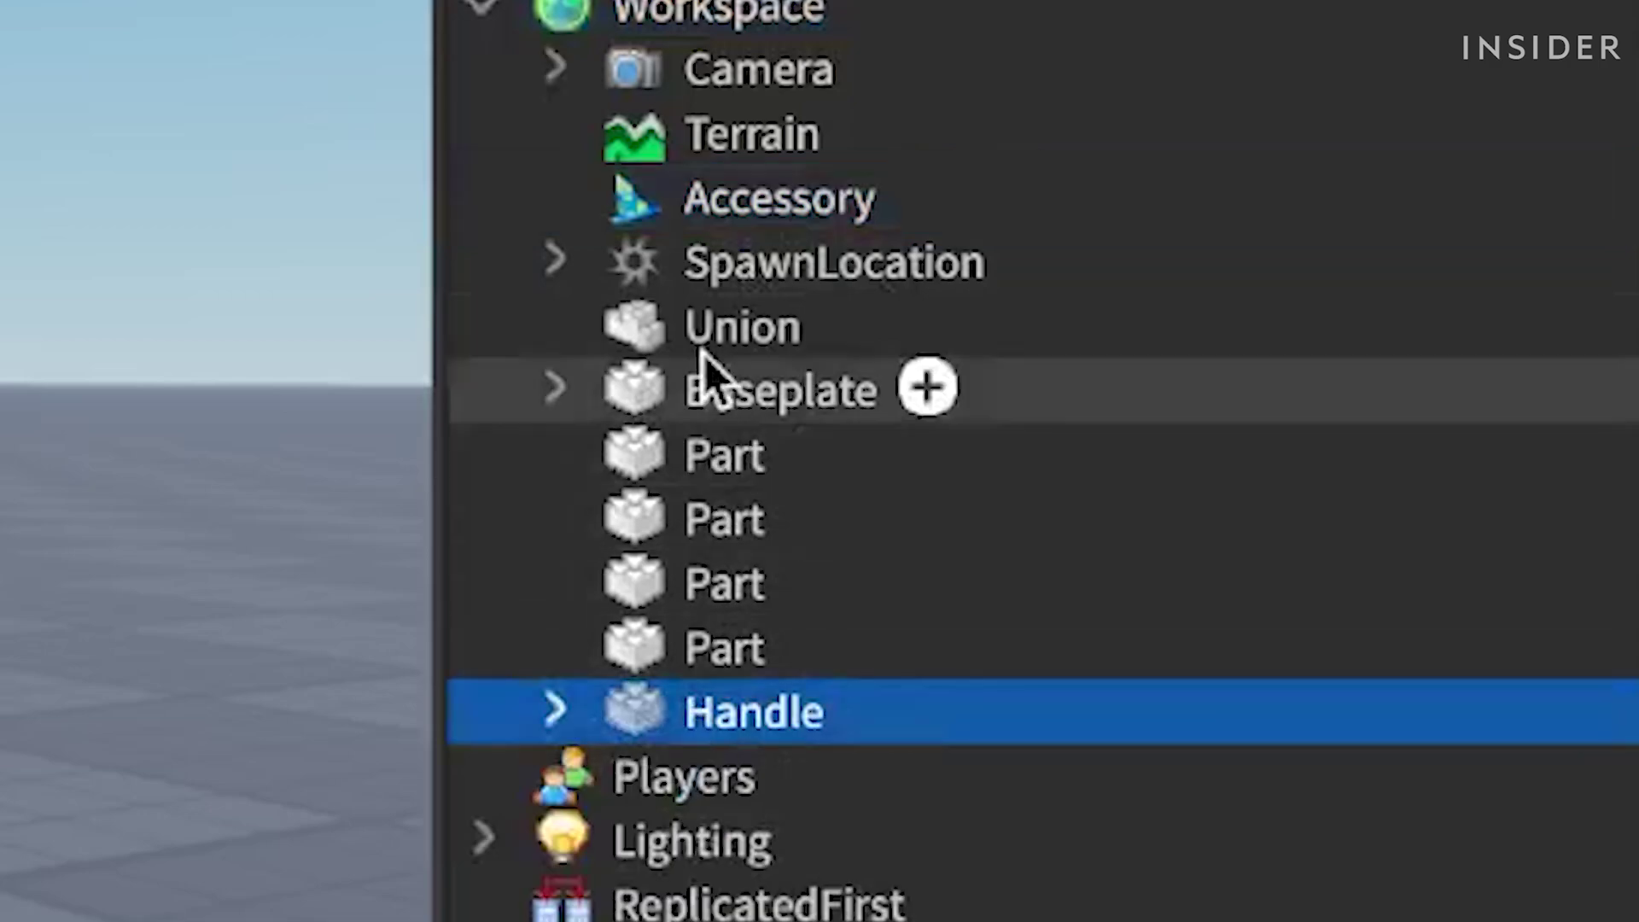
ctrl+click(726, 647)
ctrl+click(726, 583)
ctrl+click(726, 519)
ctrl+click(722, 455)
ctrl+click(717, 327)
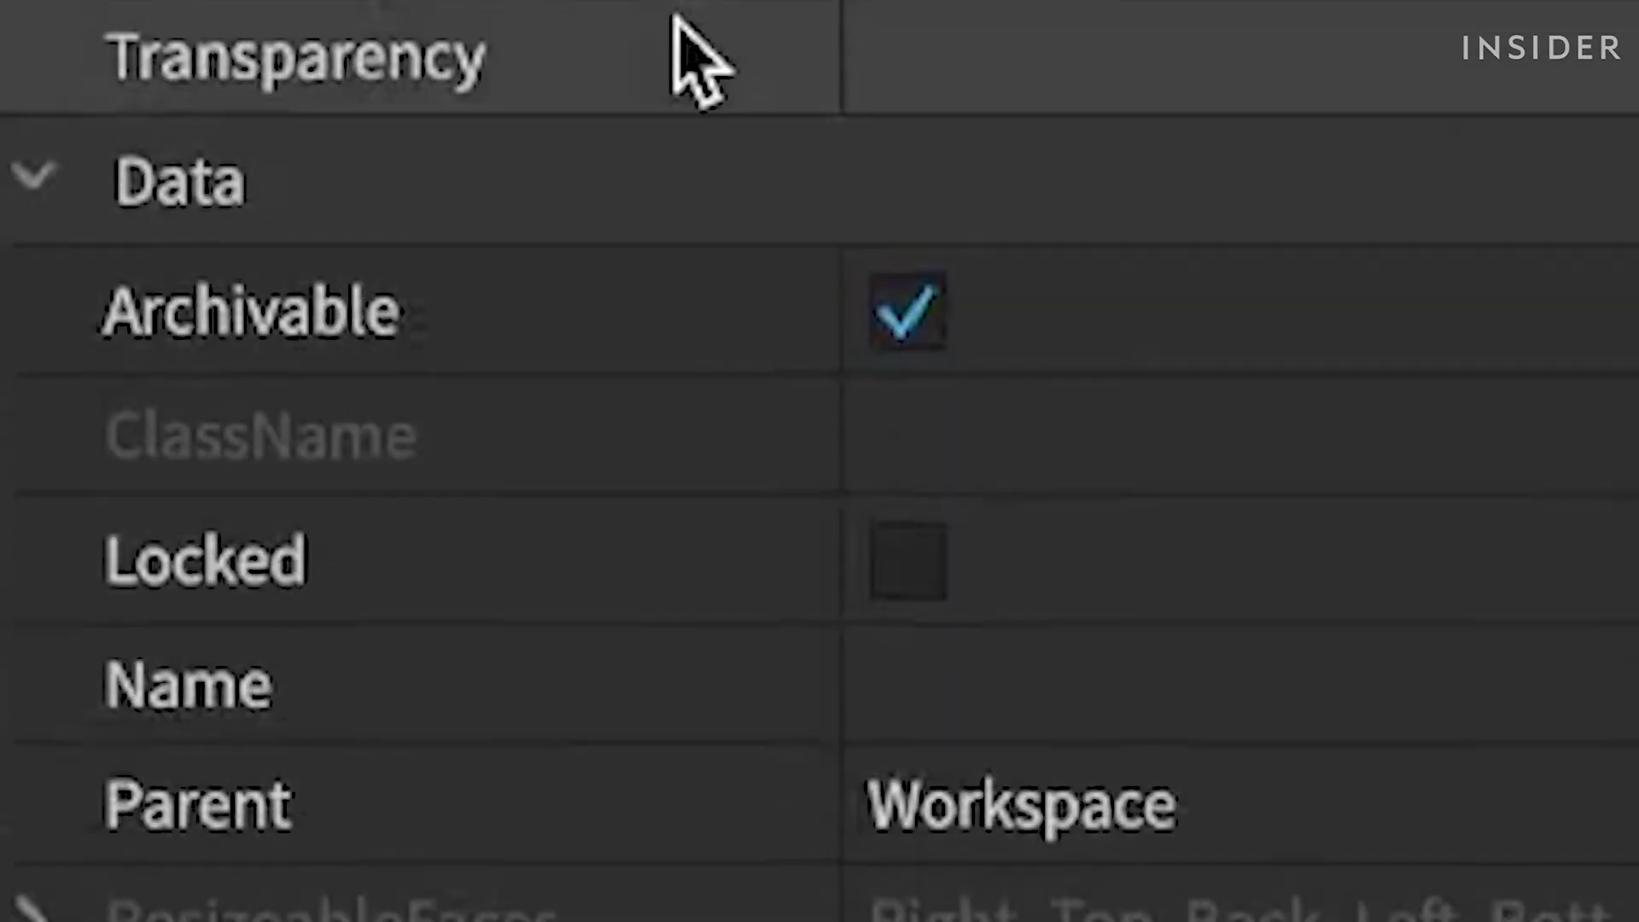
scroll(674, 34, down, 10)
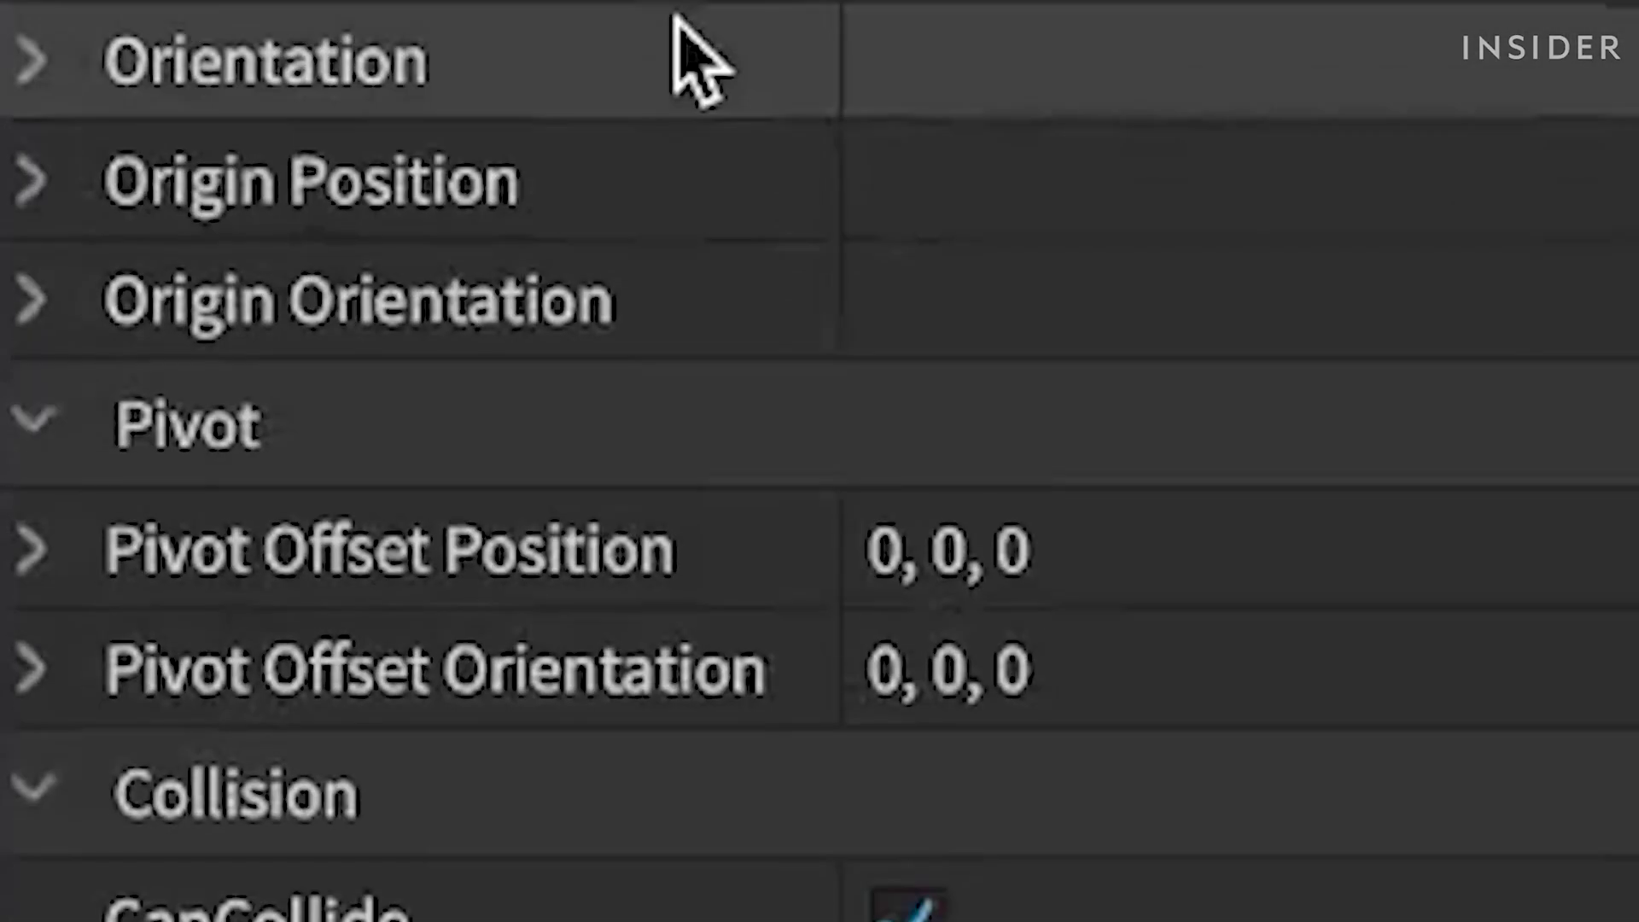
scroll(676, 17, down, 5)
scroll(676, 17, down, 5)
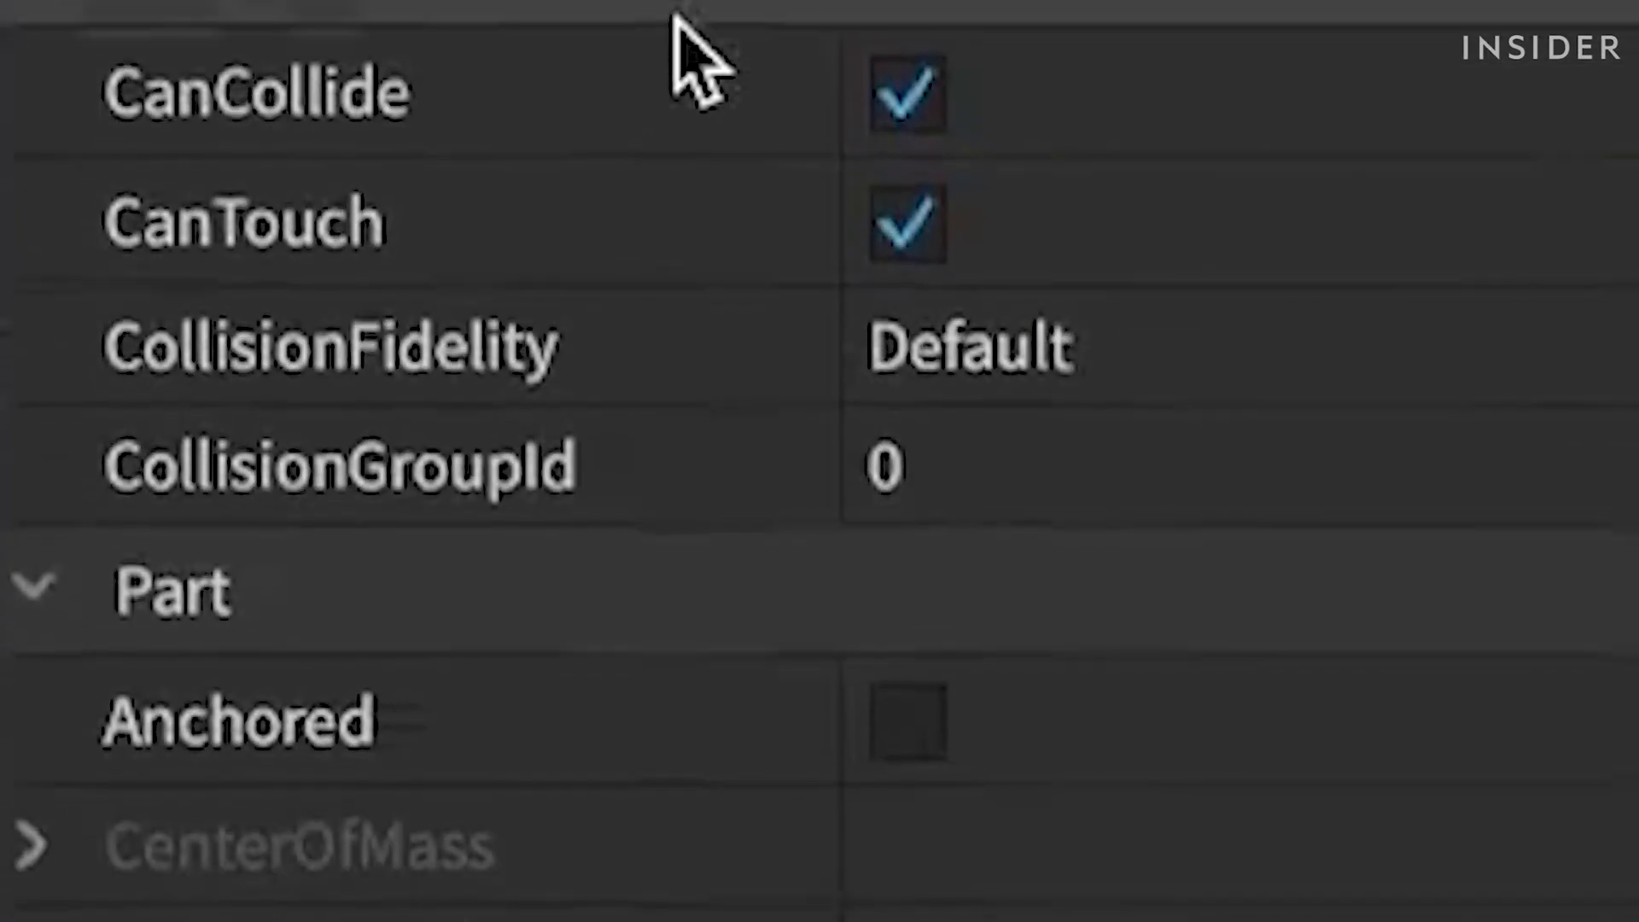
scroll(1076, 107, down, 4)
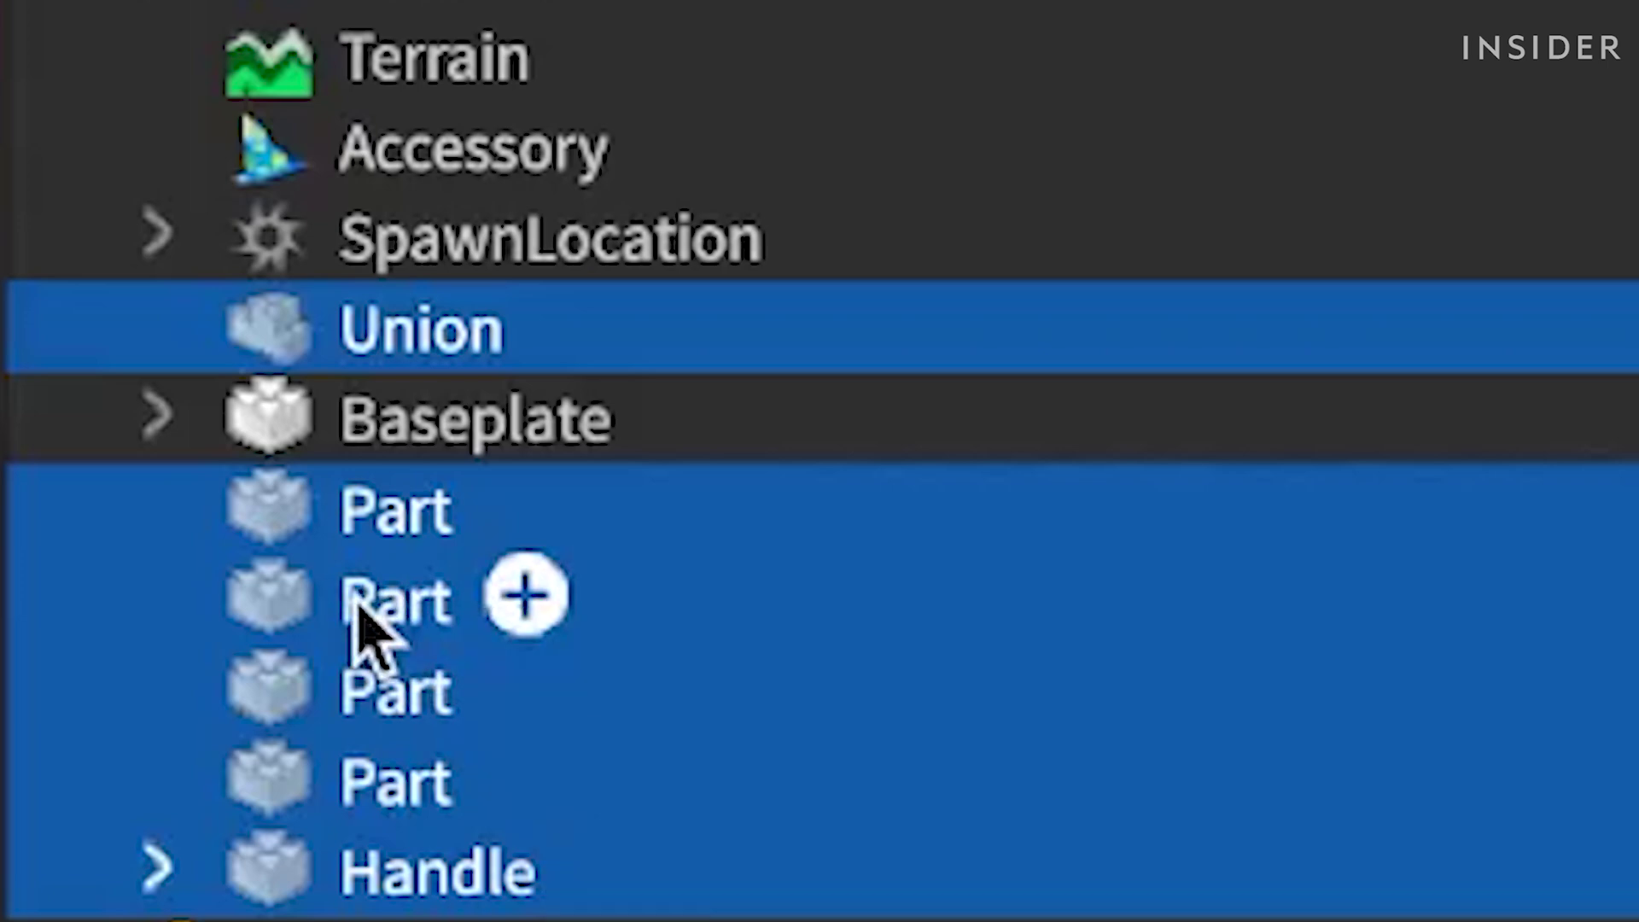
drag(359, 607, 405, 158)
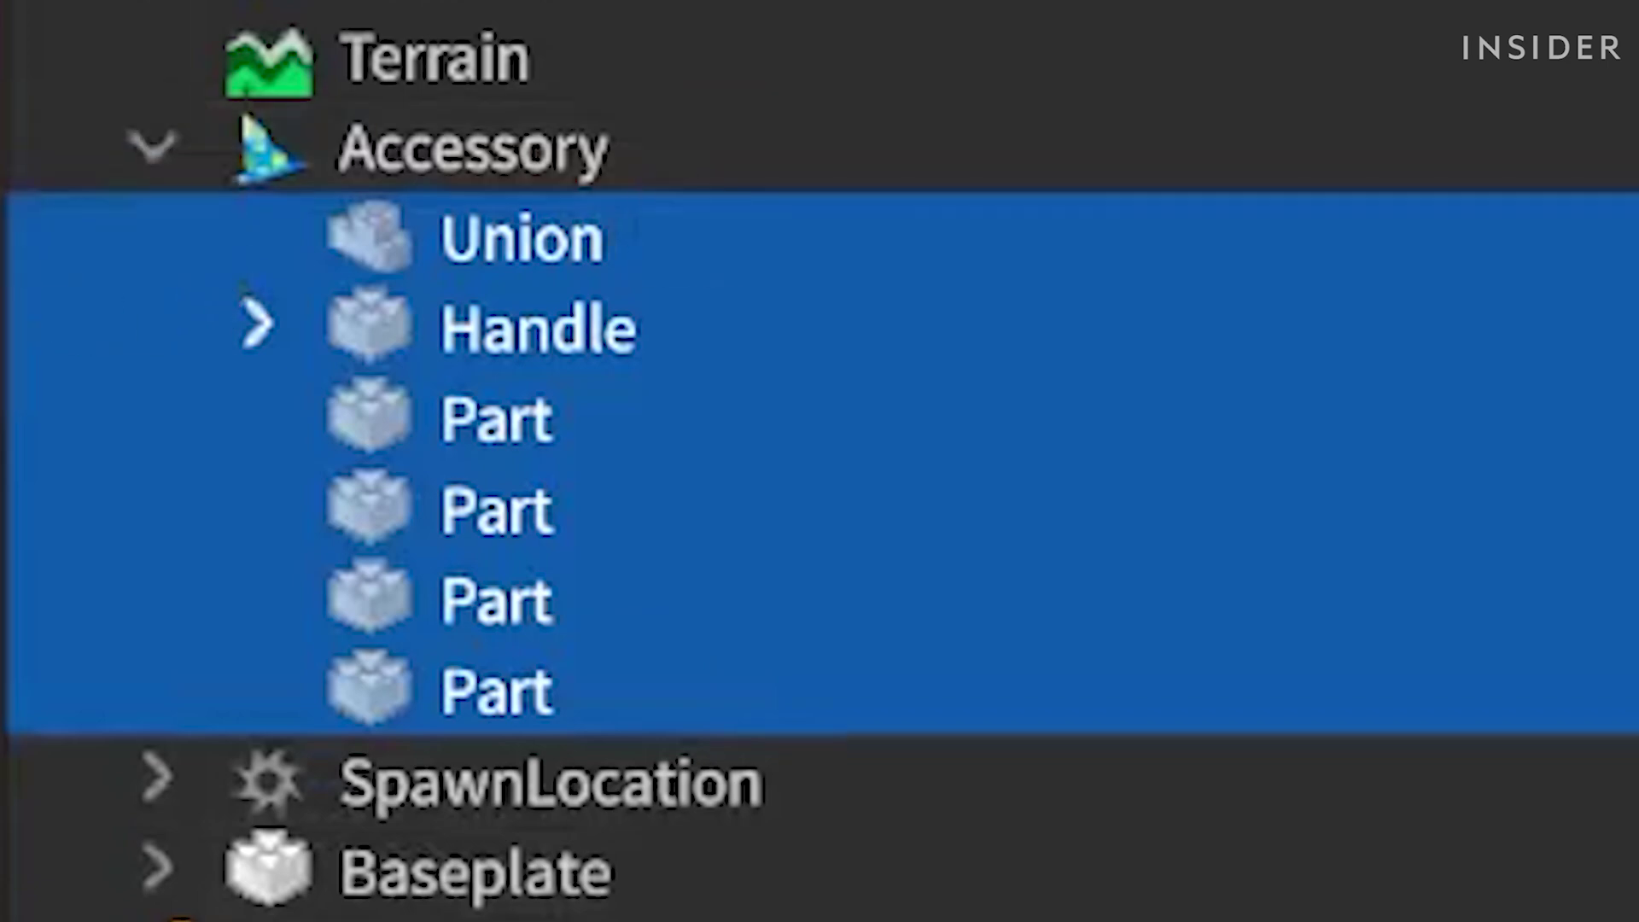
Collapse the Accessory and move it from the Workspace into StarterCharacterScripts under StarterPlayer
click(2, 278)
scroll(410, 213, down, 3)
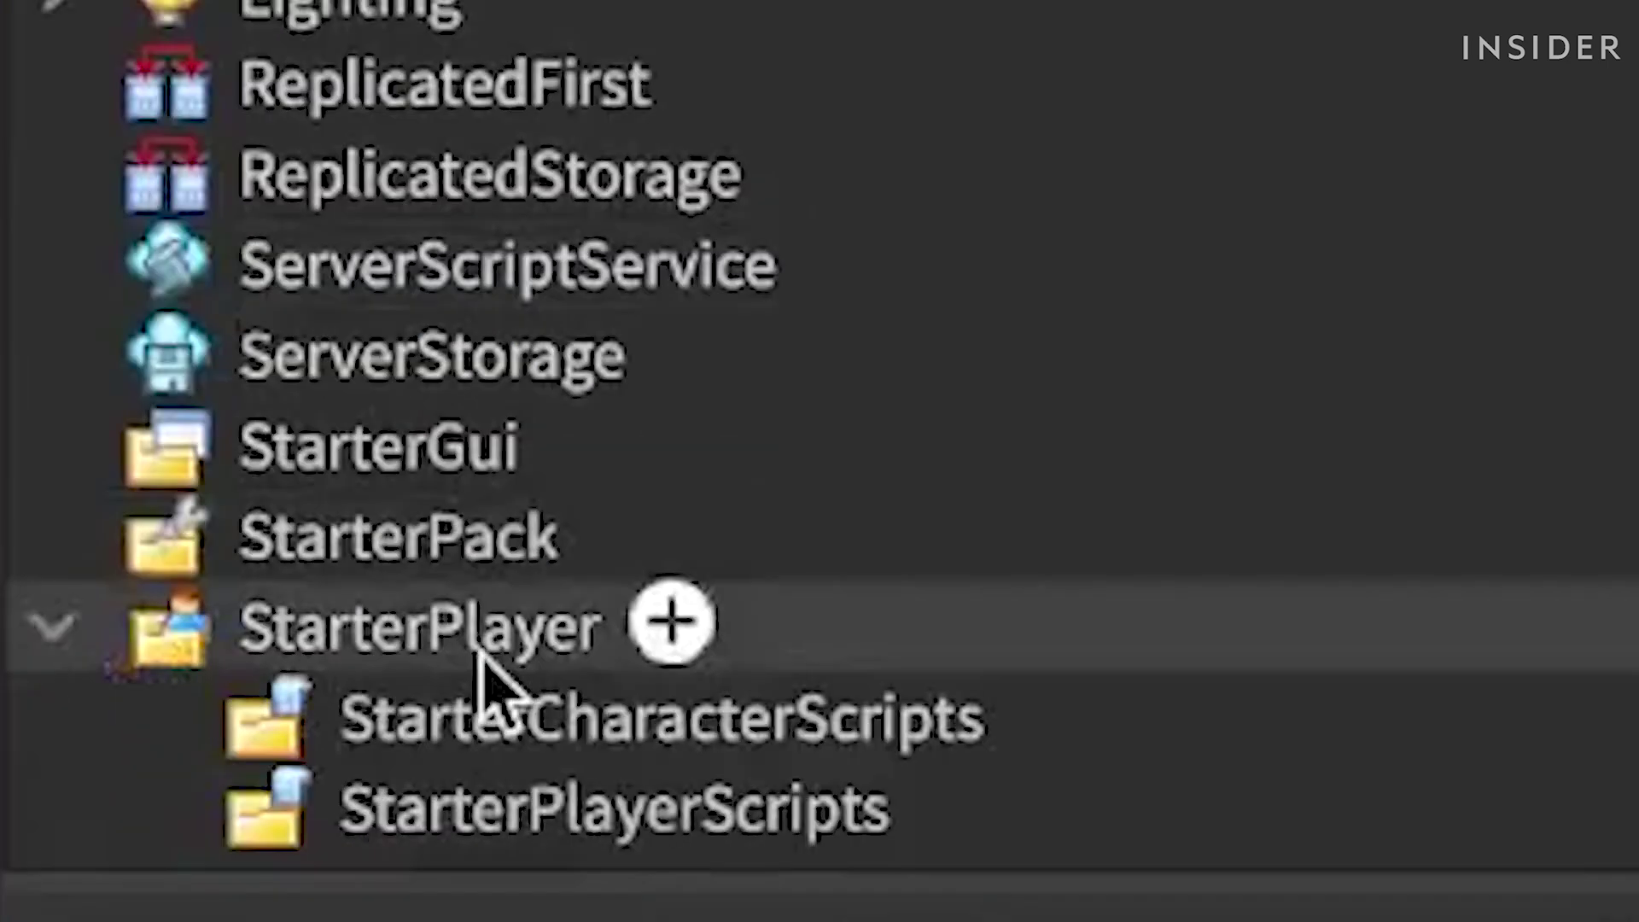
scroll(922, 427, up, 1)
drag(756, 4, 755, 824)
scroll(743, 807, down, 5)
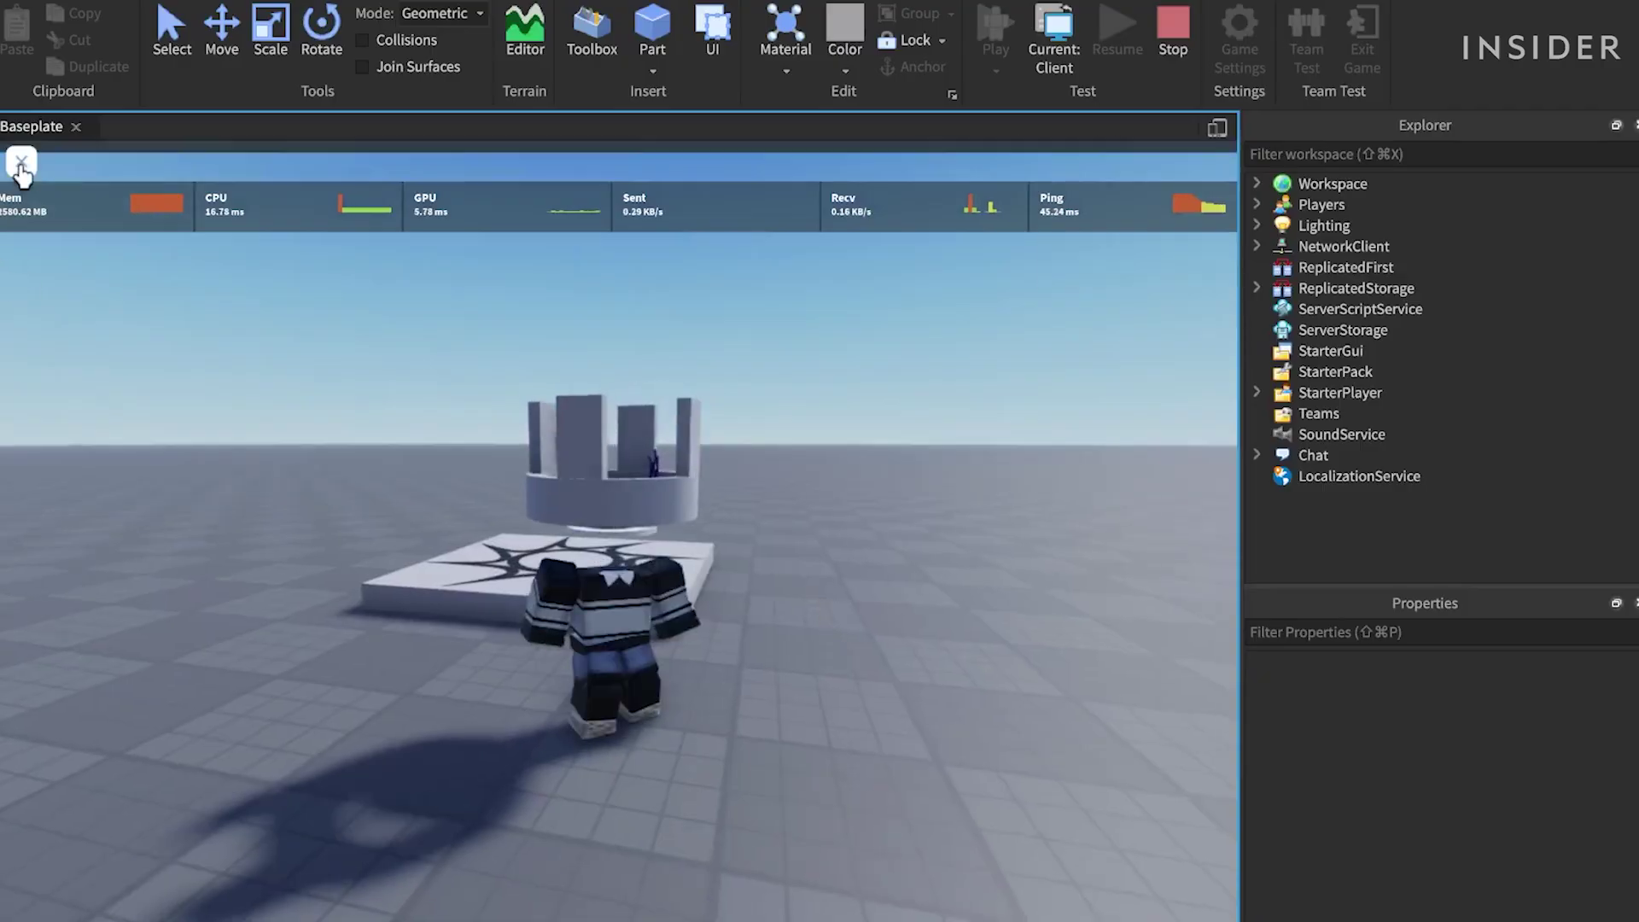
Examine how the crown sits on the character's head in the playtest, and stop the playtest
click(21, 162)
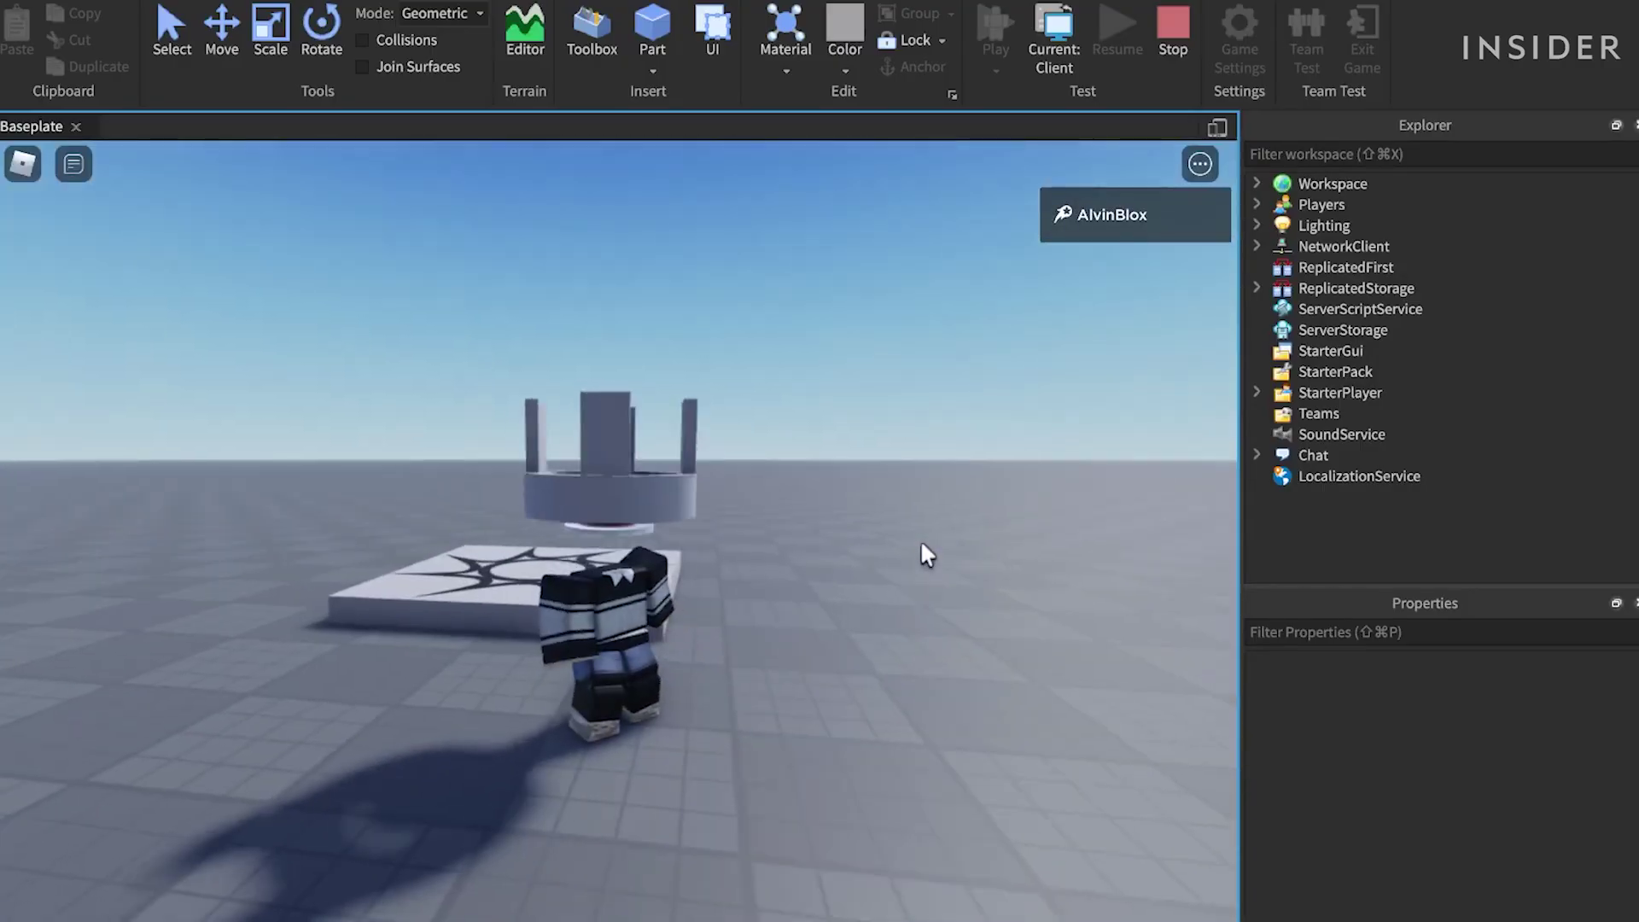
right_drag(922, 547, 921, 540)
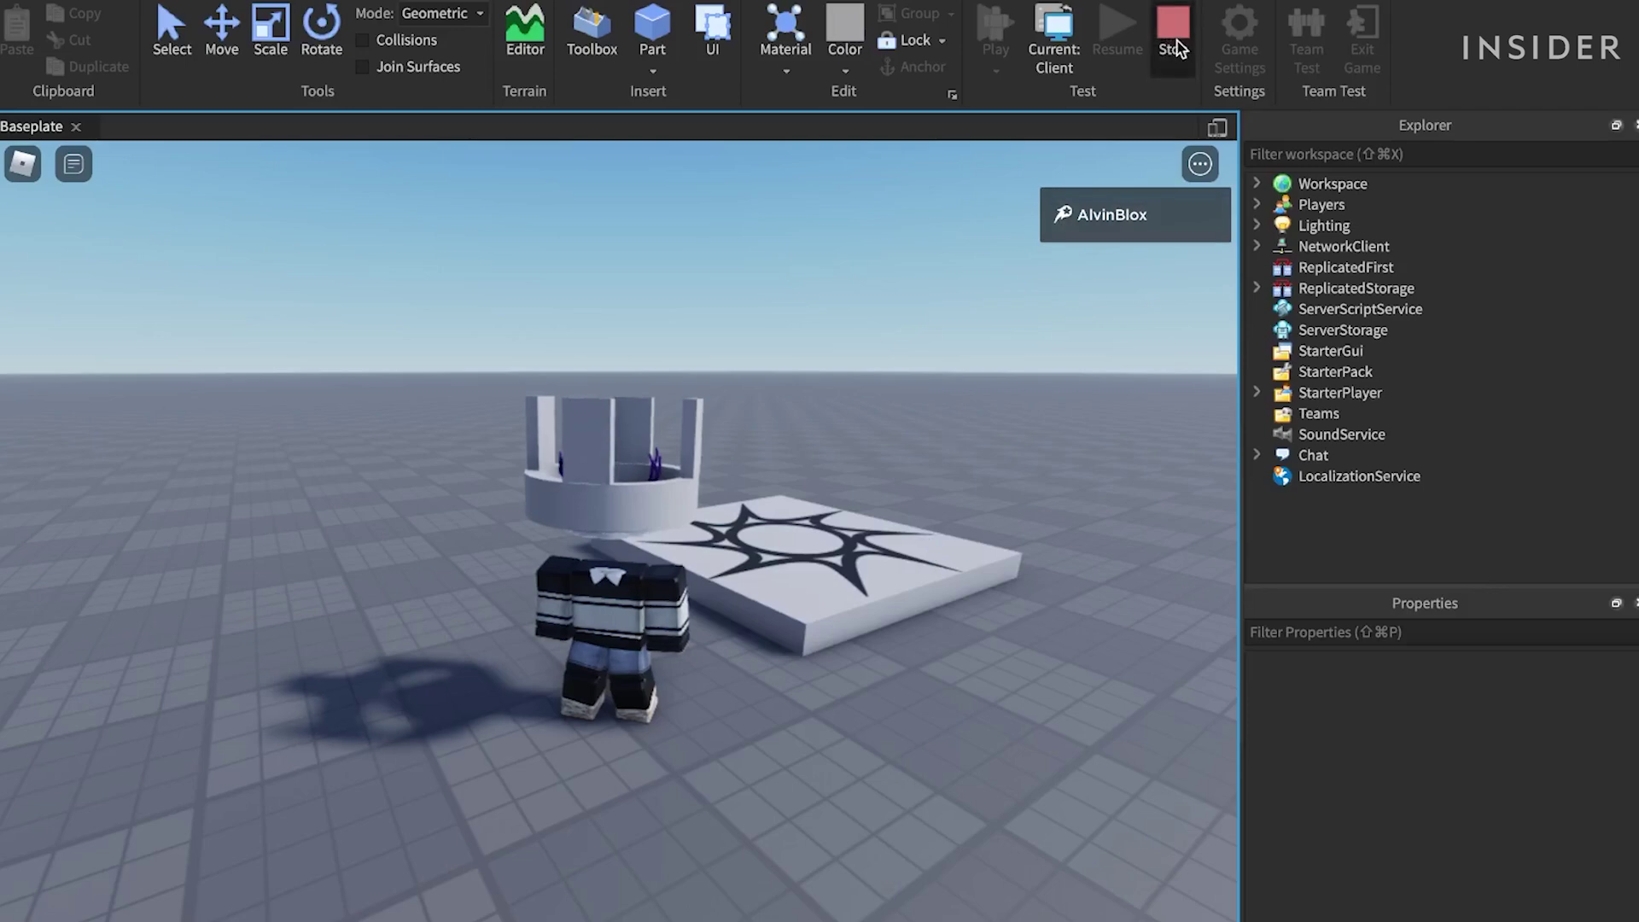
click(1174, 35)
Select the HatAttachment inside the Accessory's Handle and move it straight up to position 0, -0.453, 0
scroll(777, 461, down, 5)
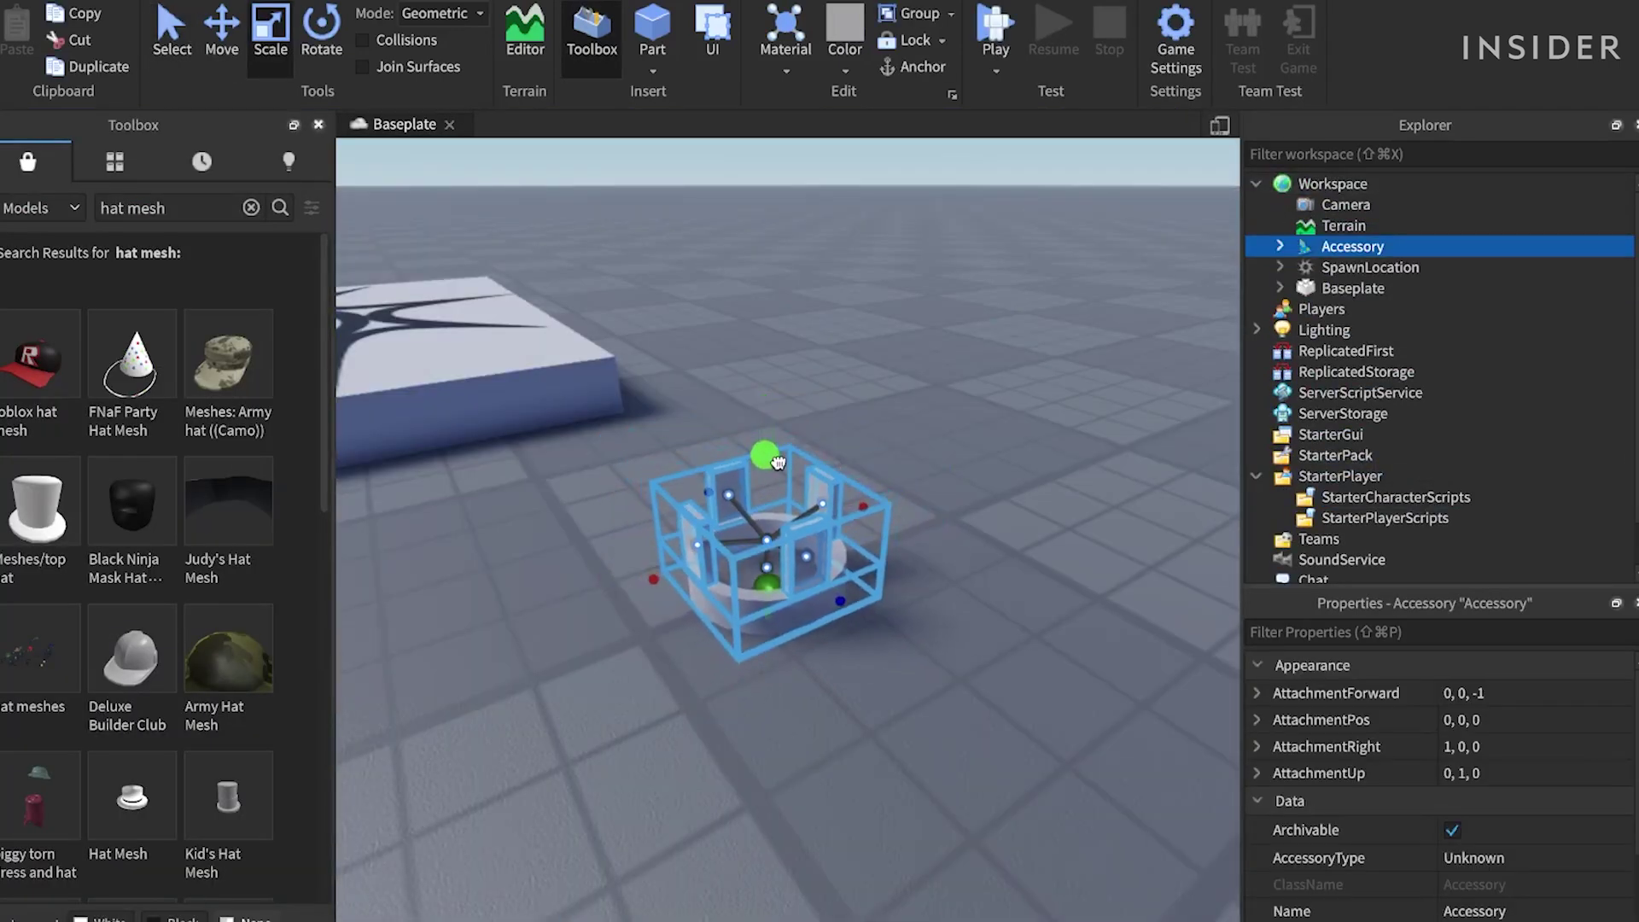
click(1280, 246)
click(1302, 289)
click(1401, 309)
click(222, 33)
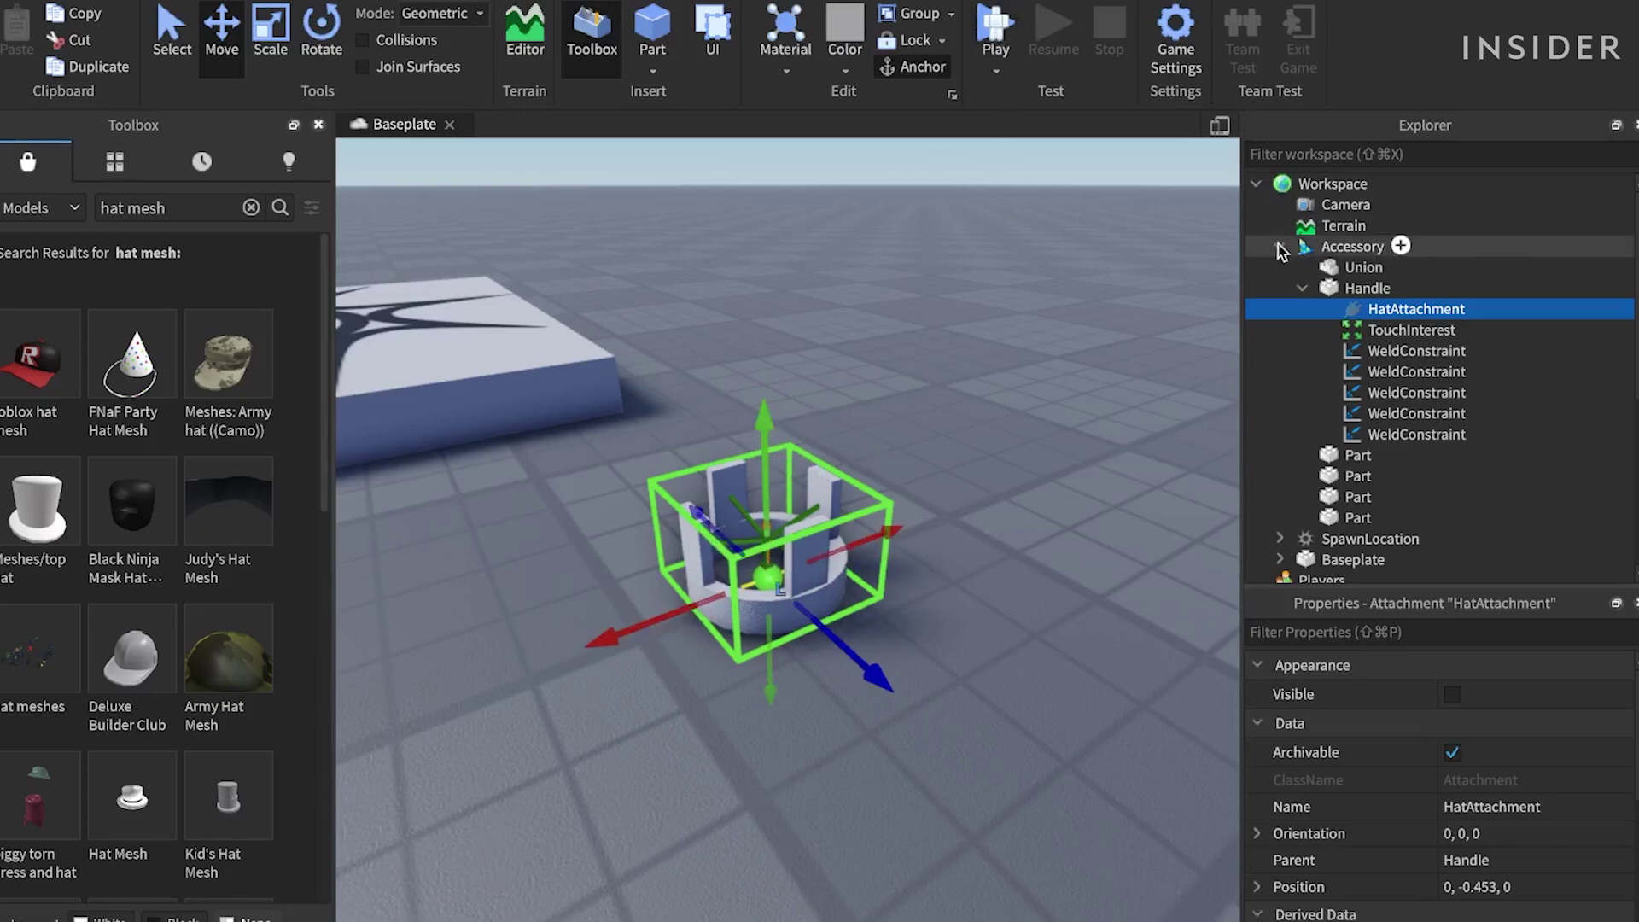
Collapse the adjusted Accessory and move it back from the Workspace into StarterCharacterScripts
click(1280, 246)
drag(1353, 246, 1326, 479)
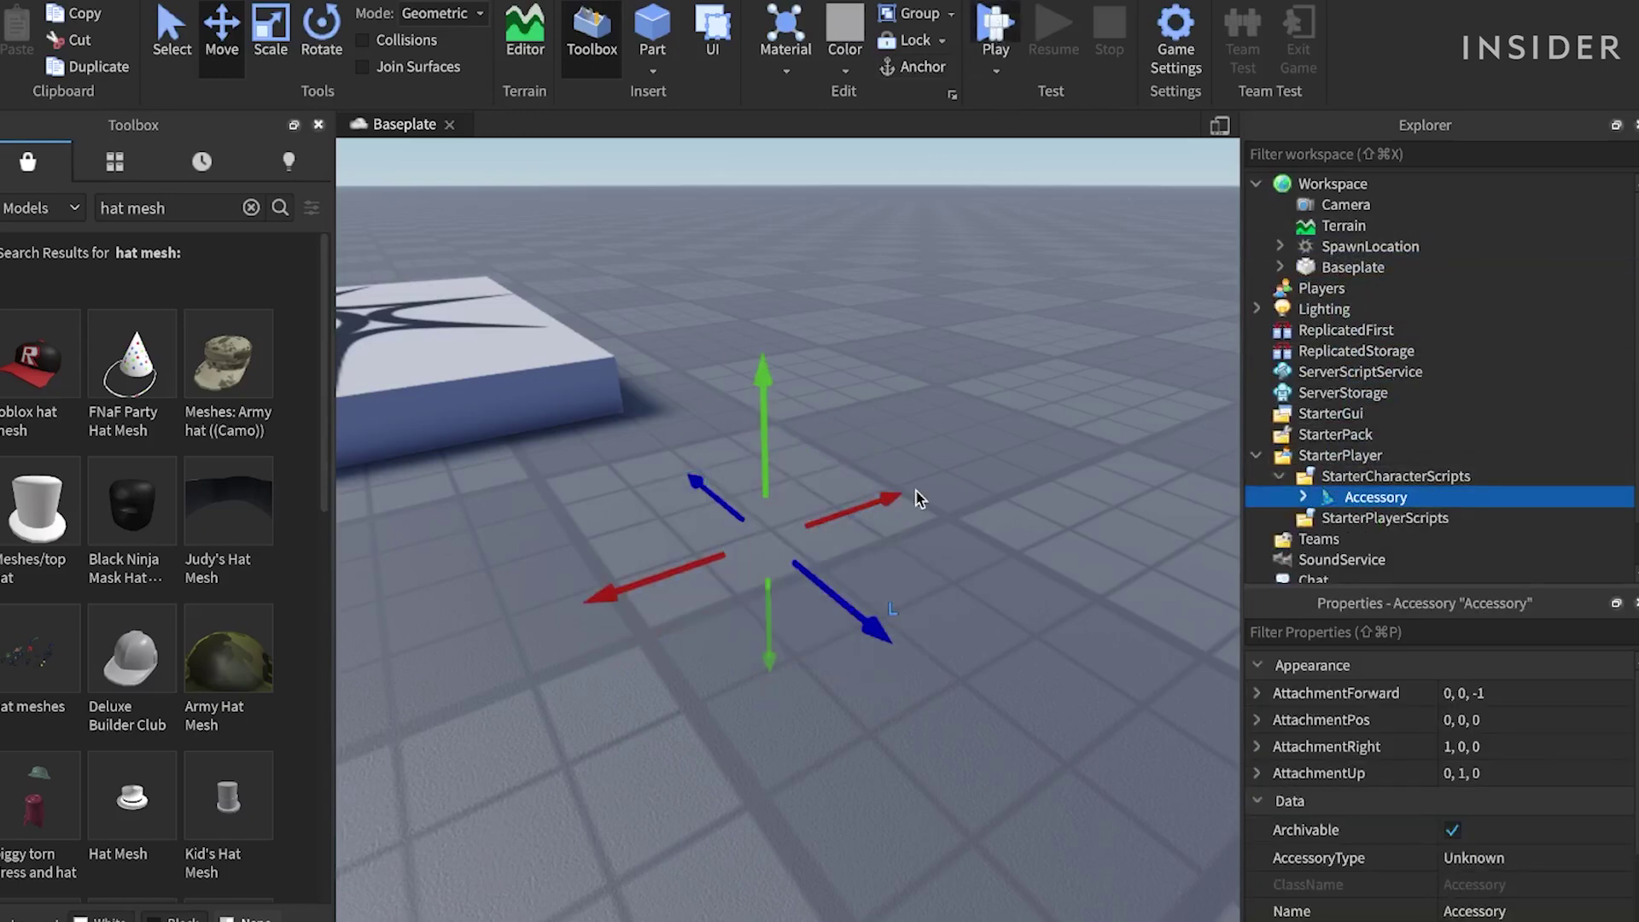